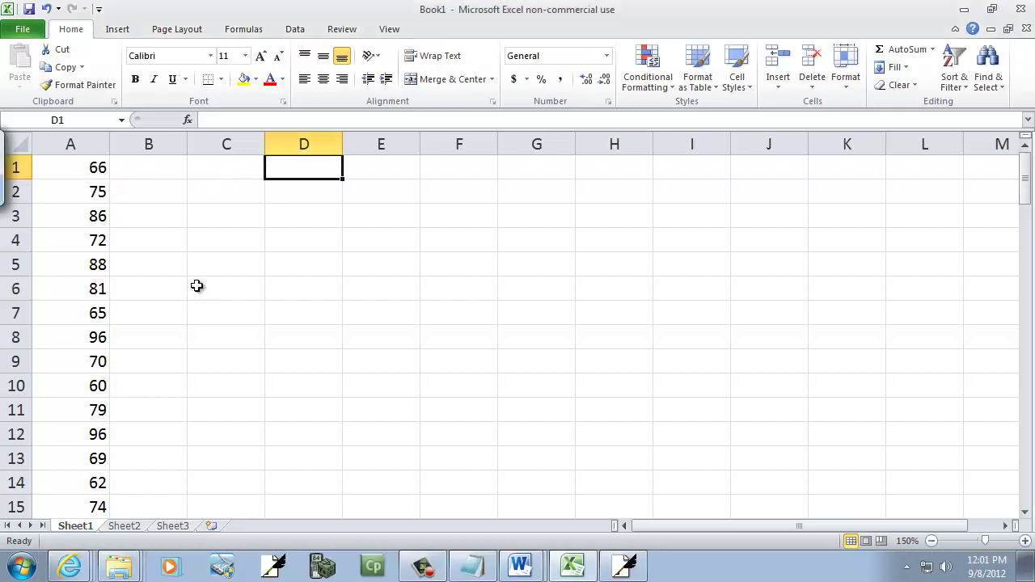
# Label E1 'min' and compute =MIN(A1:A86) in F1, giving 60
pyautogui.scroll(-10, 196, 285)
pyautogui.scroll(-20, 196, 285)
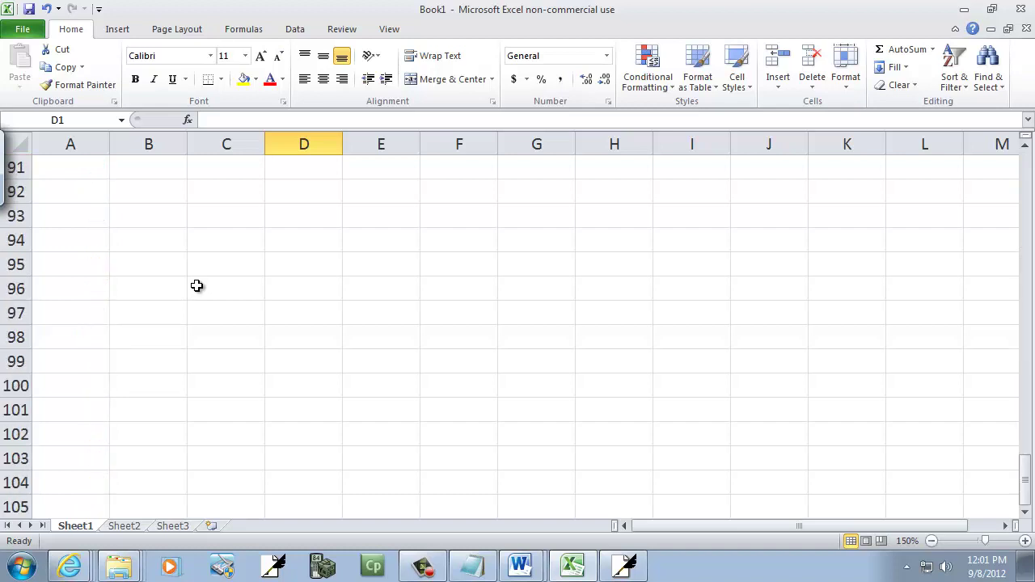
pyautogui.scroll(3, 197, 285)
pyautogui.scroll(20, 196, 285)
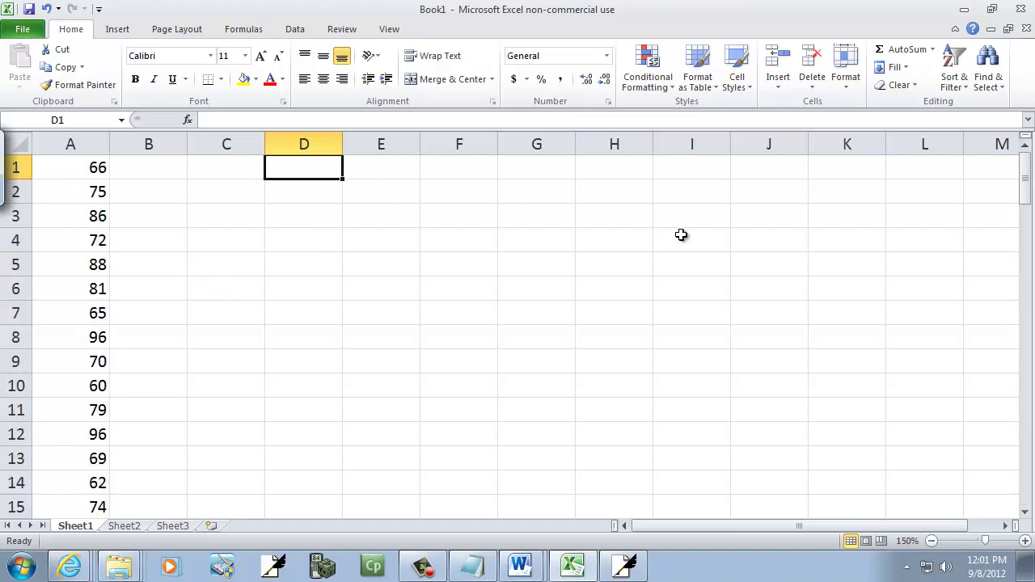
pyautogui.press('Right')
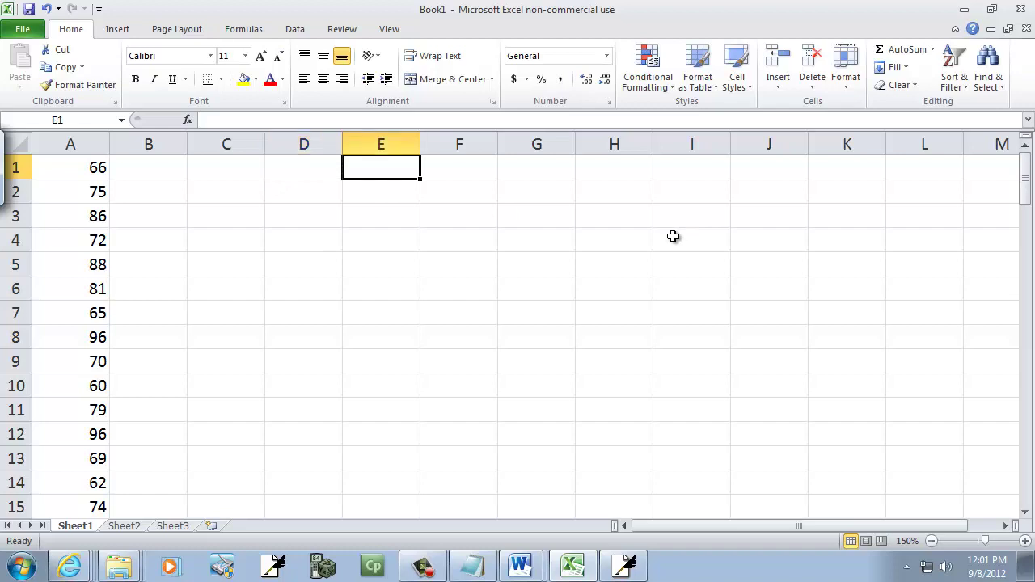
pyautogui.write('=')
pyautogui.press('Escape')
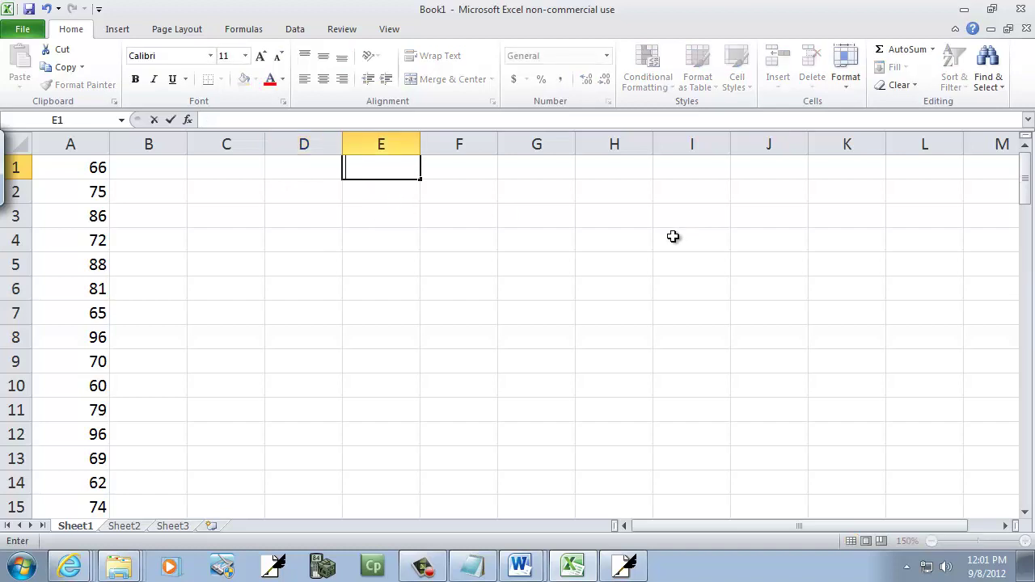
pyautogui.write('min')
pyautogui.press('Tab')
pyautogui.write('=m')
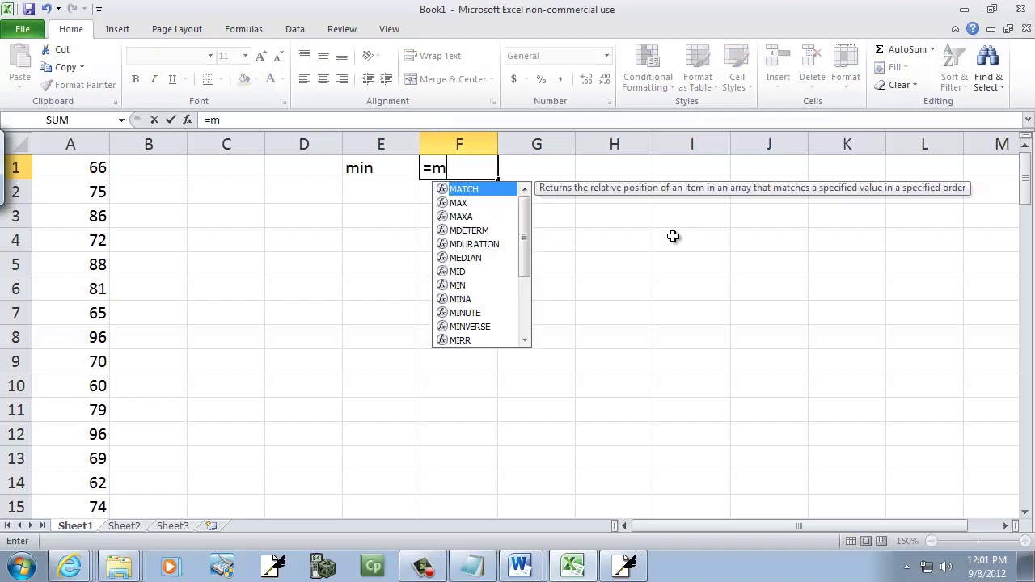
pyautogui.write('in(')
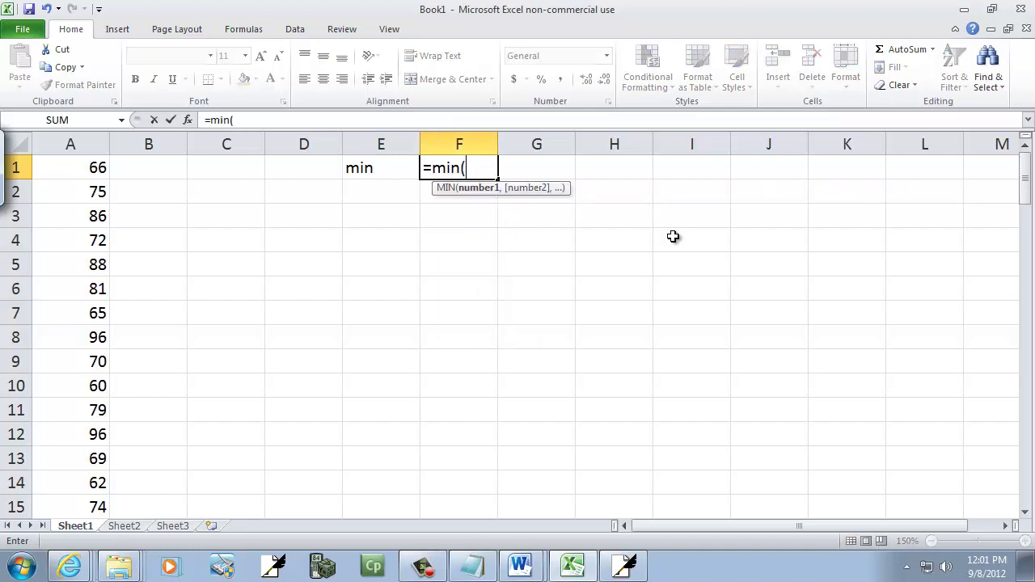
pyautogui.write('A1:A86')
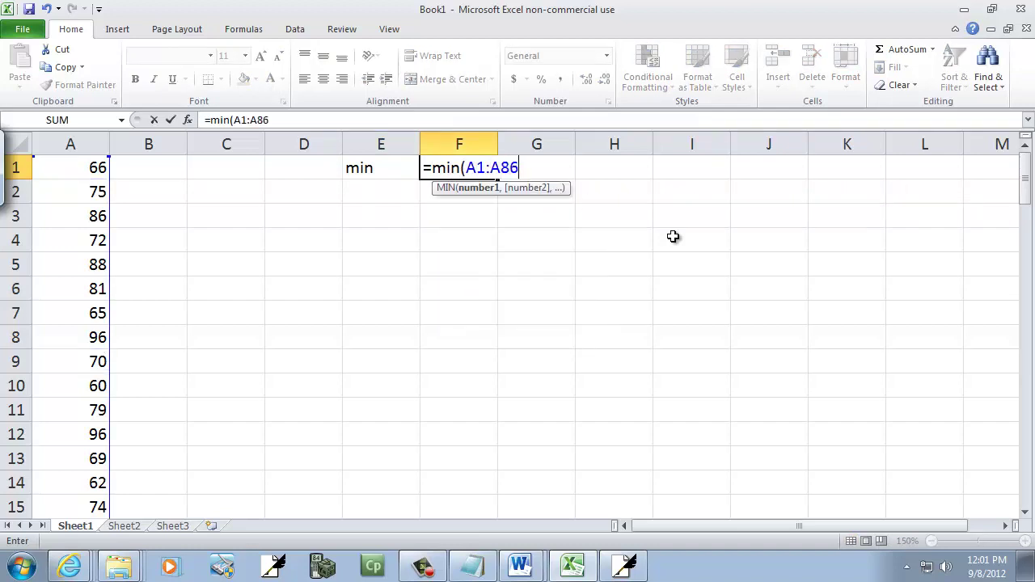
pyautogui.write(')')
pyautogui.press('Return')
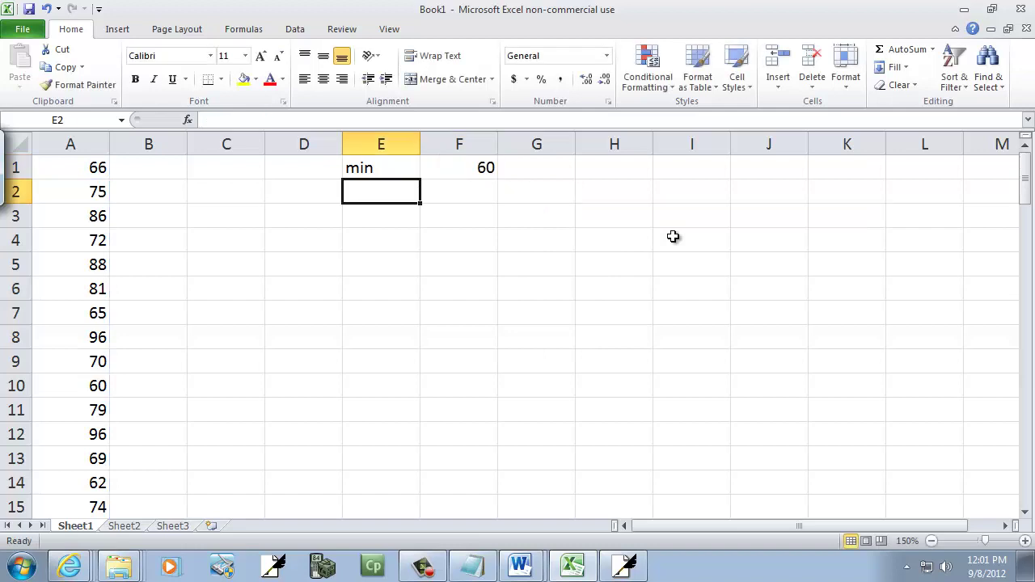
# Label E2 'max' and compute =MAX(A1:A86) in F2, giving 100
pyautogui.write('max')
pyautogui.press('Tab')
pyautogui.write('=')
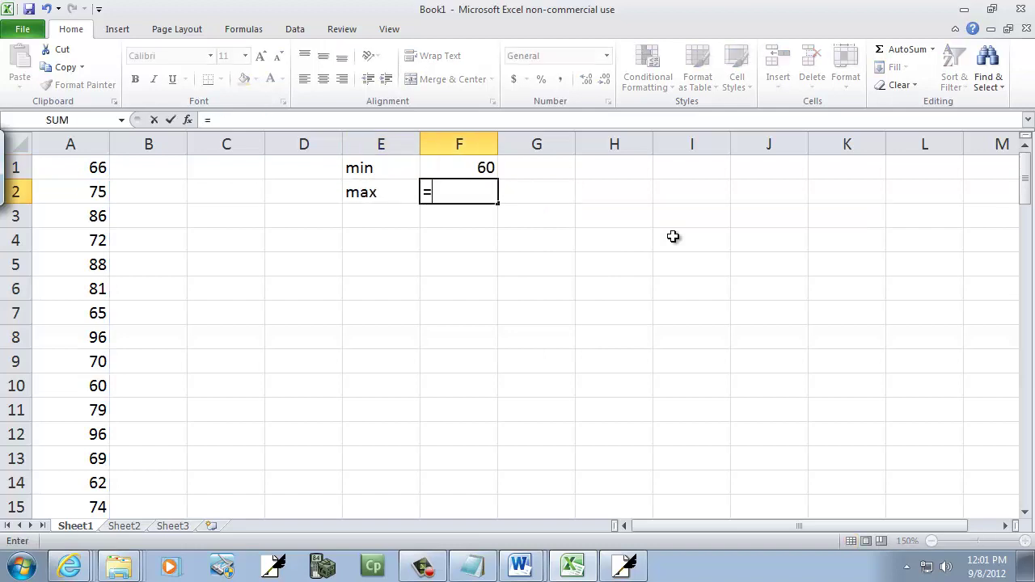
pyautogui.write('max(')
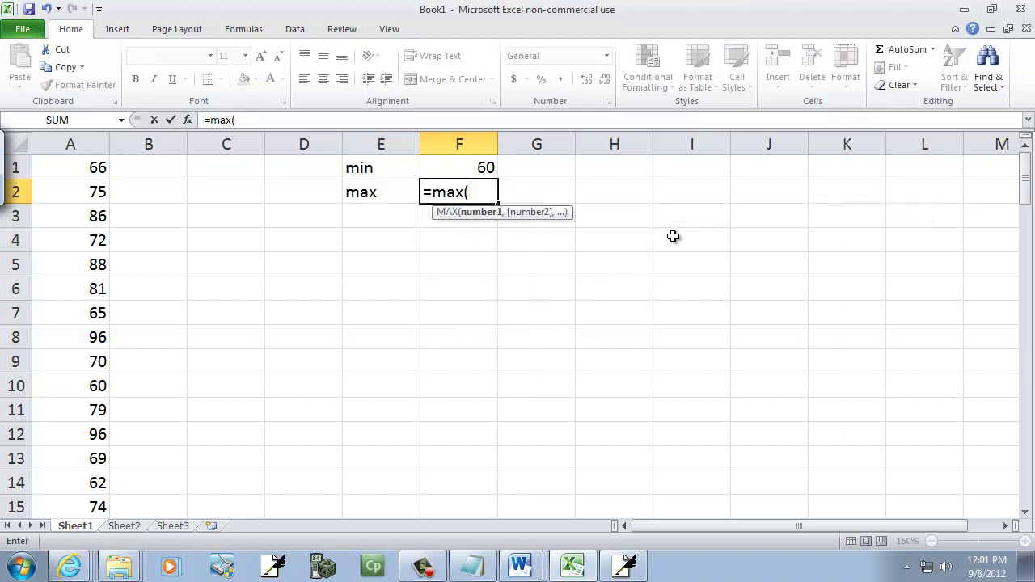
pyautogui.write('A1:A86)')
pyautogui.press('Return')
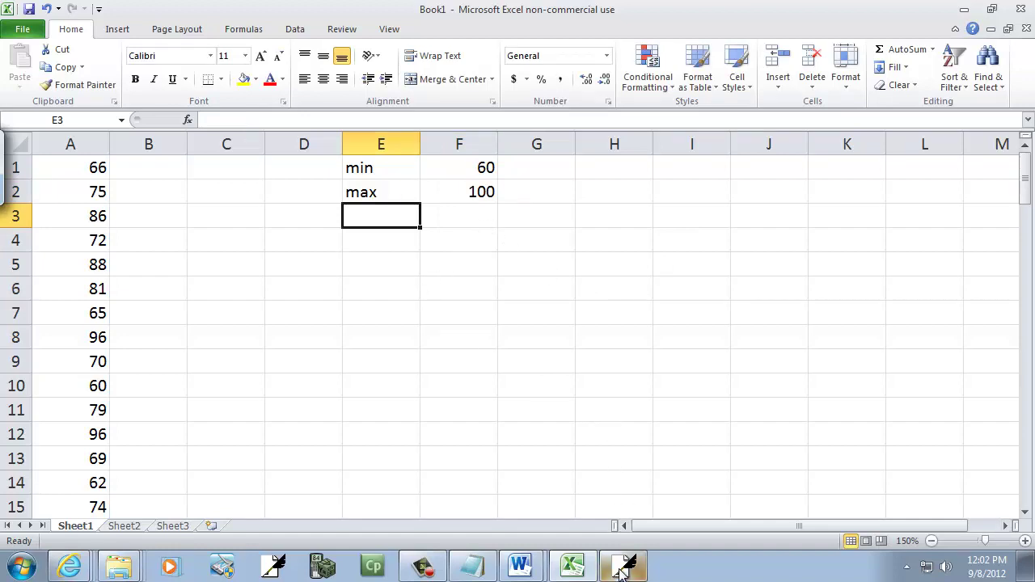
# In Free Notes, handwrite the range calculation 100 − 60 = 40
pyautogui.click(646, 522)
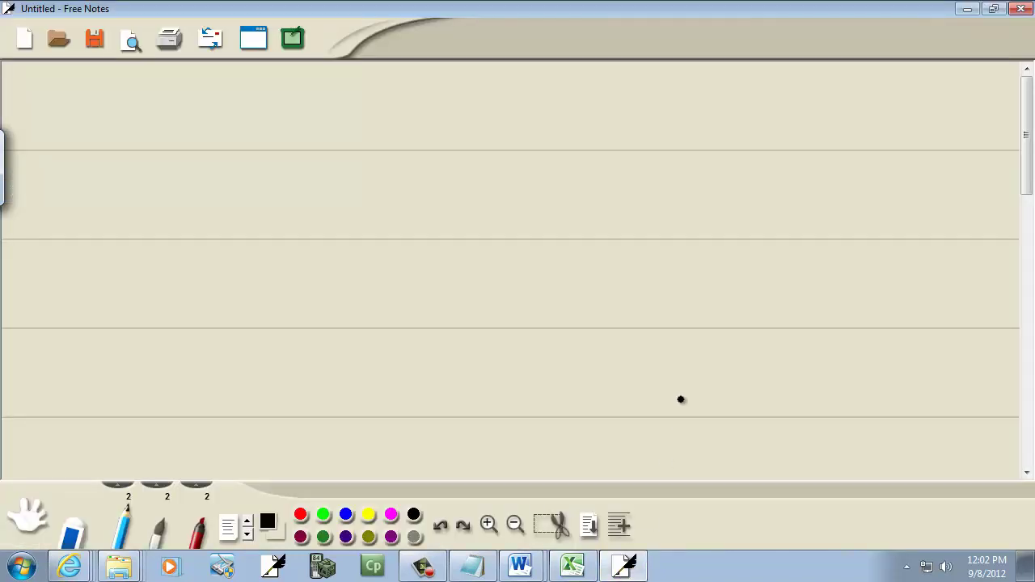
pyautogui.hotkey('alt', 'Tab')
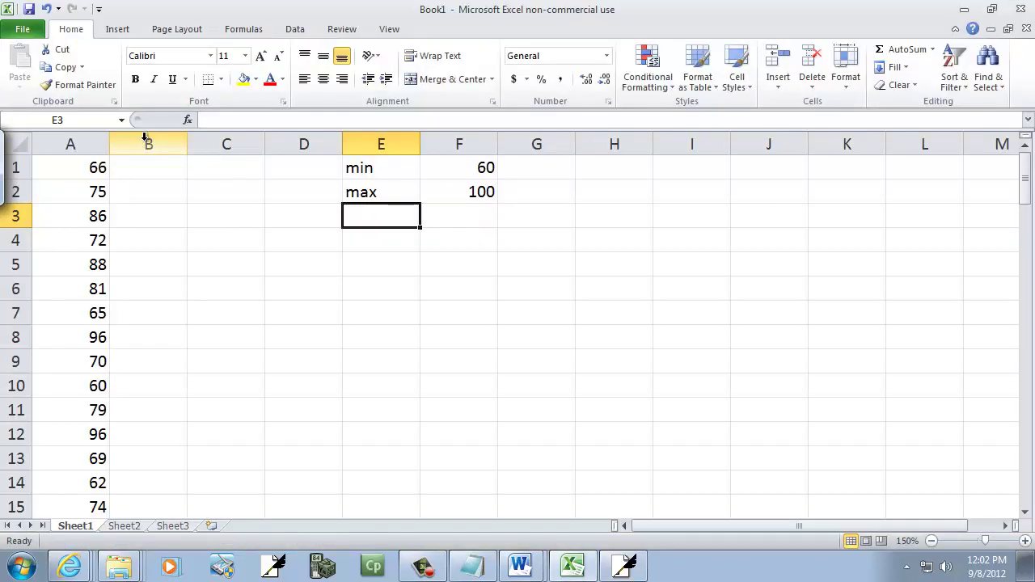
pyautogui.hotkey('alt', 'Tab')
pyautogui.moveTo(136, 137)
pyautogui.mouseDown()
pyautogui.moveTo(139, 155)
pyautogui.moveTo(151, 143)
pyautogui.moveTo(184, 145)
pyautogui.mouseUp()
pyautogui.click(163, 150)
pyautogui.moveTo(205, 136)
pyautogui.mouseDown()
pyautogui.moveTo(199, 147)
pyautogui.moveTo(257, 137)
pyautogui.mouseUp()
pyautogui.moveTo(246, 144)
pyautogui.mouseDown()
pyautogui.moveTo(282, 144)
pyautogui.moveTo(280, 156)
pyautogui.moveTo(299, 131)
pyautogui.mouseUp()
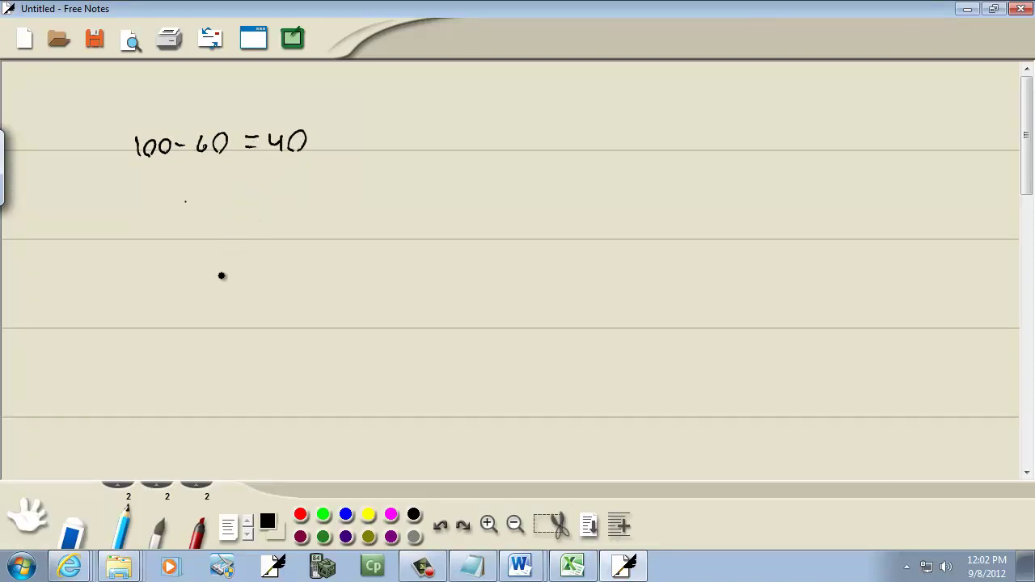
pyautogui.moveTo(200, 227)
pyautogui.mouseDown()
pyautogui.moveTo(211, 240)
pyautogui.moveTo(221, 226)
pyautogui.mouseUp()
# Handwrite 40 ÷ 8 = 5 and label it CLASS WIDTH
pyautogui.moveTo(244, 231)
pyautogui.mouseDown()
pyautogui.moveTo(329, 227)
pyautogui.moveTo(369, 251)
pyautogui.moveTo(343, 292)
pyautogui.moveTo(354, 291)
pyautogui.mouseUp()
pyautogui.click(250, 224)
pyautogui.click(251, 241)
pyautogui.moveTo(353, 291)
pyautogui.mouseDown()
pyautogui.moveTo(378, 292)
pyautogui.moveTo(351, 314)
pyautogui.moveTo(361, 302)
pyautogui.mouseUp()
pyautogui.moveTo(368, 303)
pyautogui.mouseDown()
pyautogui.moveTo(375, 313)
pyautogui.moveTo(393, 300)
pyautogui.mouseUp()
pyautogui.moveTo(388, 301); pyautogui.dragTo(388, 313)
pyautogui.moveTo(396, 301); pyautogui.dragTo(405, 313)
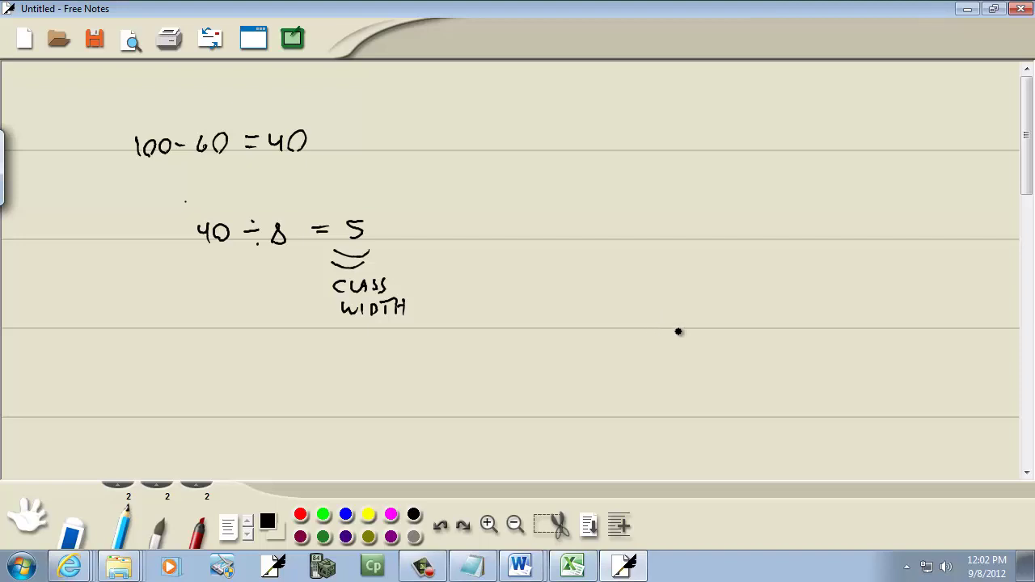
# Handwrite the upper limits 60 to 100 in a column, each preceded by a dash
pyautogui.moveTo(690, 316)
pyautogui.mouseDown()
pyautogui.moveTo(688, 330)
pyautogui.moveTo(714, 316)
pyautogui.moveTo(685, 324)
pyautogui.mouseUp()
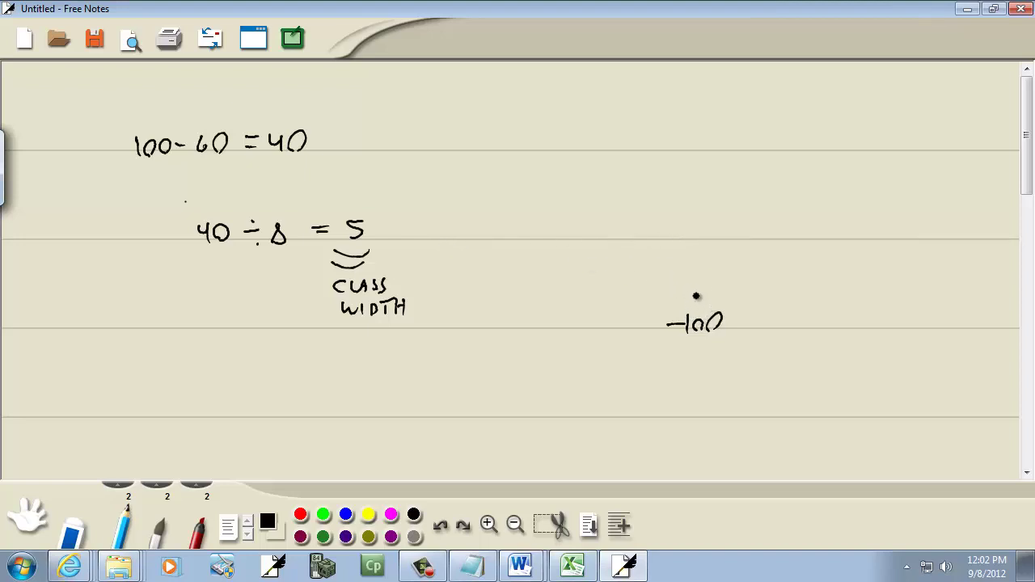
pyautogui.moveTo(700, 291)
pyautogui.mouseDown()
pyautogui.moveTo(697, 304)
pyautogui.moveTo(709, 305)
pyautogui.mouseUp()
pyautogui.moveTo(697, 259)
pyautogui.mouseDown()
pyautogui.moveTo(696, 273)
pyautogui.moveTo(710, 271)
pyautogui.mouseUp()
pyautogui.moveTo(692, 226); pyautogui.dragTo(701, 241)
pyautogui.moveTo(693, 204); pyautogui.dragTo(690, 202)
pyautogui.moveTo(708, 194)
pyautogui.mouseDown()
pyautogui.moveTo(691, 169)
pyautogui.moveTo(684, 183)
pyautogui.mouseUp()
pyautogui.moveTo(708, 167); pyautogui.dragTo(696, 182)
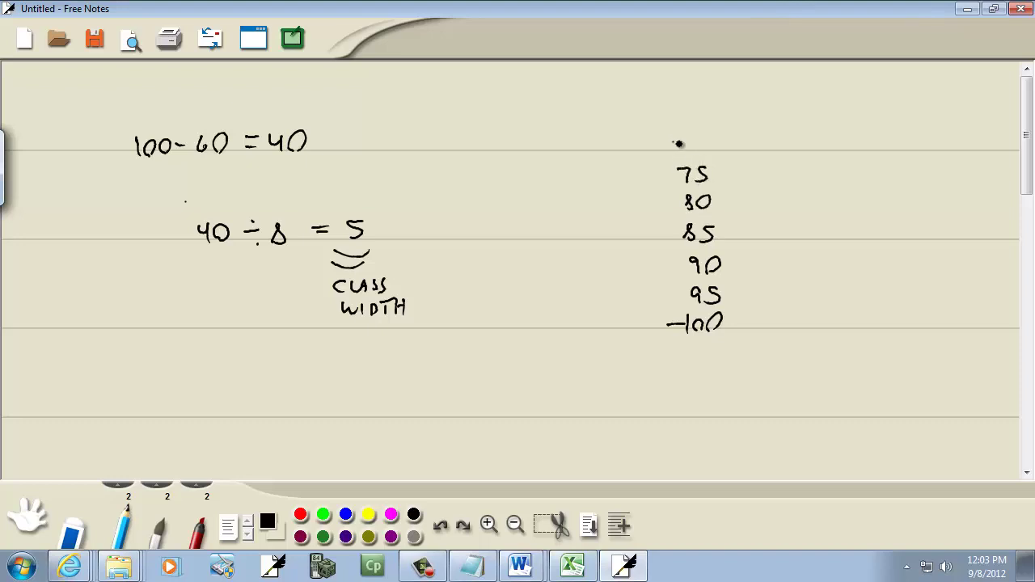
pyautogui.moveTo(672, 142); pyautogui.dragTo(679, 155)
pyautogui.moveTo(694, 139); pyautogui.dragTo(679, 131)
pyautogui.moveTo(676, 91)
pyautogui.mouseDown()
pyautogui.moveTo(673, 103)
pyautogui.moveTo(688, 103)
pyautogui.moveTo(685, 92)
pyautogui.mouseUp()
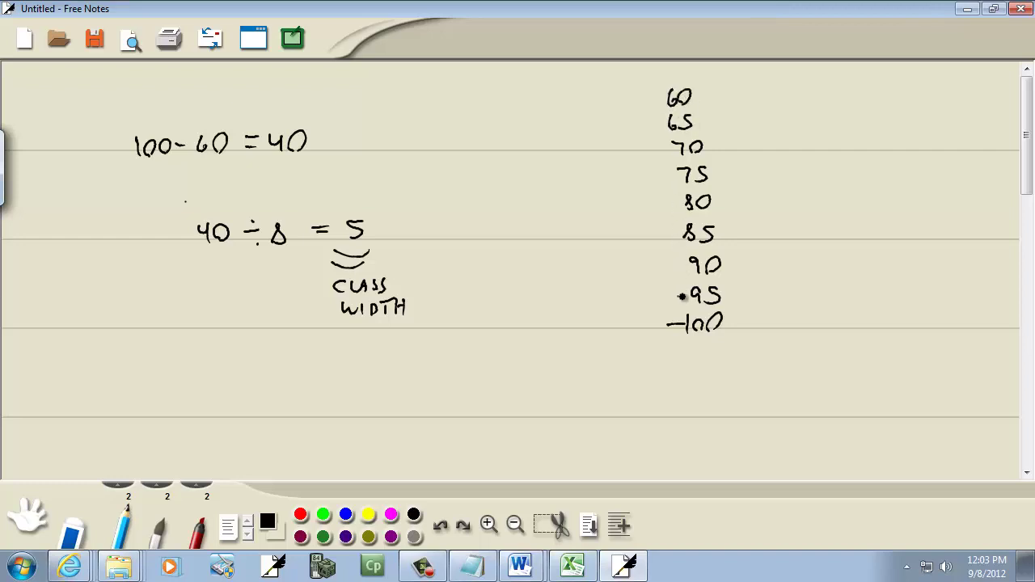
pyautogui.moveTo(663, 265)
pyautogui.mouseDown()
pyautogui.moveTo(678, 264)
pyautogui.moveTo(671, 173)
pyautogui.mouseUp()
pyautogui.moveTo(647, 149)
pyautogui.mouseDown()
pyautogui.moveTo(663, 148)
pyautogui.moveTo(663, 95)
pyautogui.mouseUp()
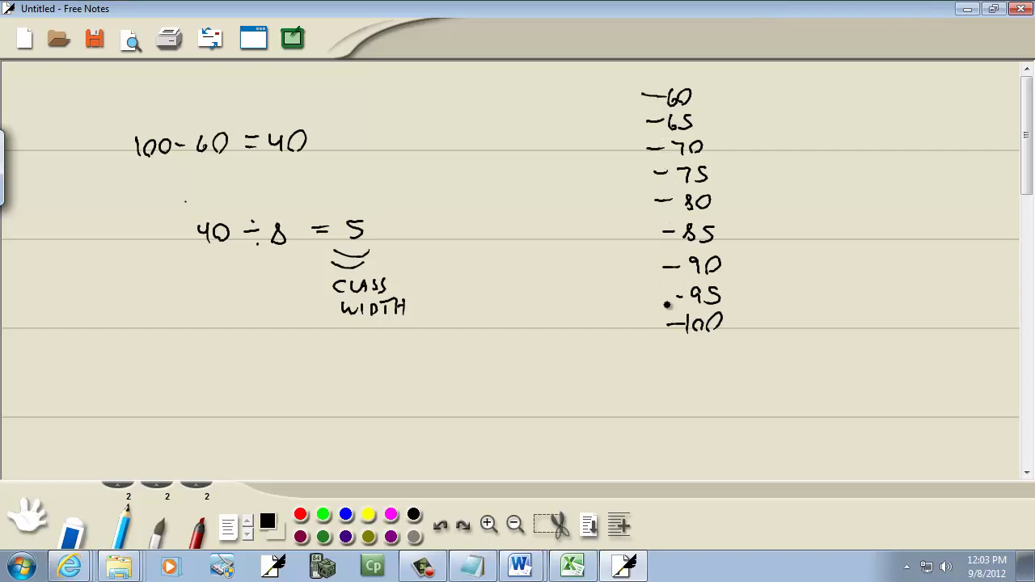
pyautogui.moveTo(670, 296); pyautogui.dragTo(685, 296)
# Write lower limits 56 to 96 beside the dashes and draw a line above the column
pyautogui.moveTo(635, 321); pyautogui.dragTo(637, 333)
pyautogui.moveTo(648, 318); pyautogui.dragTo(647, 327)
pyautogui.moveTo(633, 292); pyautogui.dragTo(633, 303)
pyautogui.moveTo(650, 290); pyautogui.dragTo(650, 303)
pyautogui.moveTo(631, 262); pyautogui.dragTo(639, 271)
pyautogui.moveTo(628, 229); pyautogui.dragTo(638, 240)
pyautogui.moveTo(609, 197); pyautogui.dragTo(617, 211)
pyautogui.moveTo(633, 195); pyautogui.dragTo(632, 204)
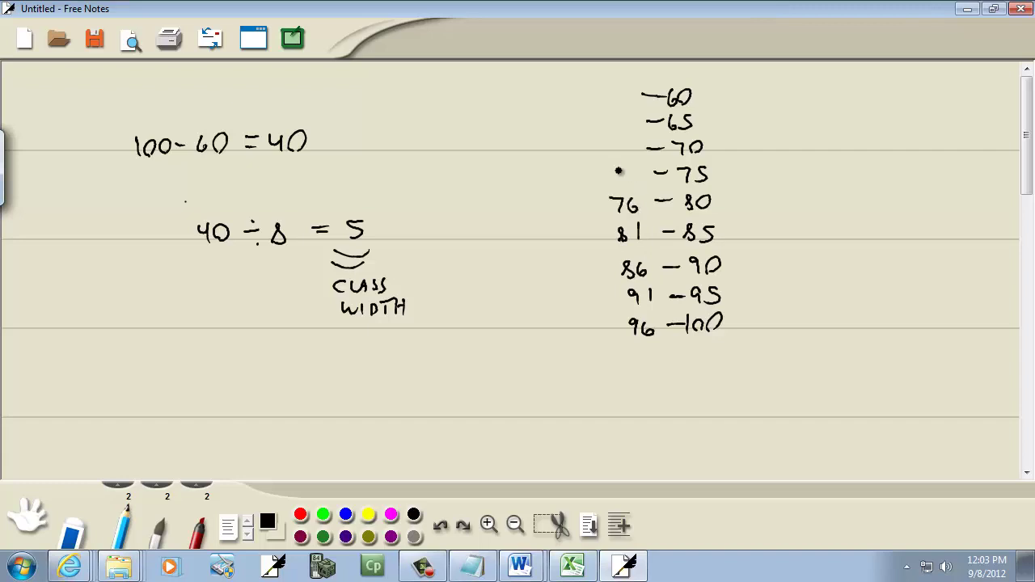
pyautogui.moveTo(608, 171); pyautogui.dragTo(632, 185)
pyautogui.moveTo(620, 142)
pyautogui.mouseDown()
pyautogui.moveTo(616, 153)
pyautogui.moveTo(629, 154)
pyautogui.mouseUp()
pyautogui.moveTo(613, 119)
pyautogui.mouseDown()
pyautogui.moveTo(608, 127)
pyautogui.moveTo(627, 134)
pyautogui.mouseUp()
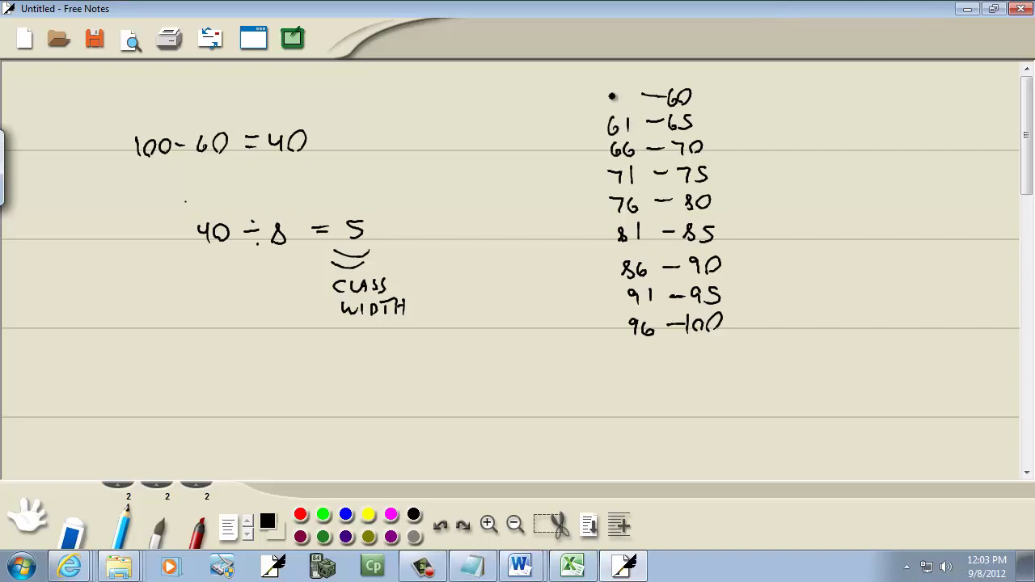
pyautogui.moveTo(614, 92); pyautogui.dragTo(606, 106)
pyautogui.moveTo(624, 90)
pyautogui.mouseDown()
pyautogui.moveTo(621, 103)
pyautogui.moveTo(698, 84)
pyautogui.mouseUp()
# Handwrite a FREQ heading, label the columns LCL and UCL, and note UCL as the BIN
pyautogui.moveTo(770, 76)
pyautogui.mouseDown()
pyautogui.moveTo(770, 90)
pyautogui.moveTo(784, 77)
pyautogui.mouseUp()
pyautogui.moveTo(791, 77)
pyautogui.mouseDown()
pyautogui.moveTo(794, 89)
pyautogui.moveTo(836, 93)
pyautogui.mouseUp()
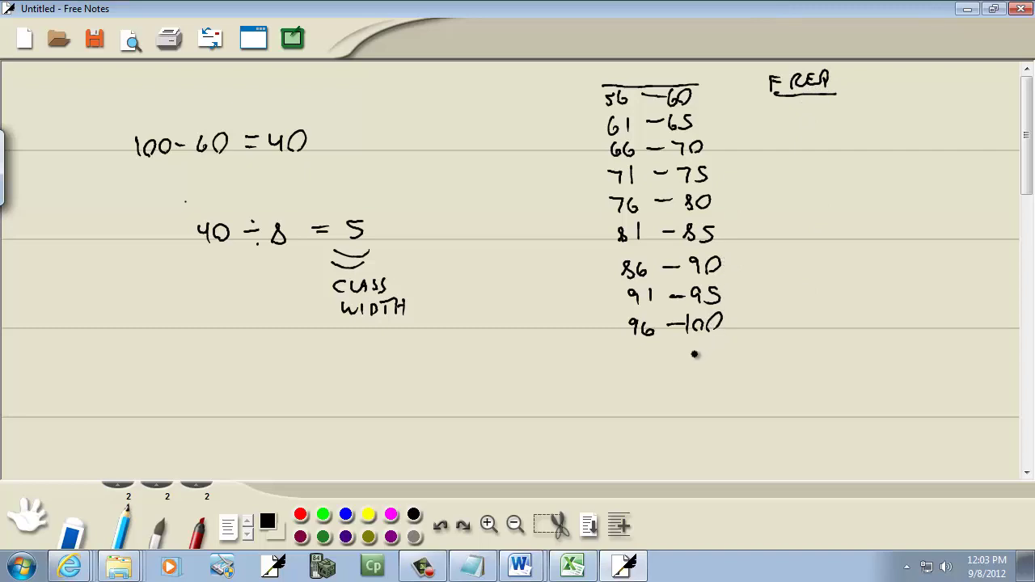
pyautogui.moveTo(700, 351); pyautogui.dragTo(705, 346)
pyautogui.moveTo(716, 348); pyautogui.dragTo(711, 356)
pyautogui.moveTo(721, 346); pyautogui.dragTo(732, 356)
pyautogui.moveTo(618, 350); pyautogui.dragTo(651, 360)
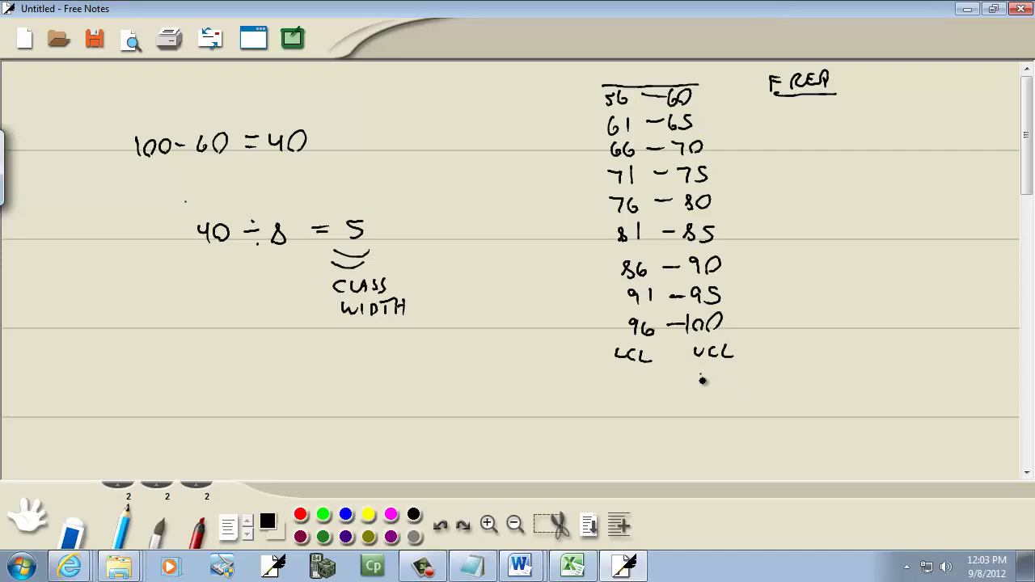
pyautogui.moveTo(702, 380); pyautogui.dragTo(781, 390)
# Back in Excel, enter the bins 60, 65, 70, 75, 80, 85, 90, 95, 100 in B1:B9
pyautogui.hotkey('alt', 'Tab')
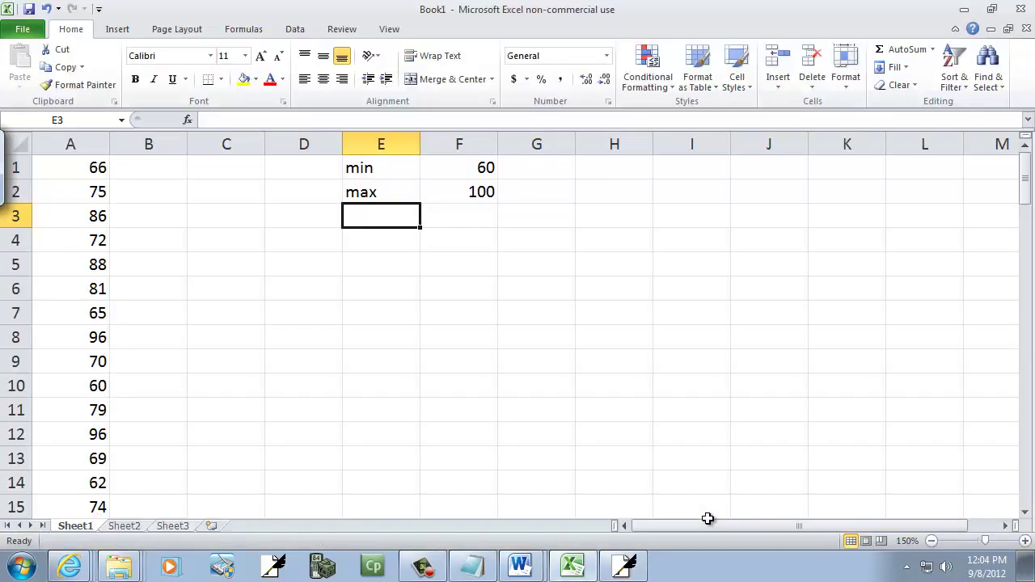
pyautogui.press('Left')
pyautogui.press('Left')
pyautogui.press('Left')
pyautogui.press('Up')
pyautogui.press('Up')
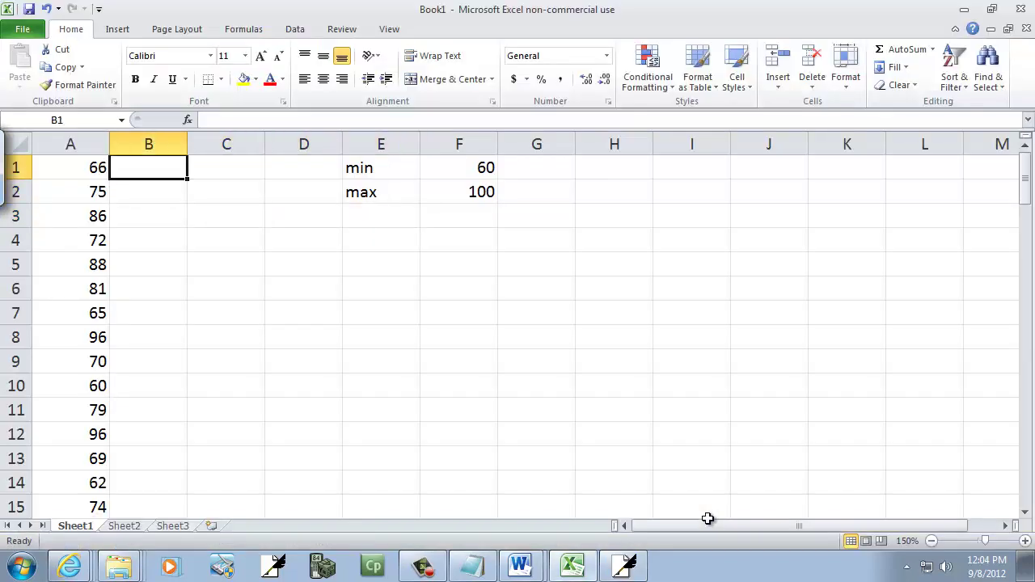
pyautogui.write('60')
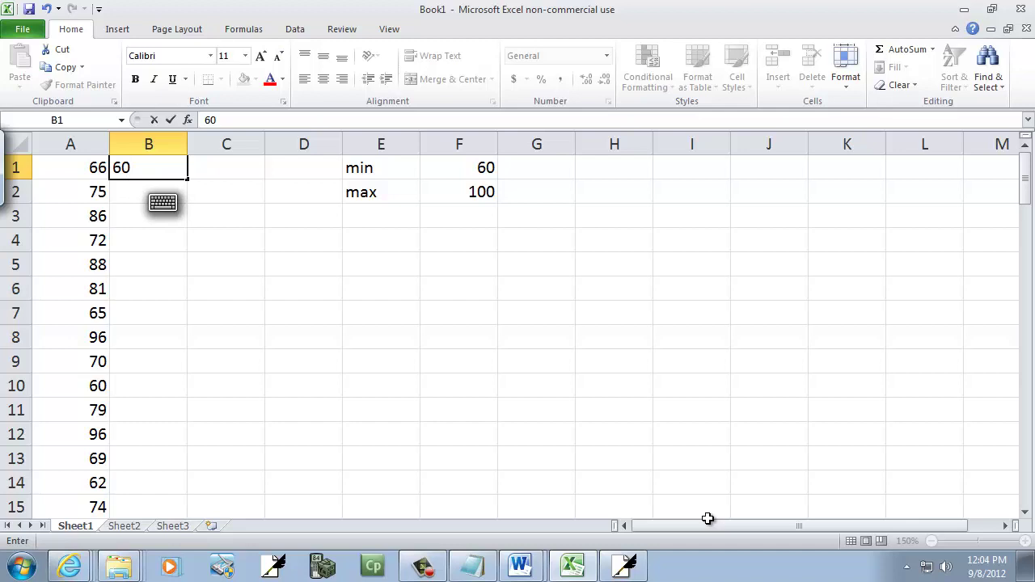
pyautogui.press('Return')
pyautogui.write('65')
pyautogui.press('Return')
pyautogui.write('70')
pyautogui.press('Return')
pyautogui.write('75')
pyautogui.press('Return')
pyautogui.write('8')
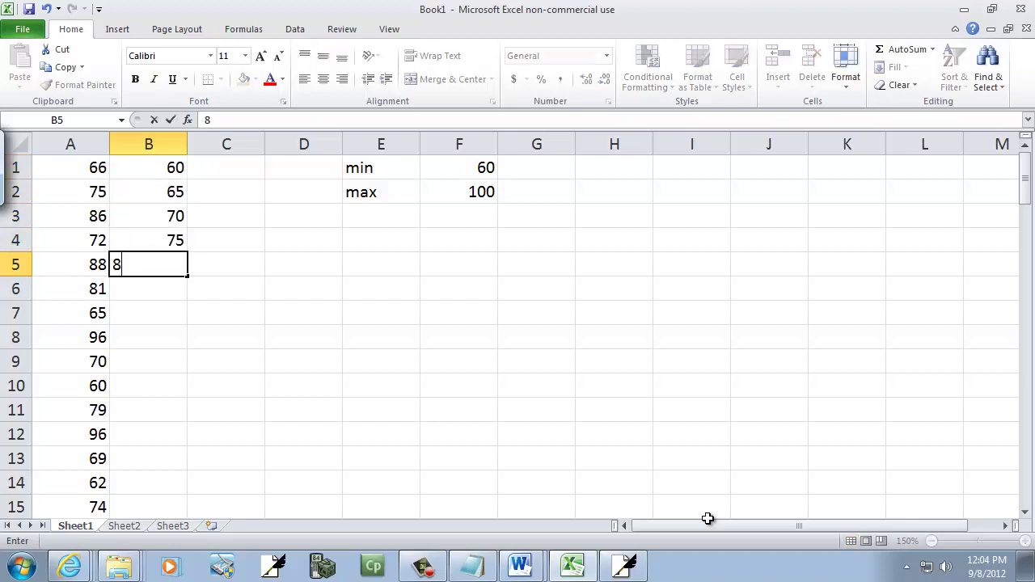
pyautogui.write('0')
pyautogui.press('Return')
pyautogui.write('85')
pyautogui.press('Return')
pyautogui.write('90')
pyautogui.press('Return')
pyautogui.write('95')
pyautogui.press('Return')
pyautogui.write('100')
pyautogui.press('Return')
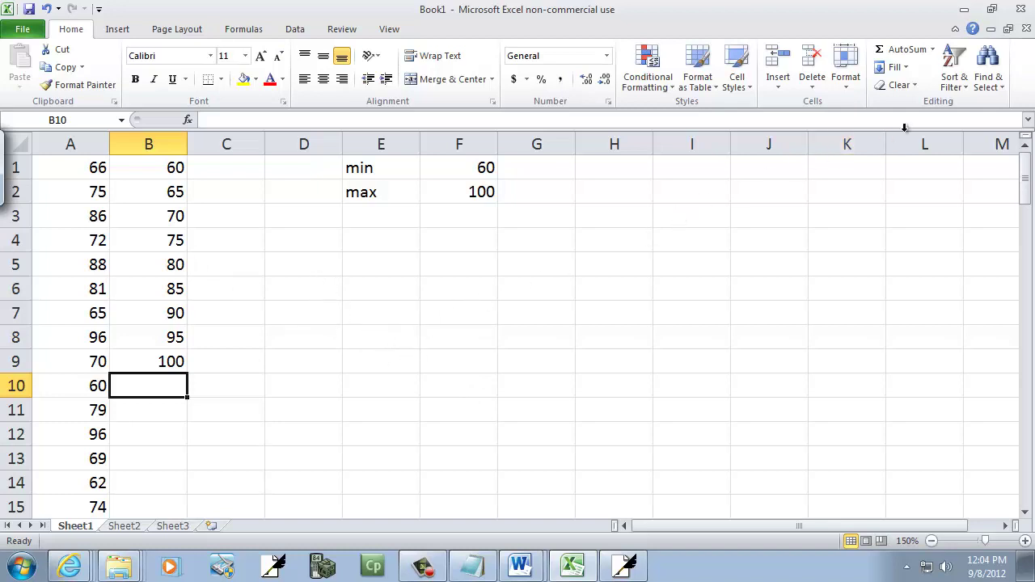
# Run the Histogram analysis on input A1:A86 with bin range B1:B9, output to a new worksheet
pyautogui.click(296, 31)
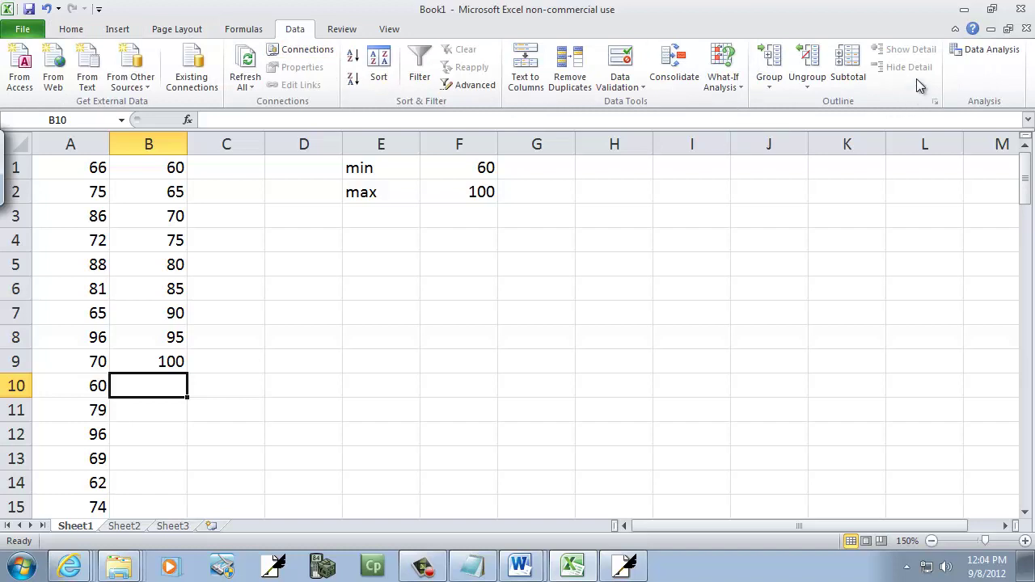
pyautogui.click(970, 50)
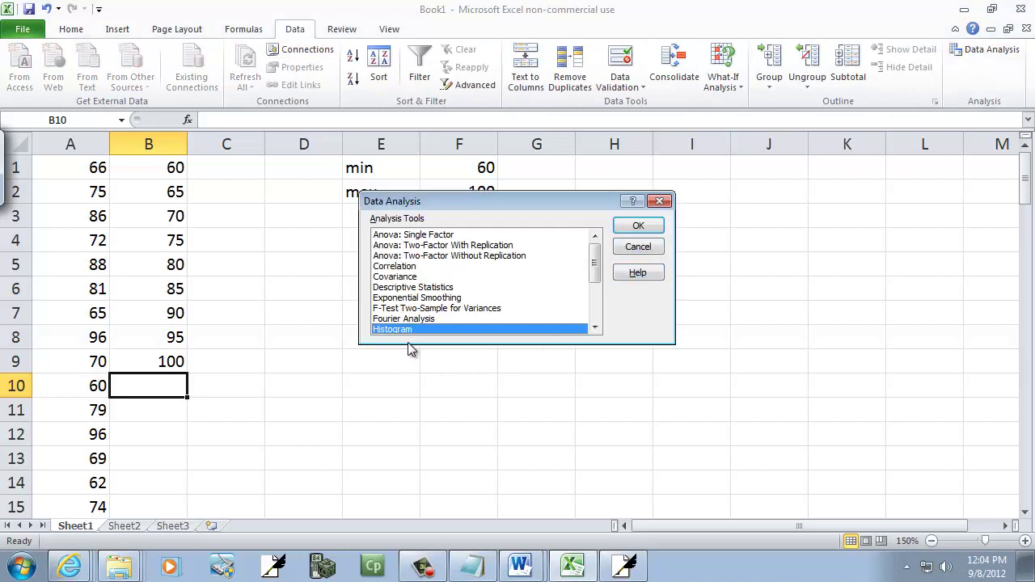
pyautogui.click(643, 228)
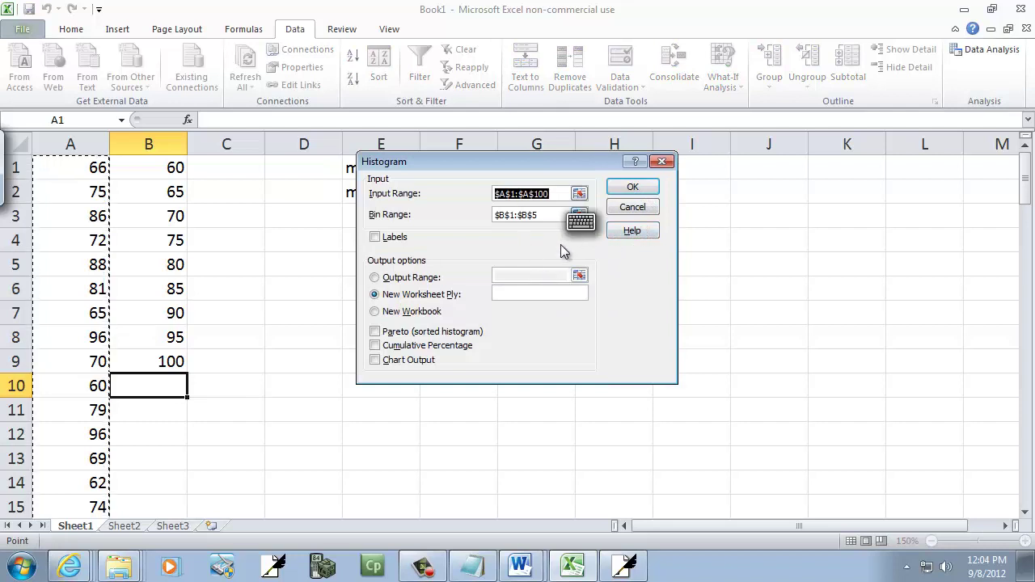
pyautogui.write('A1')
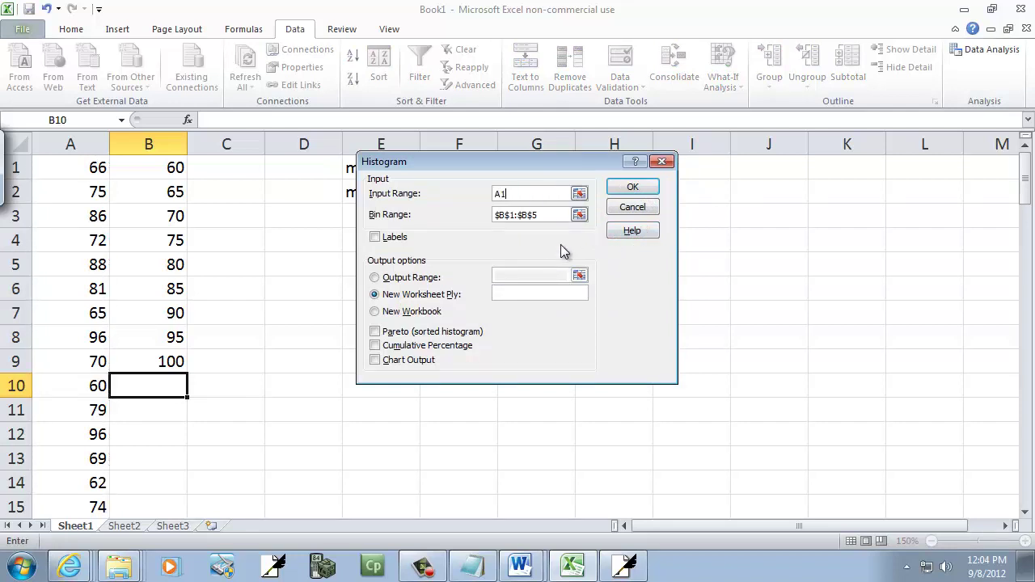
pyautogui.write(':A86')
pyautogui.press('Tab')
pyautogui.write('B')
pyautogui.write('1:B9')
pyautogui.click(634, 188)
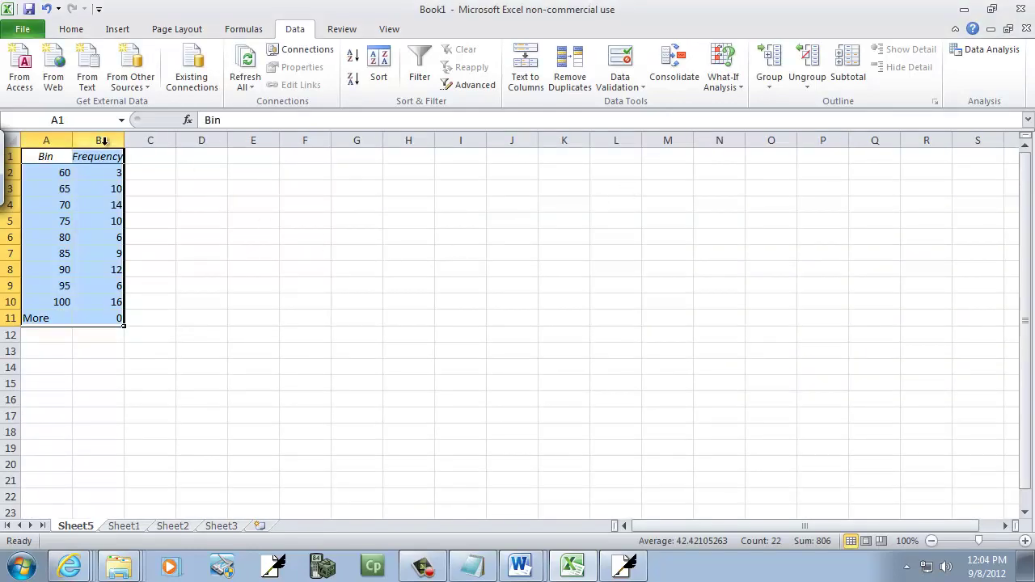
# Zoom in and add headers LCL in D1 and UCL in E1
pyautogui.click(1024, 541)
pyautogui.click(1024, 541)
pyautogui.click(1024, 541)
pyautogui.click(1025, 541)
pyautogui.click(1024, 541)
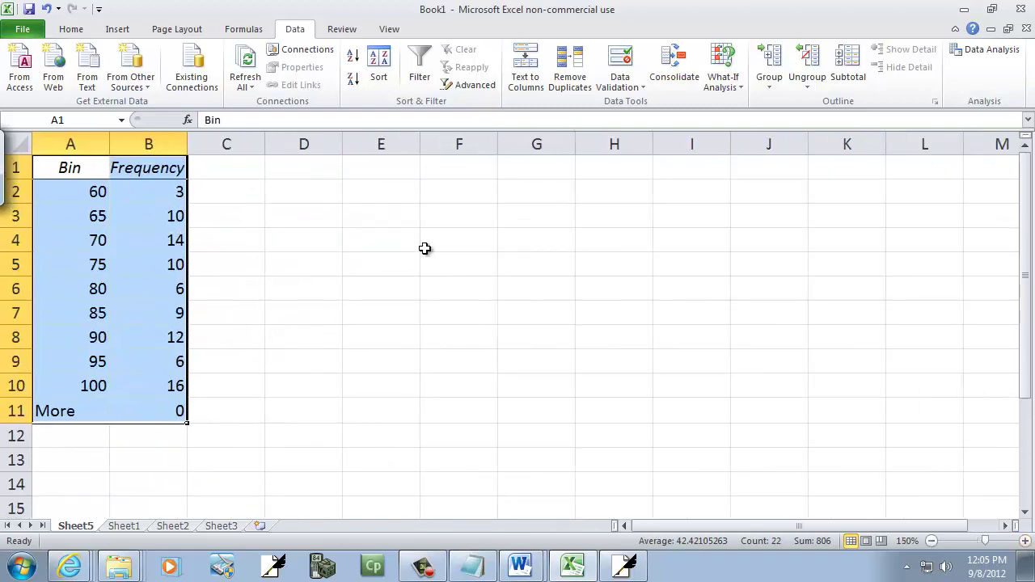
pyautogui.click(320, 181)
pyautogui.write('LCL')
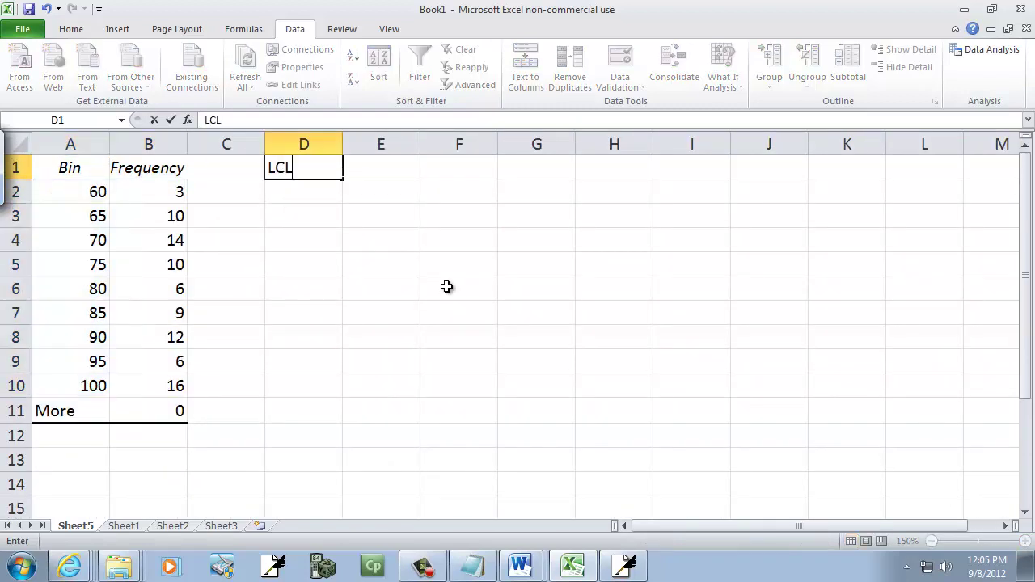
pyautogui.press('Tab')
pyautogui.write('UCL')
pyautogui.press('Return')
# Link UCL to the bins with =A2 in E2, filled down to E10
pyautogui.press('Right')
pyautogui.write('60')
pyautogui.press('Return')
pyautogui.write('65')
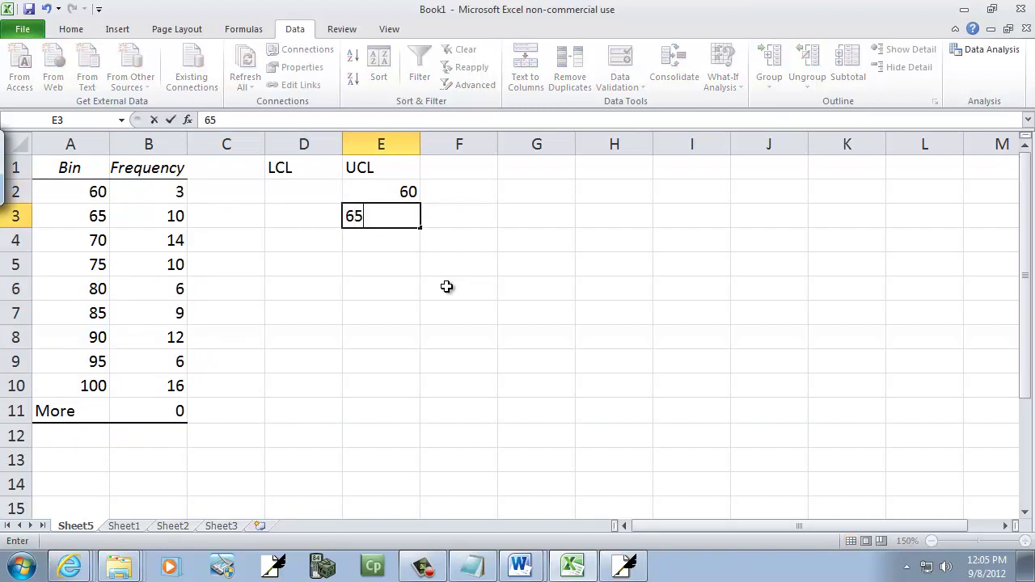
pyautogui.press('BackSpace')
pyautogui.press('BackSpace')
pyautogui.press('Up')
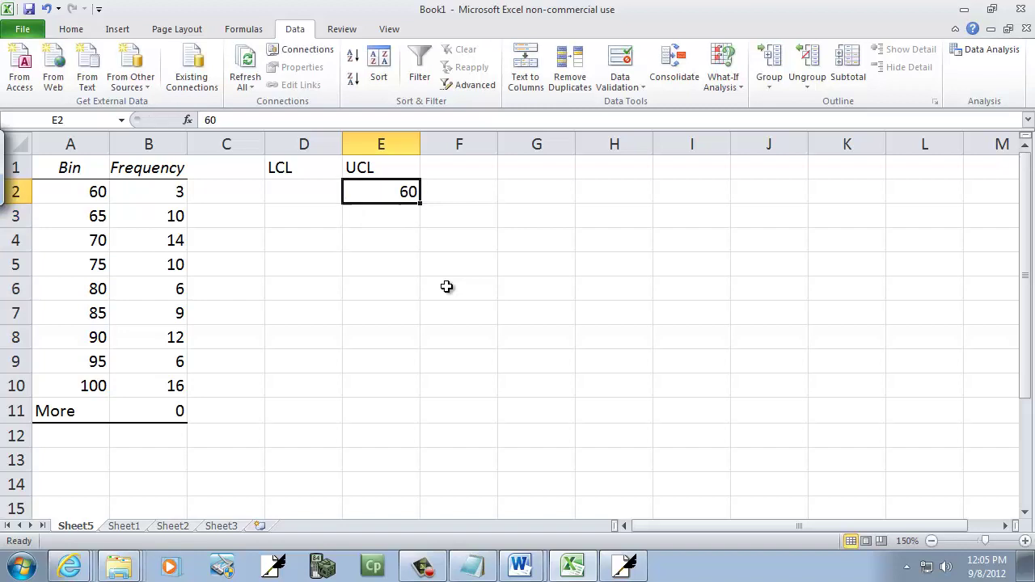
pyautogui.write('=')
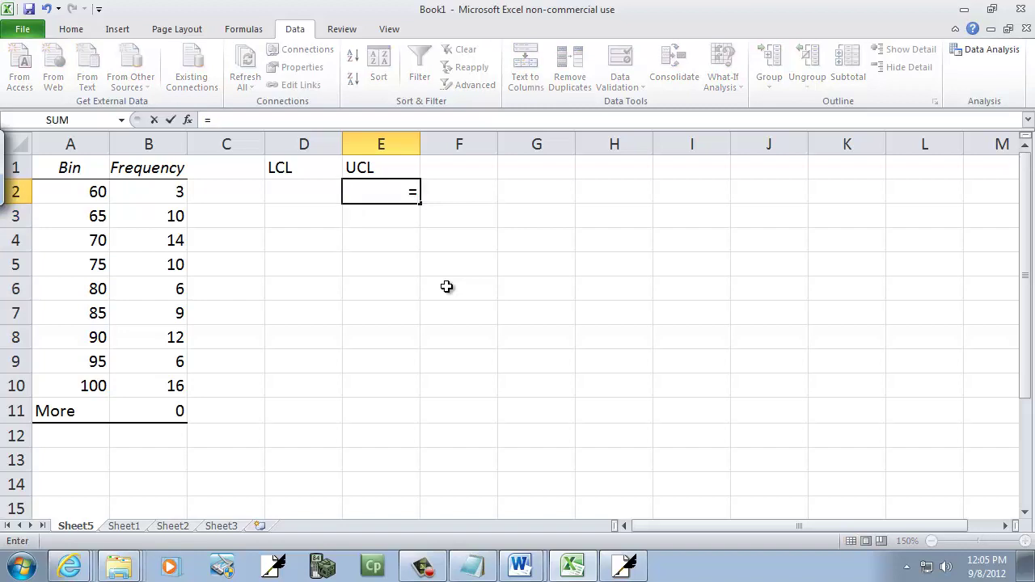
pyautogui.write('A2')
pyautogui.press('Return')
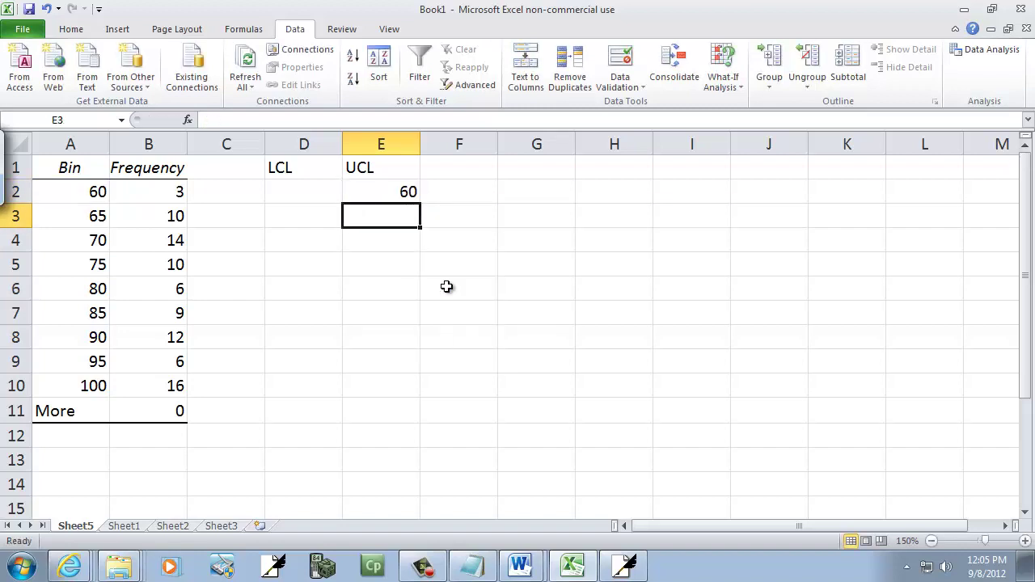
pyautogui.press('Up')
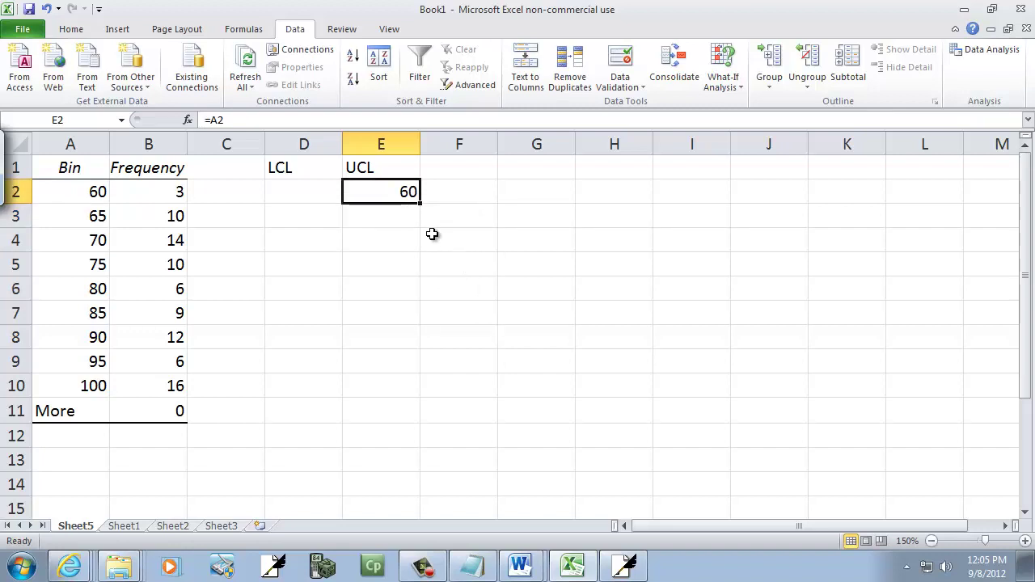
pyautogui.moveTo(420, 203); pyautogui.dragTo(406, 408)
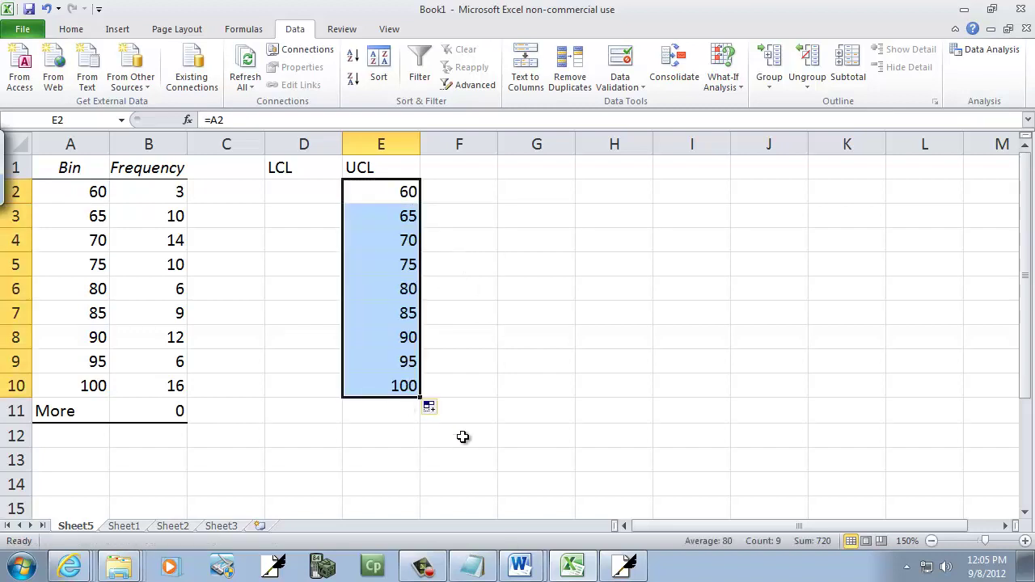
# Enter =E9+1 in D10, fill it up to D3, and type 56 in D2
pyautogui.click(311, 381)
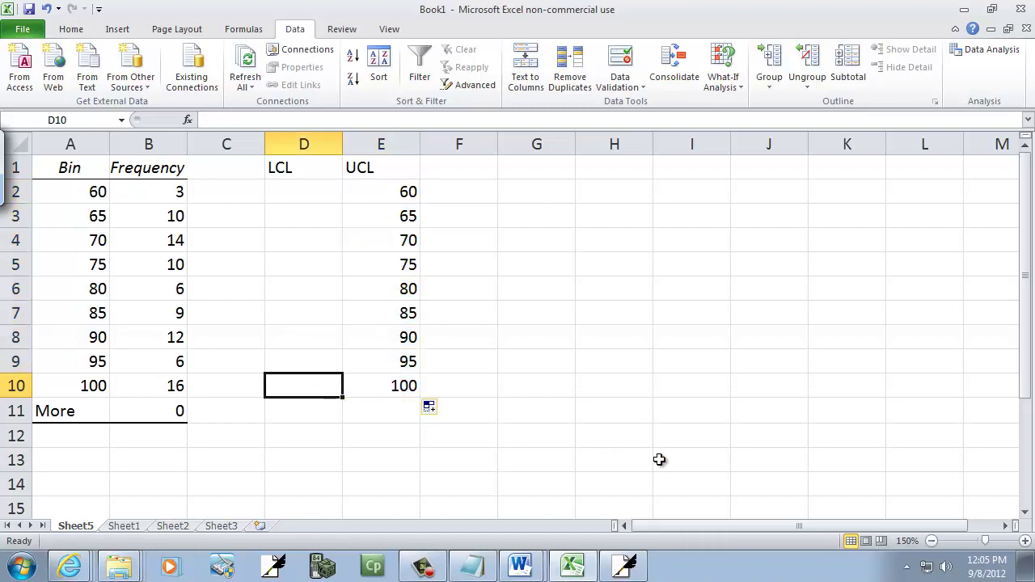
pyautogui.write('=')
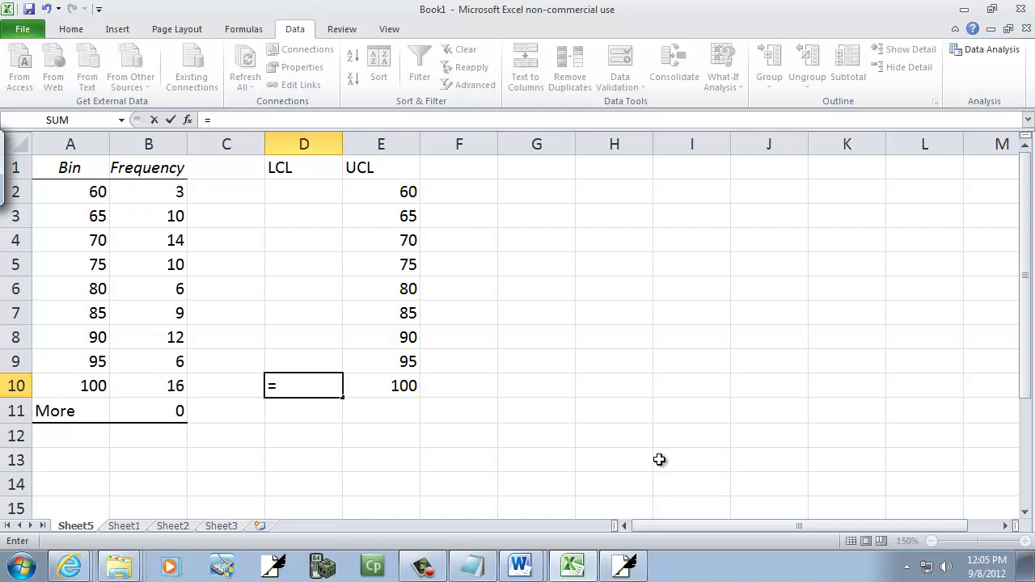
pyautogui.write('E9+1')
pyautogui.press('Return')
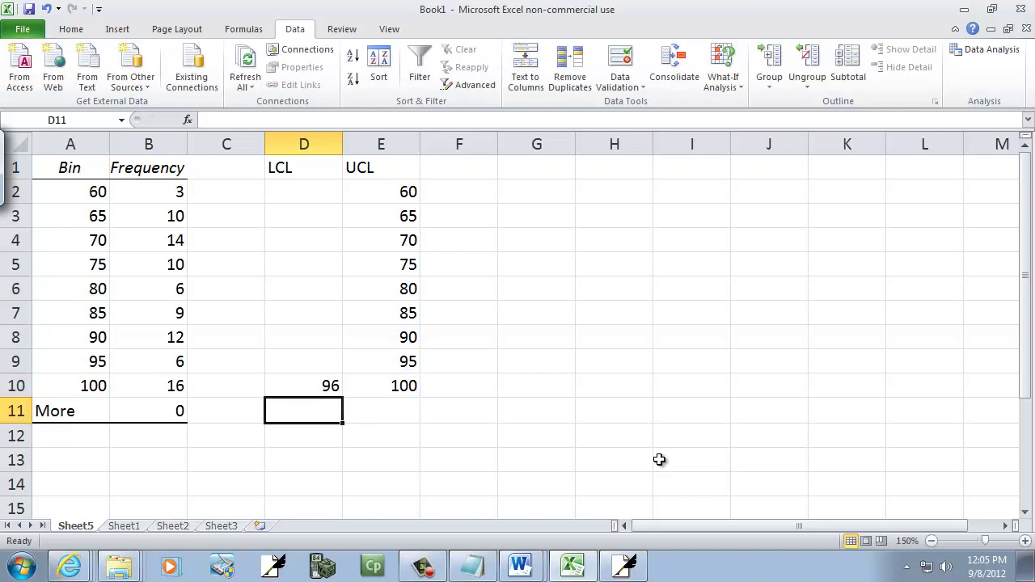
pyautogui.press('Up')
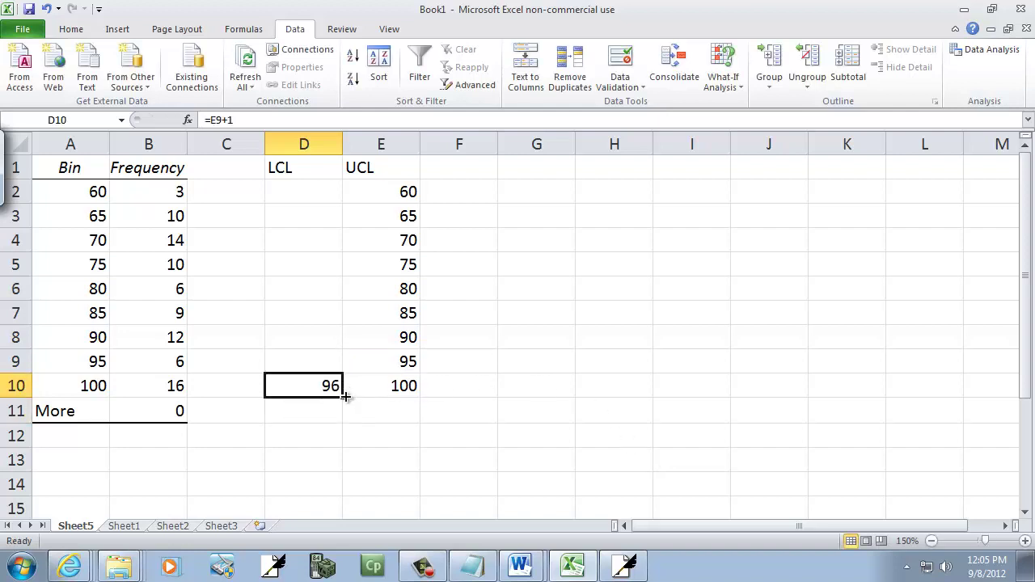
pyautogui.moveTo(342, 393); pyautogui.dragTo(317, 211)
pyautogui.click(333, 191)
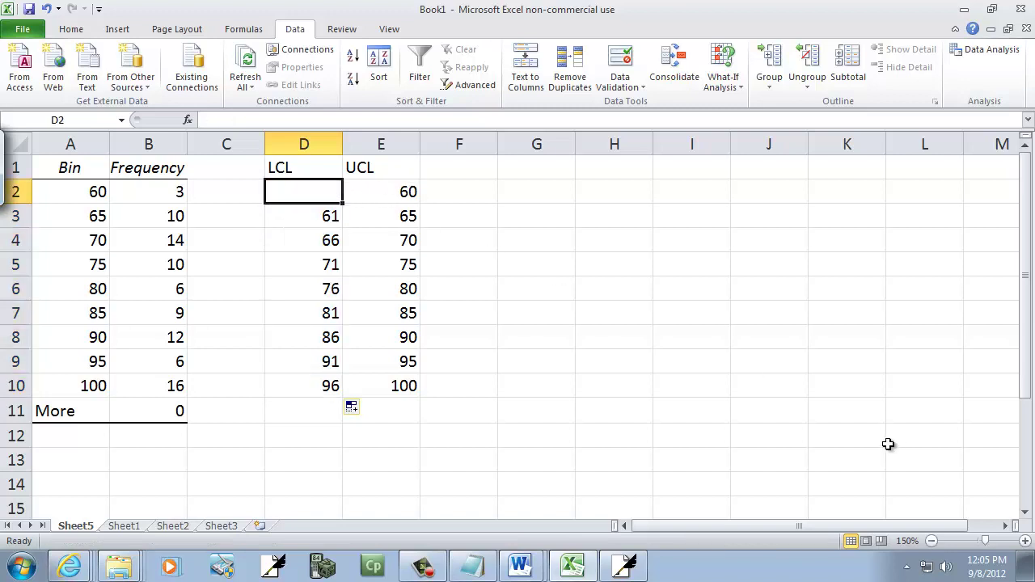
pyautogui.write('56')
pyautogui.press('Return')
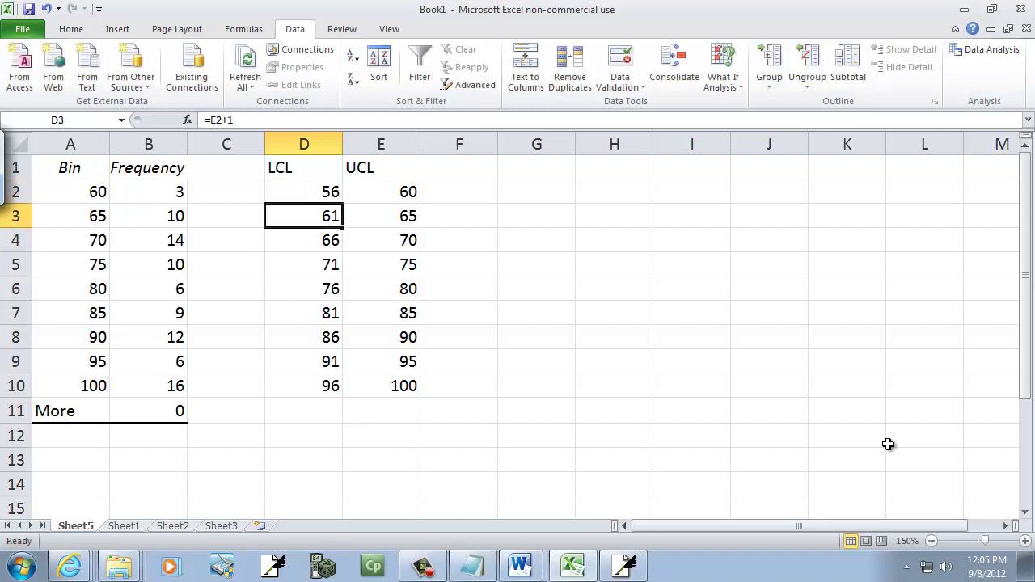
# Check the LCL and UCL formulas in the surrounding cells, ending at F1
pyautogui.press('Right')
pyautogui.press('Right')
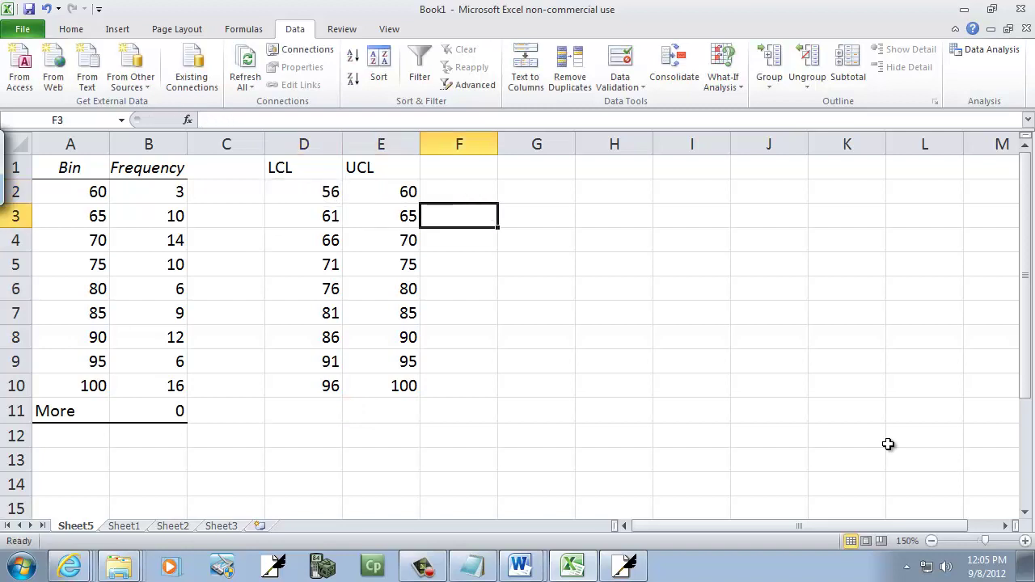
pyautogui.press('Up')
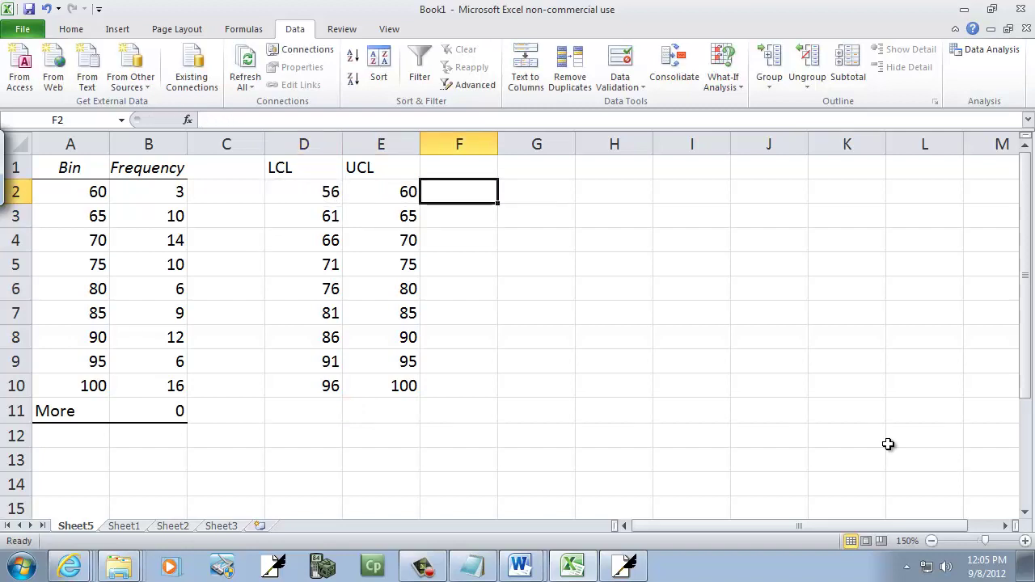
pyautogui.press('Left')
pyautogui.press('Down')
pyautogui.press('Left')
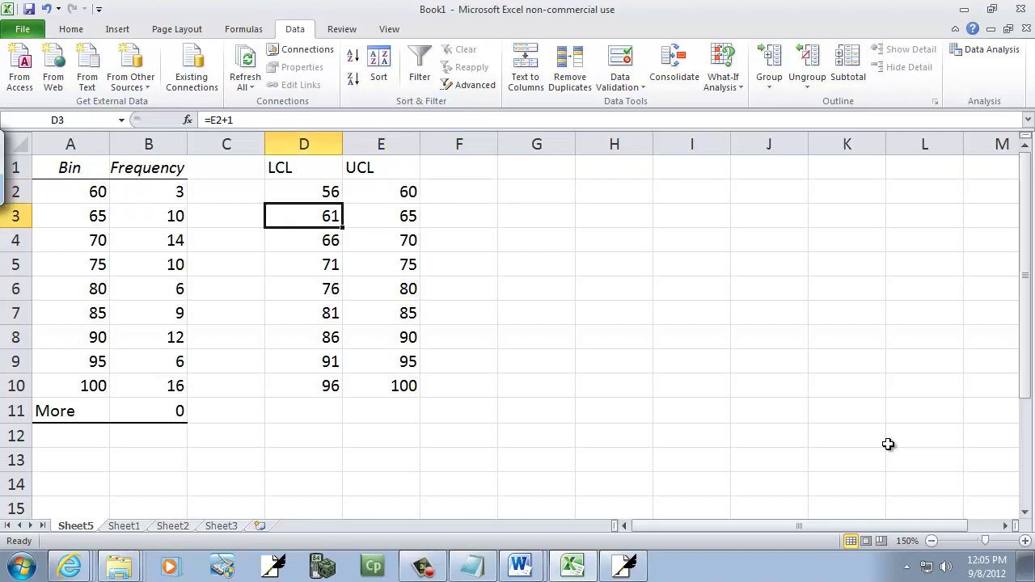
pyautogui.press('Right')
pyautogui.press('Down')
pyautogui.press('Left')
pyautogui.press('Right')
pyautogui.press('Right')
pyautogui.press('Up')
pyautogui.press('Up')
pyautogui.press('Up')
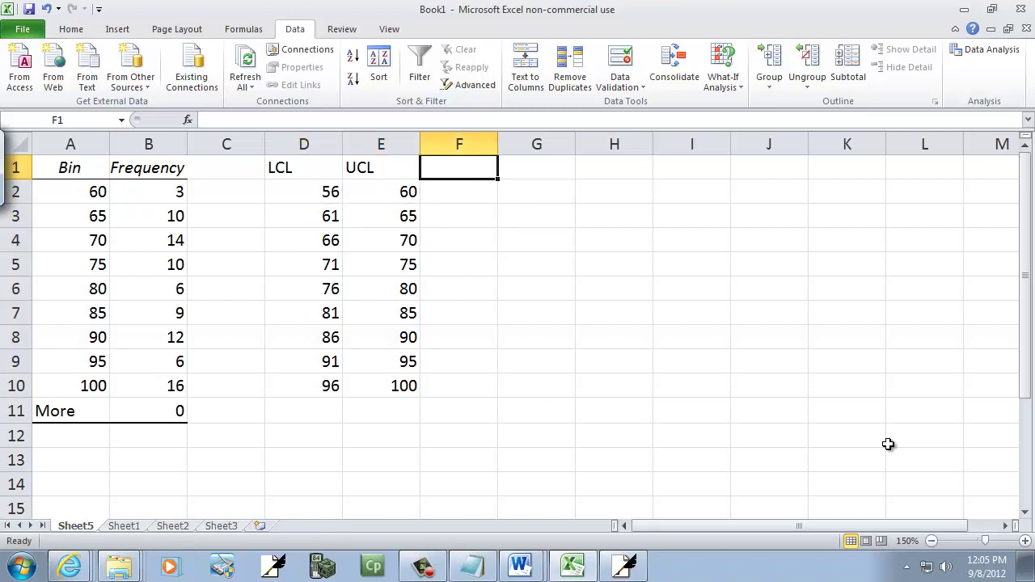
# Add a Freq heading in F1 and fill F2:F10 with links to the frequencies in column B
pyautogui.write('Freq')
pyautogui.press('Return')
pyautogui.write('=')
pyautogui.press('Left')
pyautogui.press('Left')
pyautogui.press('Left')
pyautogui.press('Left')
pyautogui.press('Return')
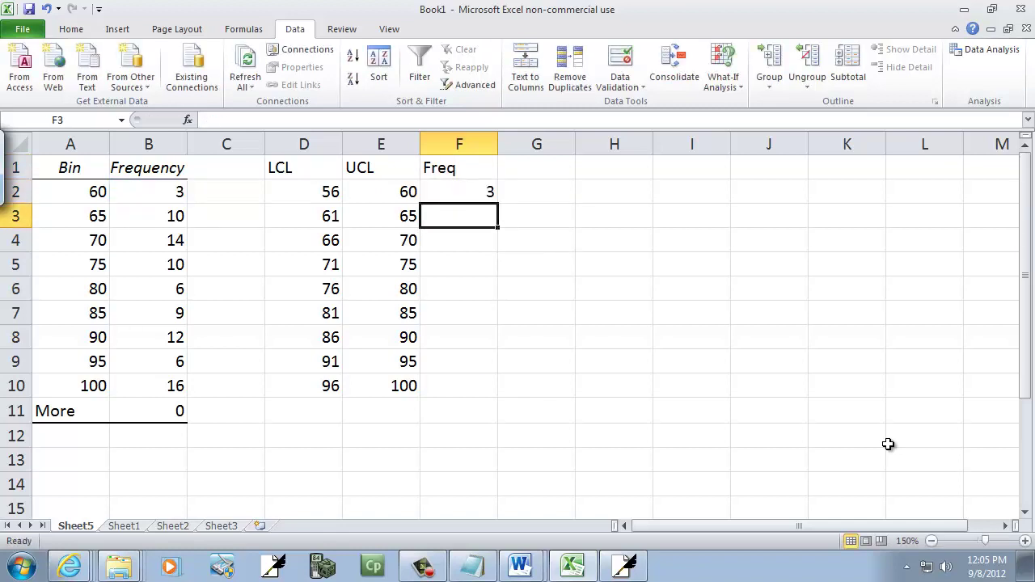
pyautogui.press('Up')
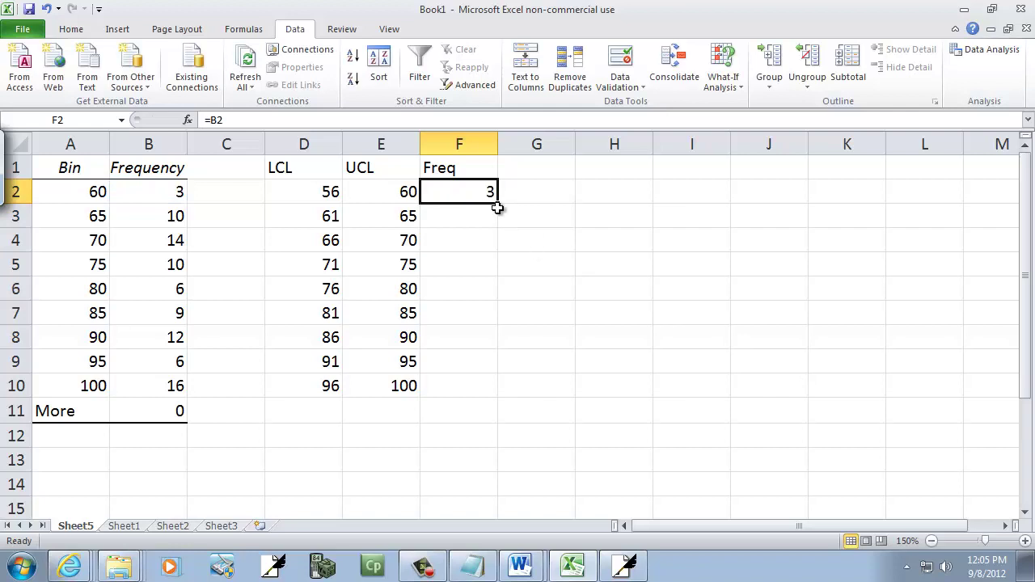
pyautogui.moveTo(499, 205); pyautogui.dragTo(494, 393)
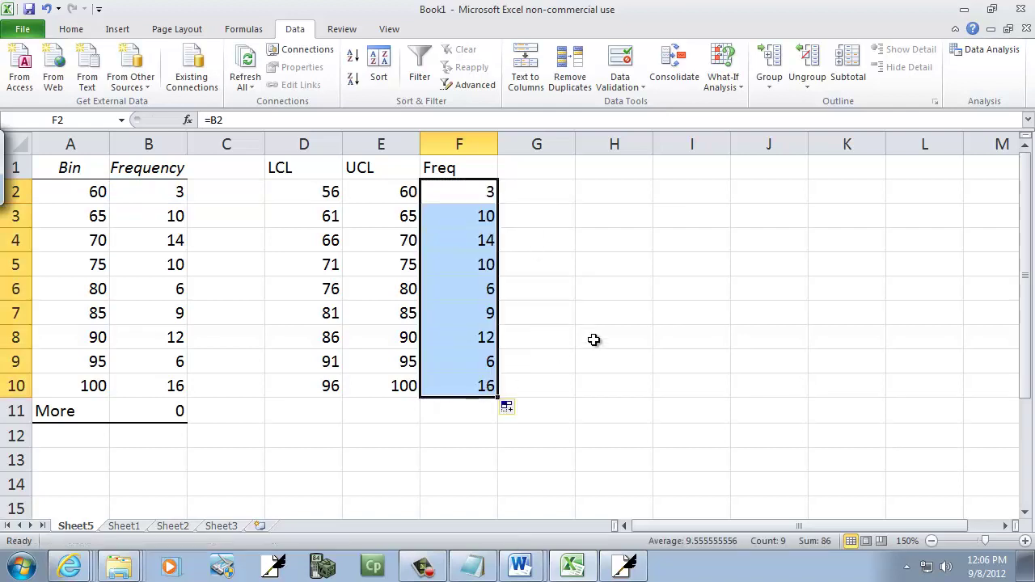
# Head column G as Midpoints and fill G2:G9 with the formula =(D2+D3)/2
pyautogui.click(547, 167)
pyautogui.write('Midpoints')
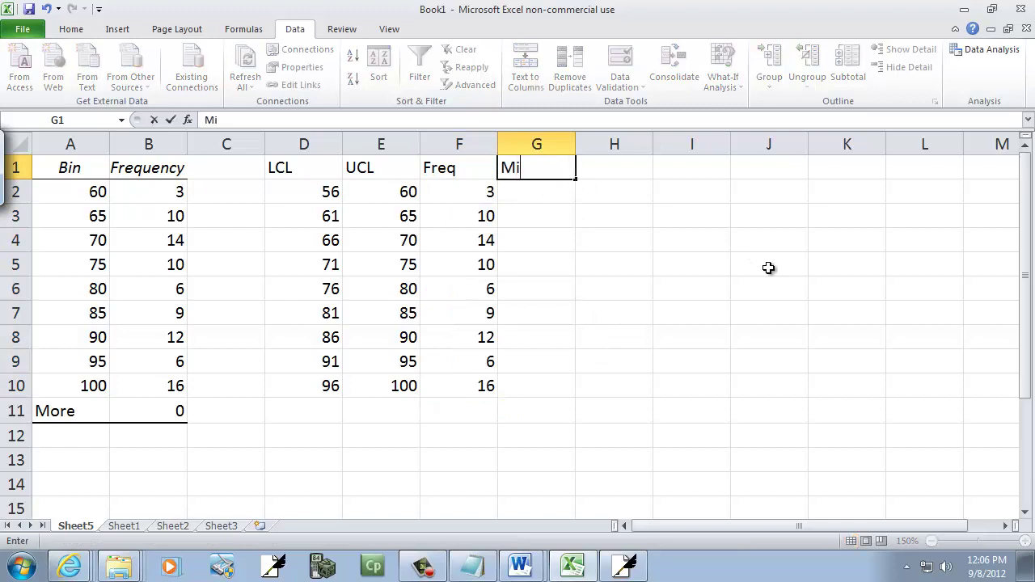
pyautogui.press('Return')
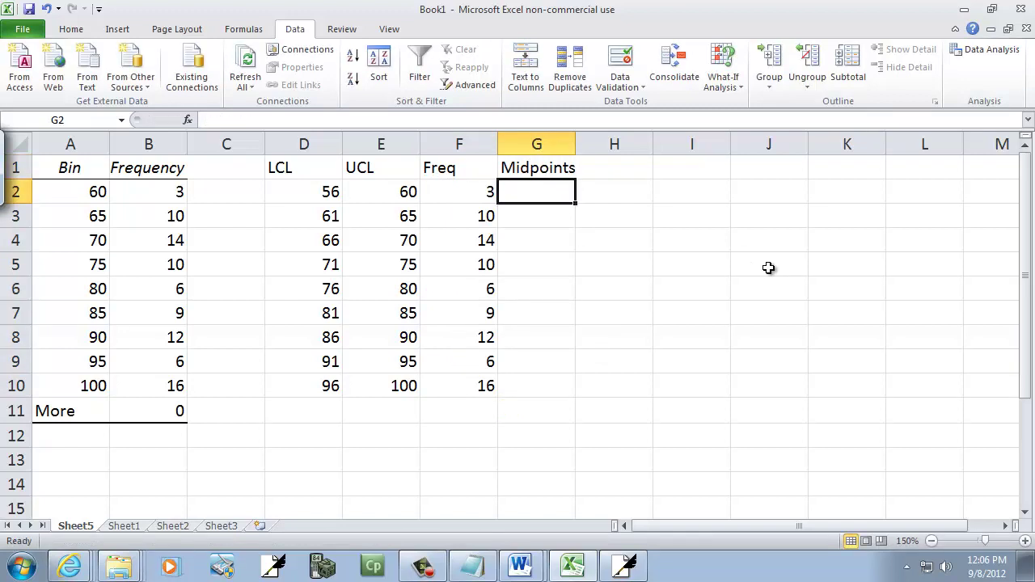
pyautogui.write('=(')
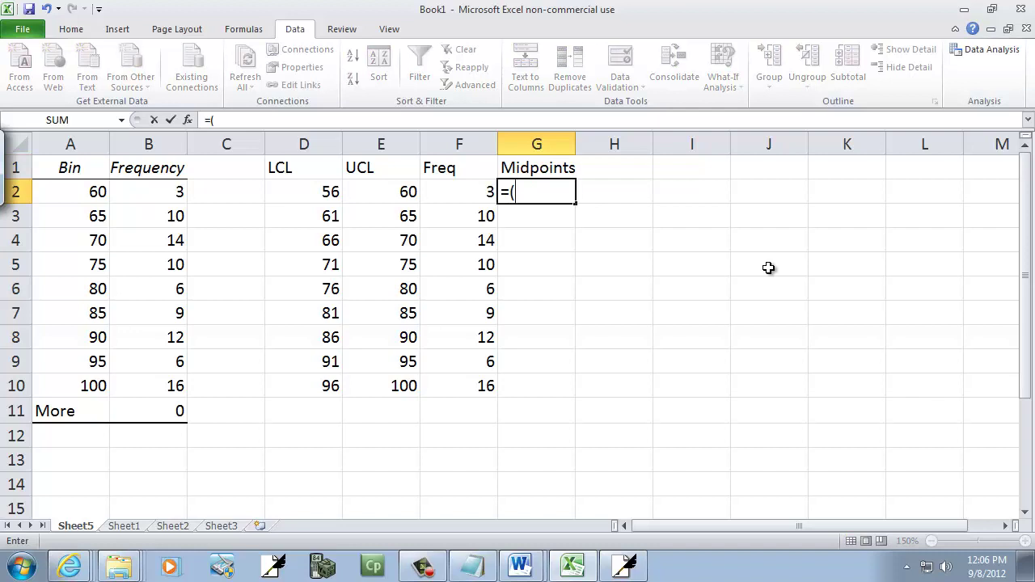
pyautogui.write('D2')
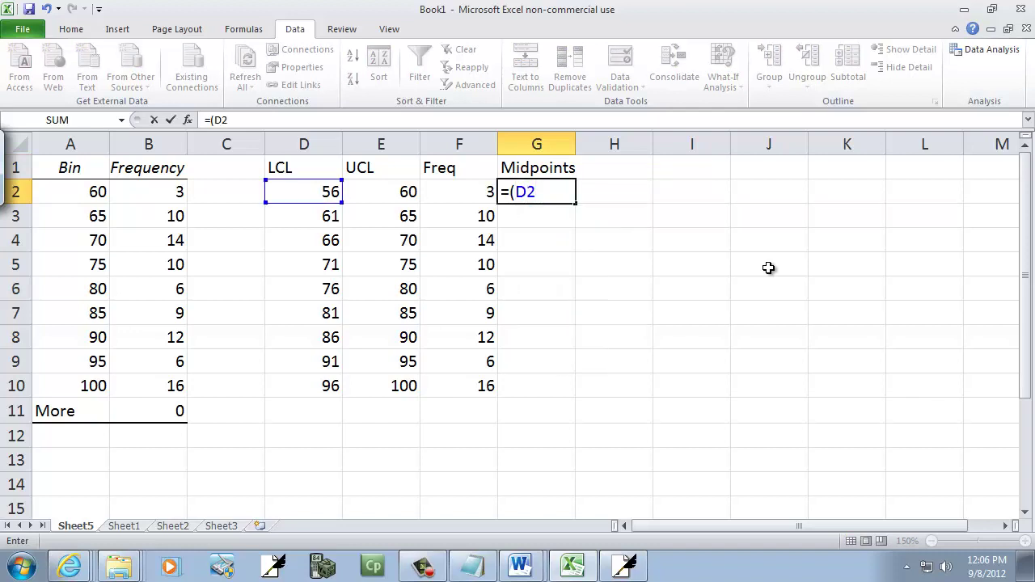
pyautogui.write('+D3')
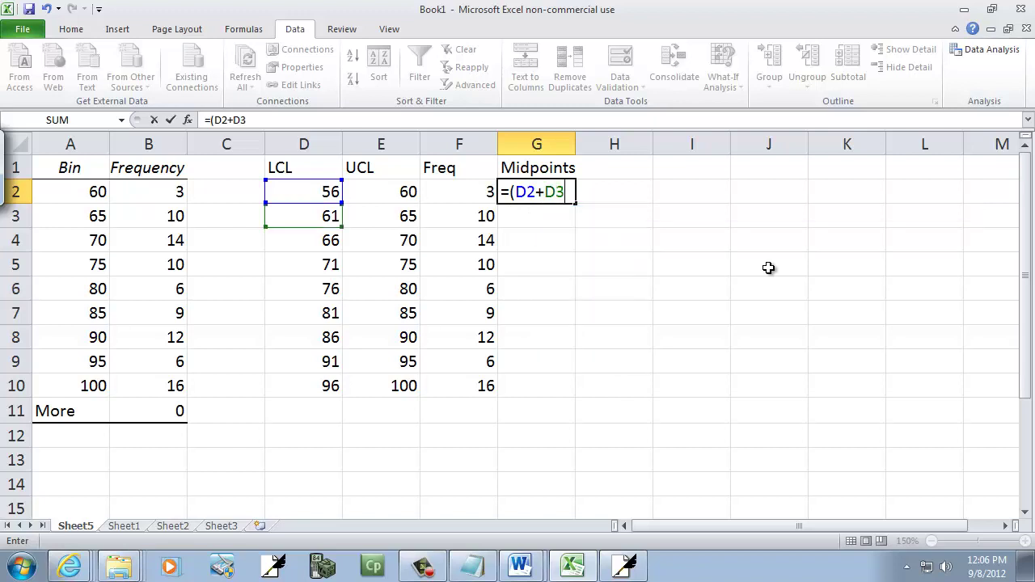
pyautogui.write(')/2')
pyautogui.press('Return')
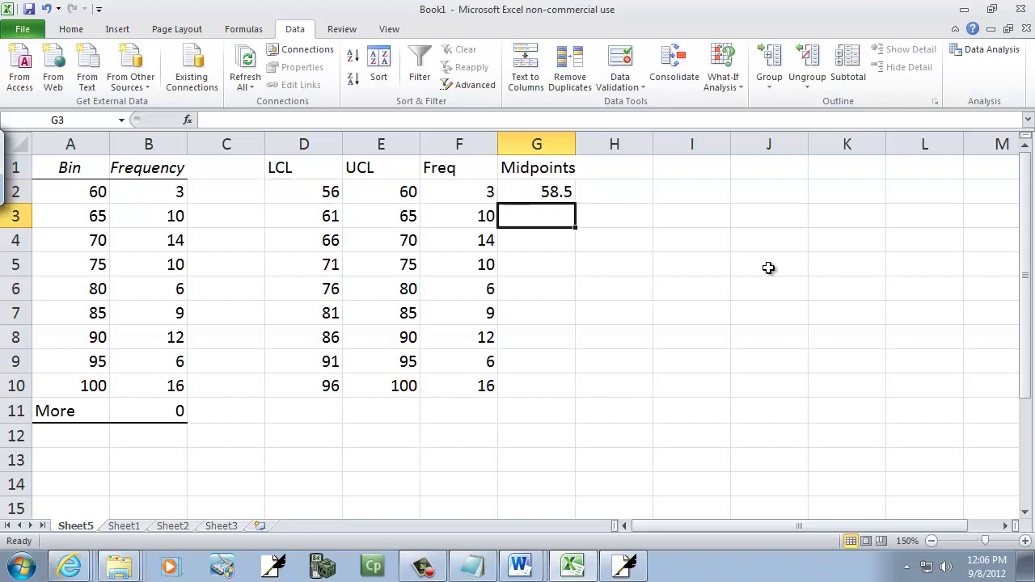
pyautogui.press('Up')
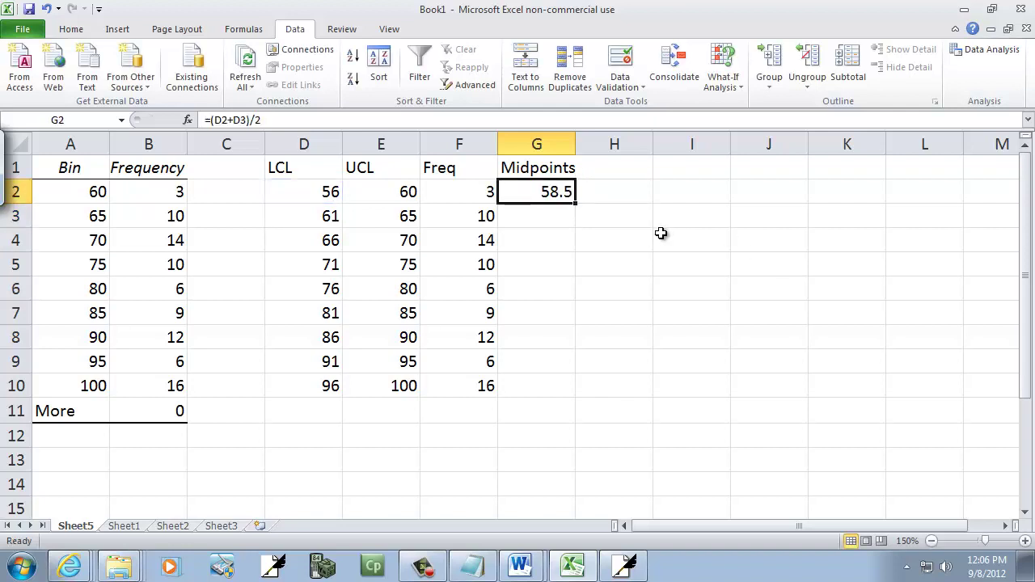
pyautogui.moveTo(575, 205); pyautogui.dragTo(558, 371)
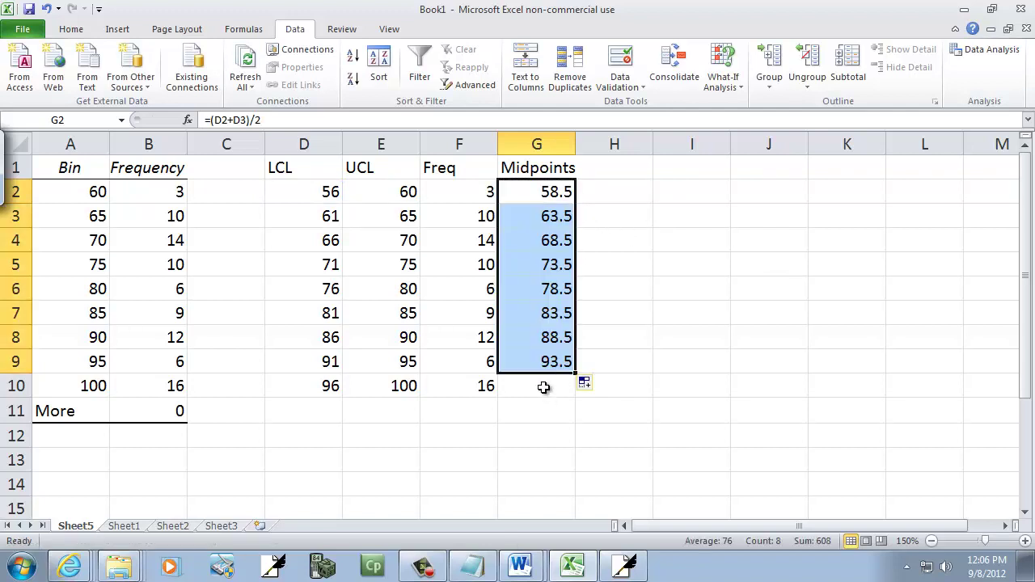
# Enter =G9+5 in G10 so the last midpoint is 98.5
pyautogui.click(328, 406)
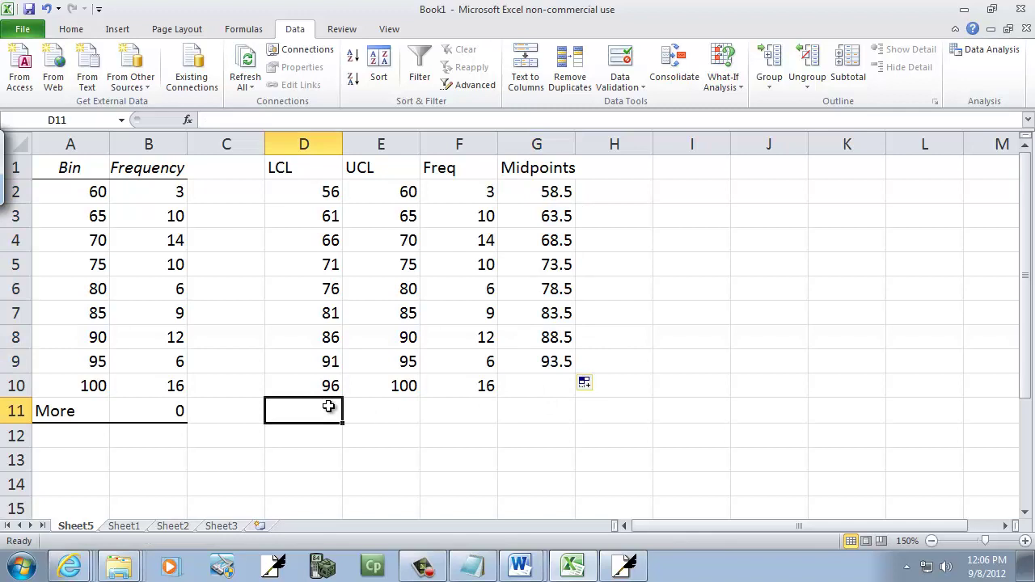
pyautogui.click(565, 382)
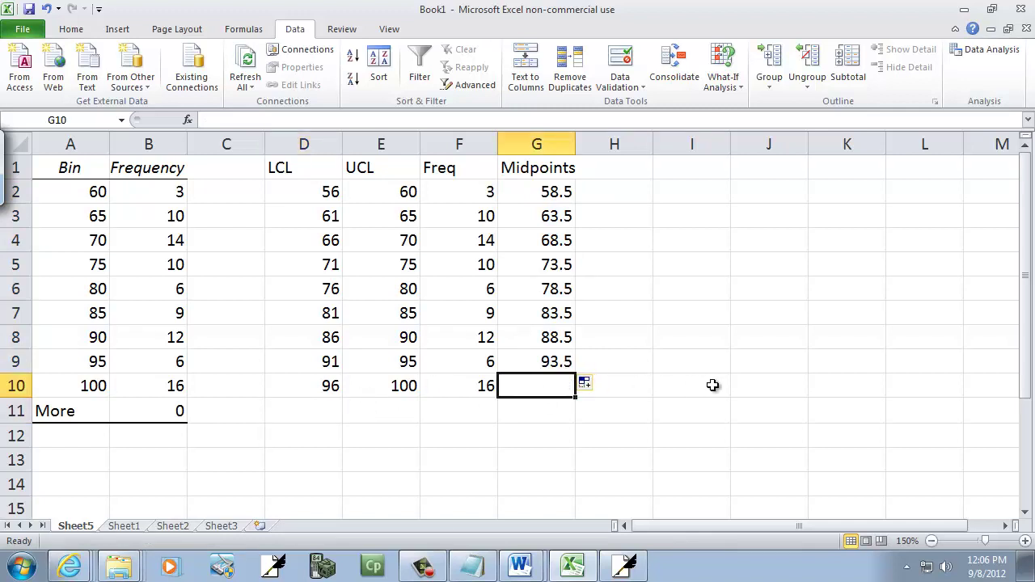
pyautogui.write('98.5')
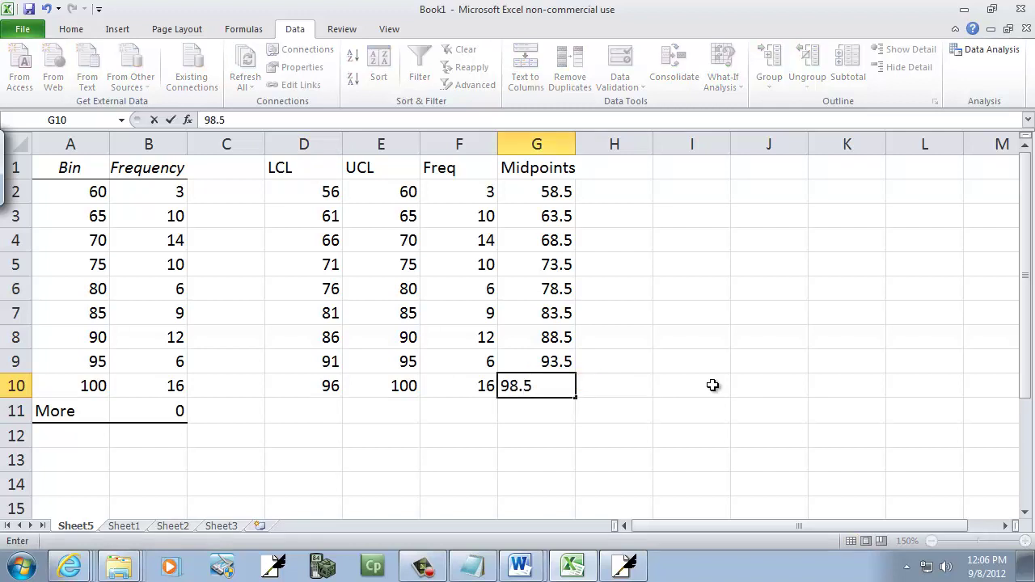
pyautogui.press('BackSpace')
pyautogui.press('BackSpace')
pyautogui.press('BackSpace')
pyautogui.press('BackSpace')
pyautogui.write('=')
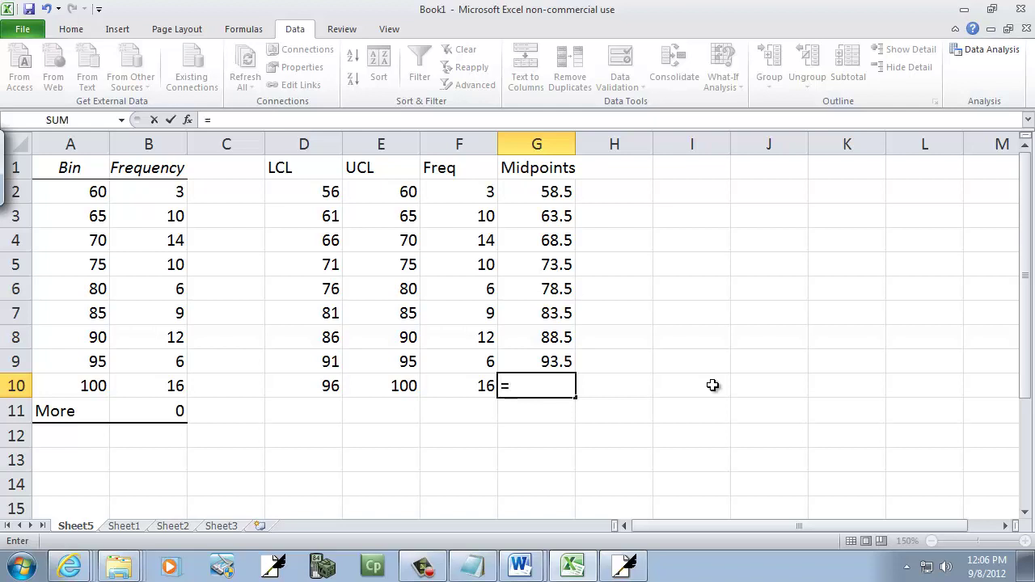
pyautogui.write('G9+5')
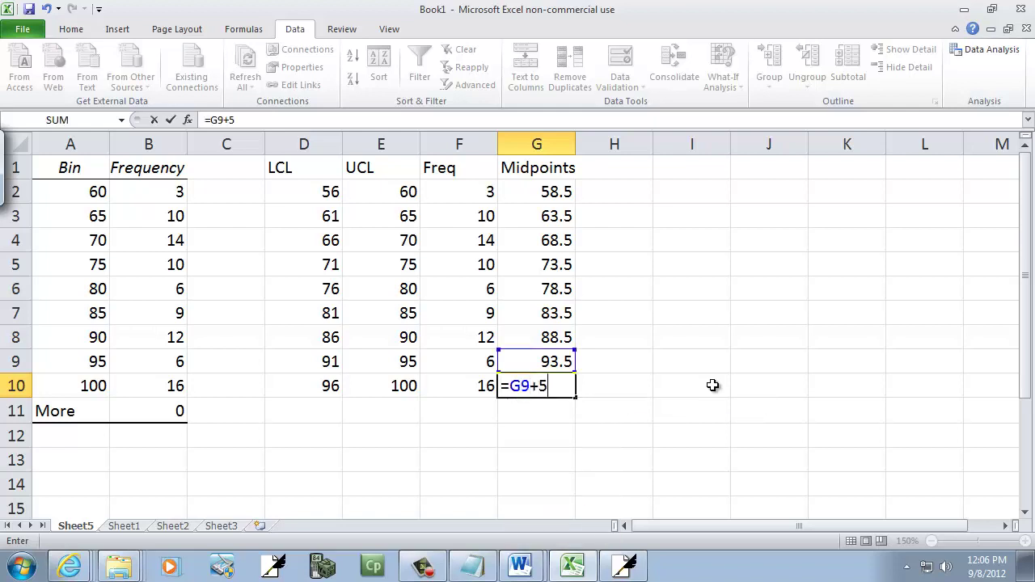
pyautogui.press('Return')
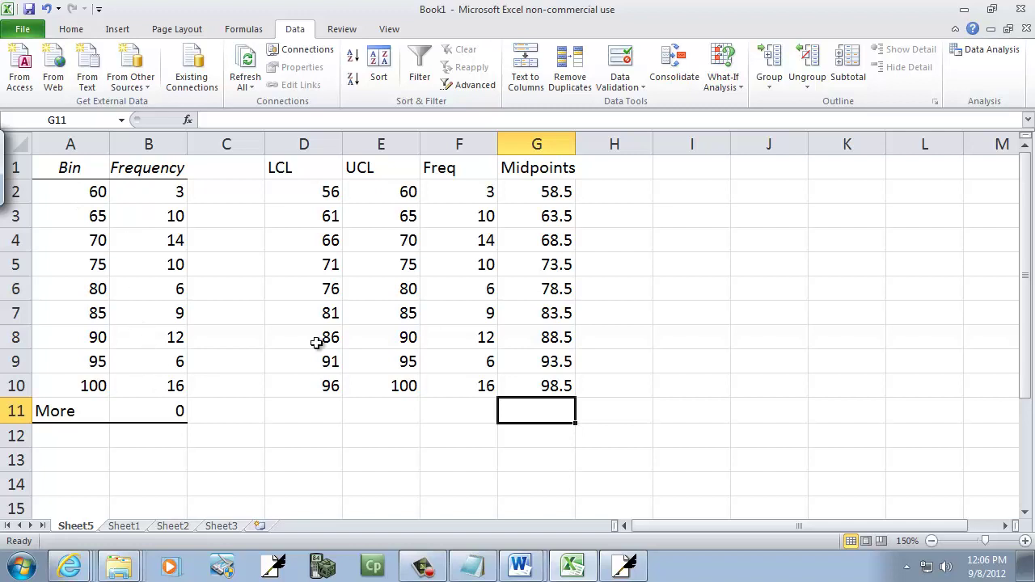
pyautogui.click(612, 161)
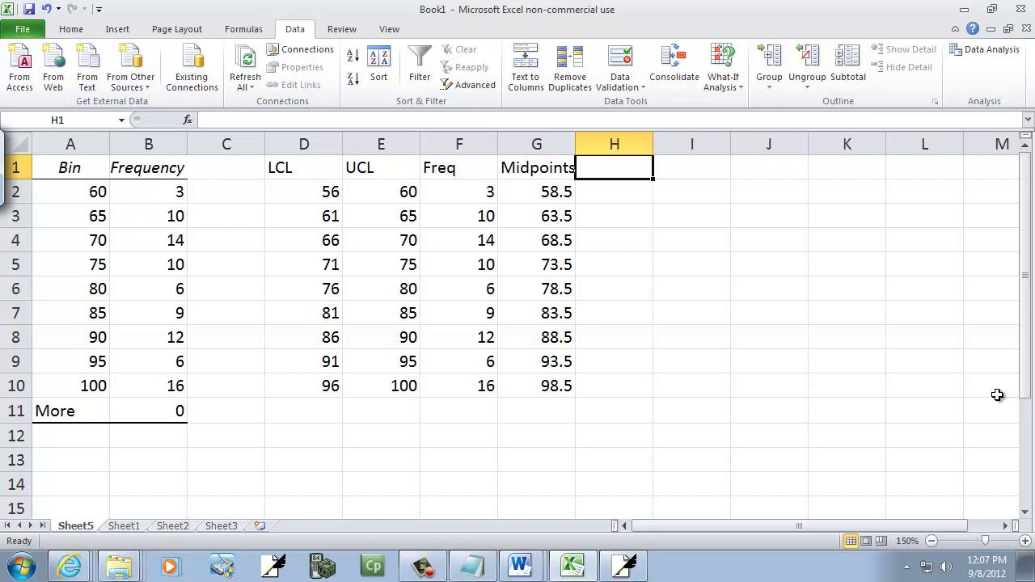
# Type the Rel Freq heading in H1 and AutoSum F2:F10 into F11 for a total of 86
pyautogui.write('R')
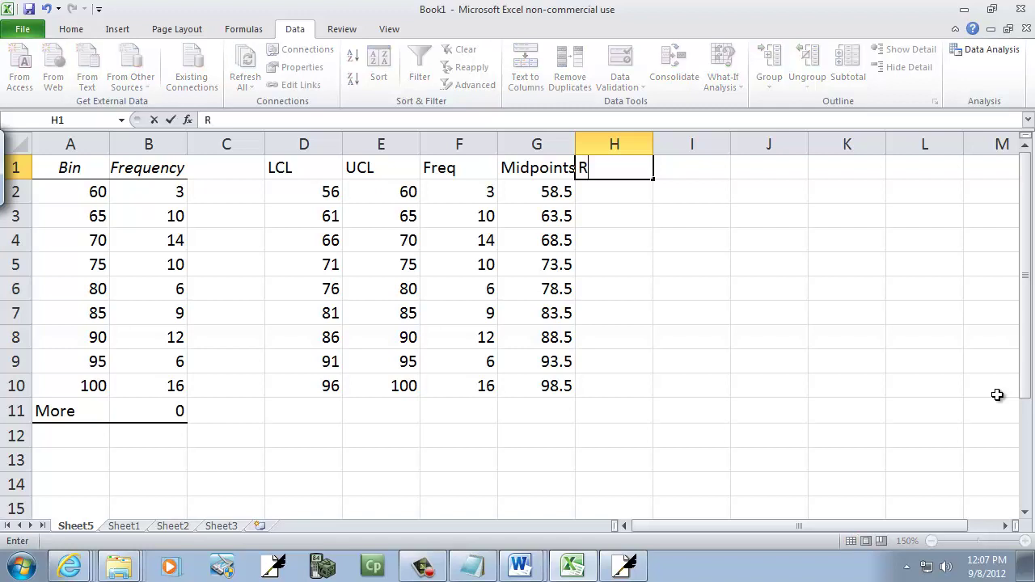
pyautogui.write('el Freq')
pyautogui.press('Return')
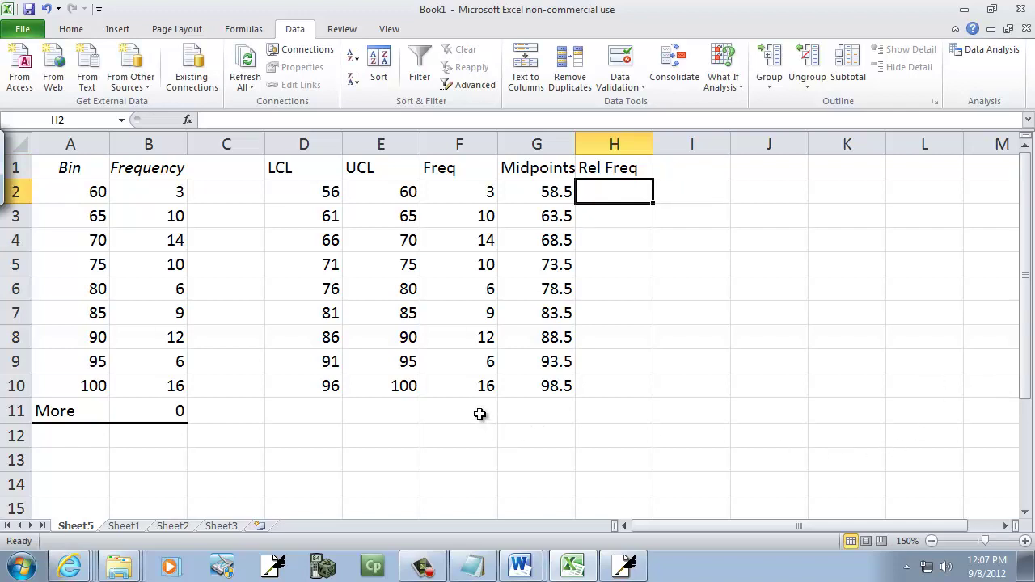
pyautogui.click(479, 413)
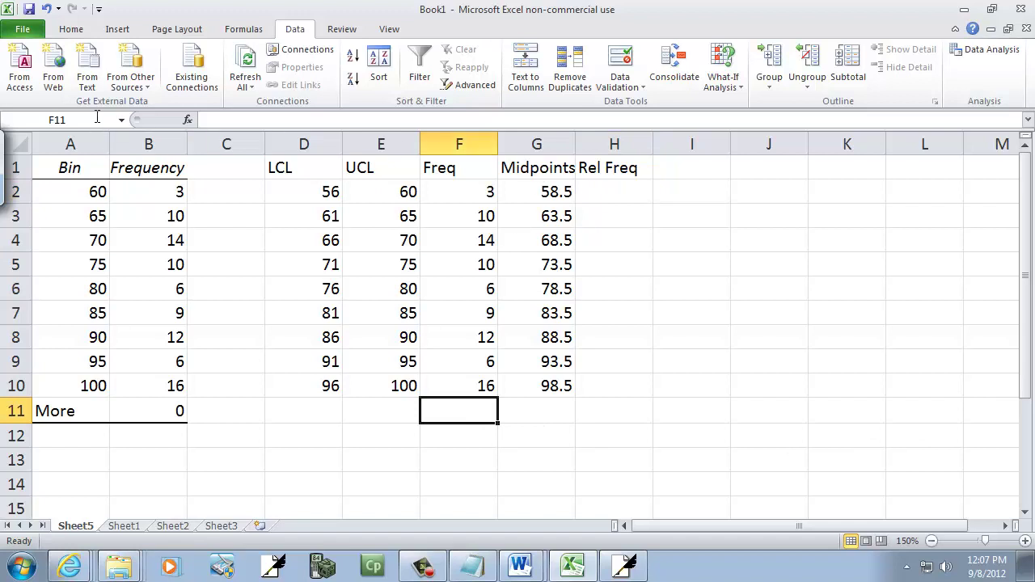
pyautogui.click(72, 29)
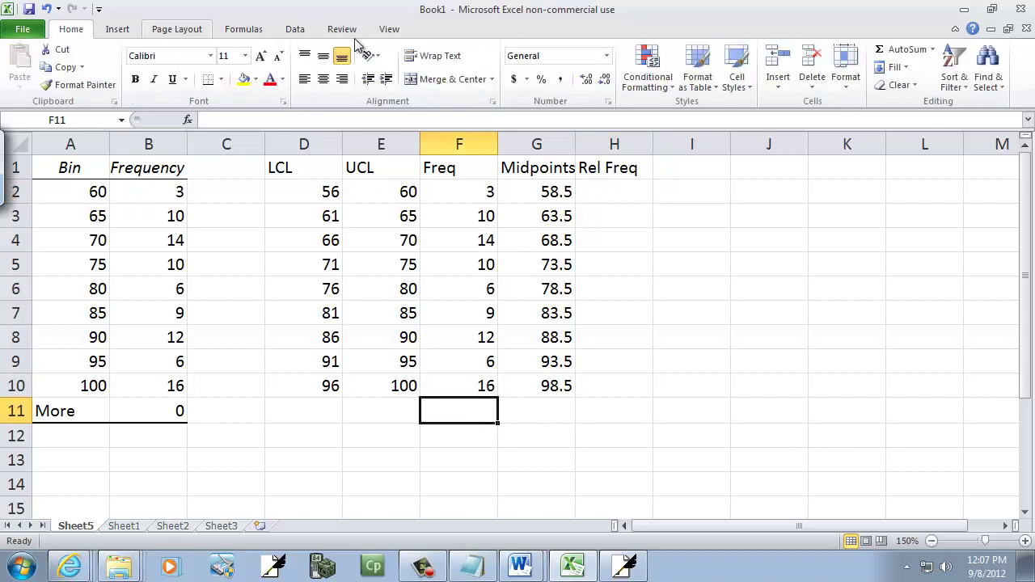
pyautogui.click(907, 50)
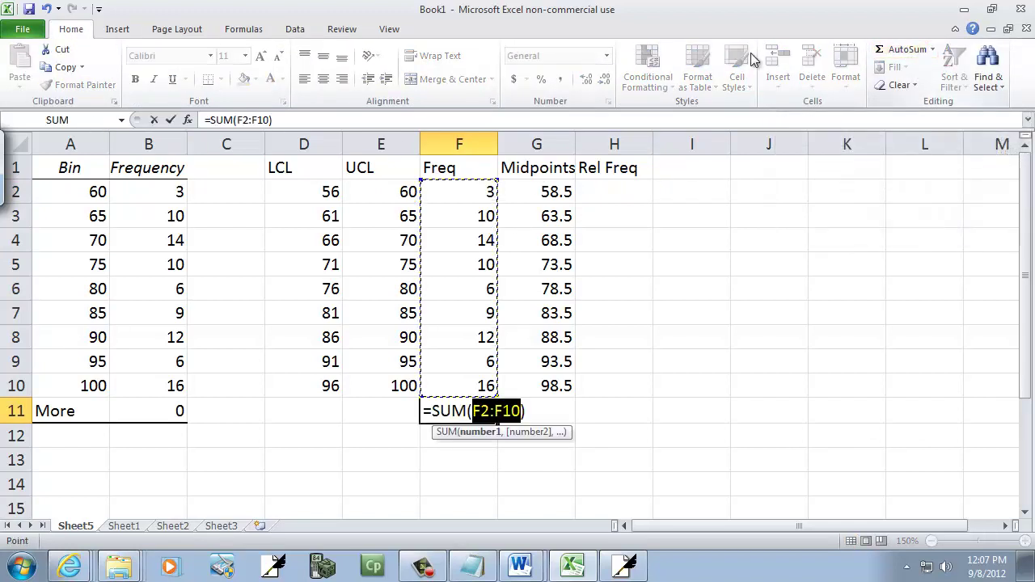
pyautogui.click(172, 120)
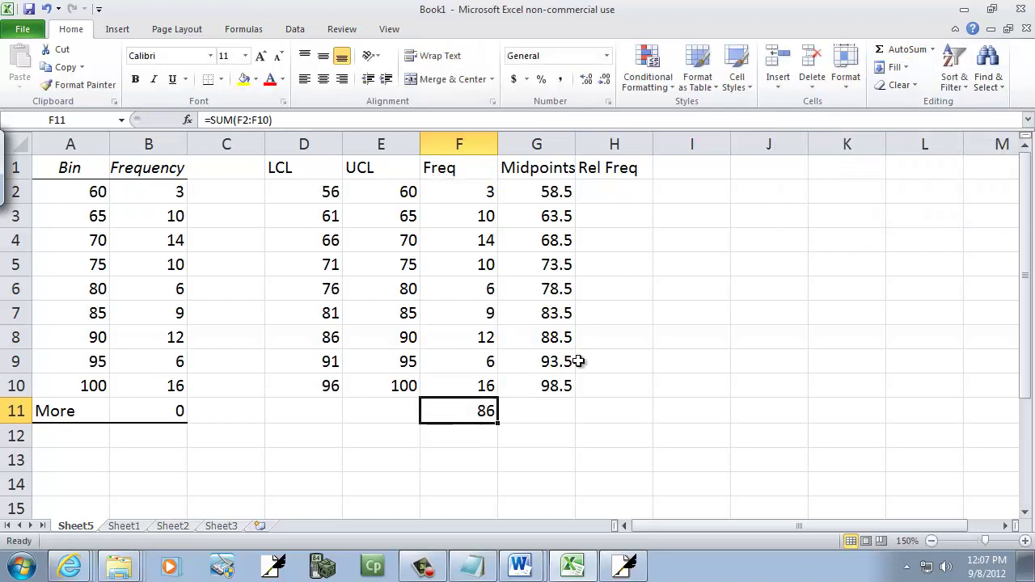
# Fill H2:H10 with =F2/$F$11*100 percentages and begin the Cumul. Rel Freq. heading in I1
pyautogui.click(622, 192)
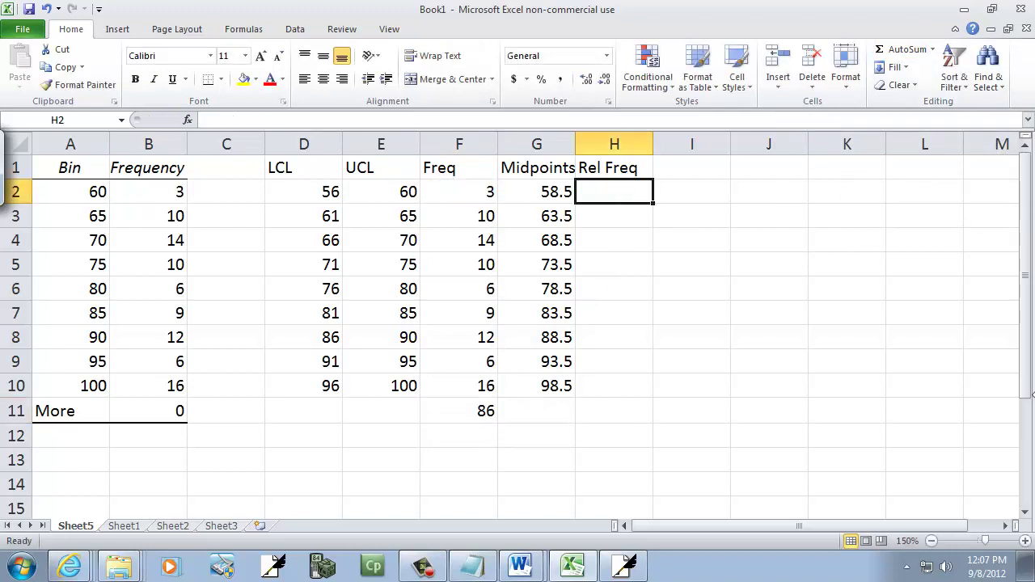
pyautogui.write('=F2')
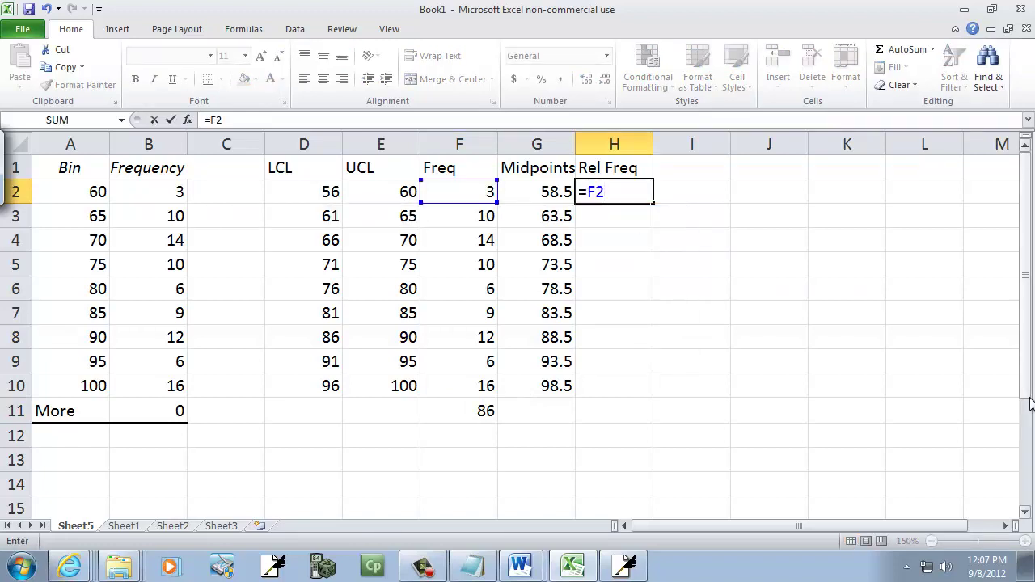
pyautogui.write('/$F$11')
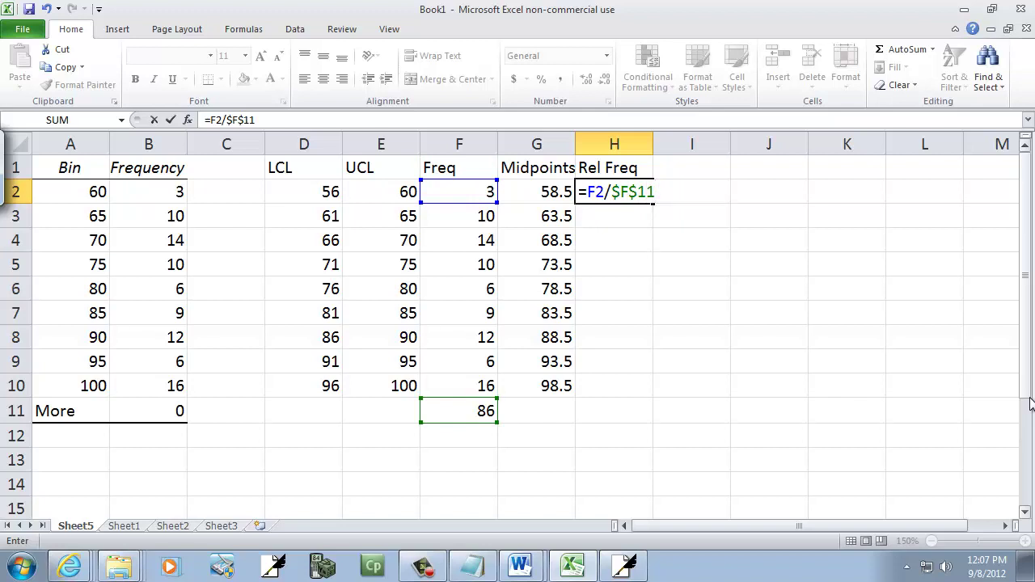
pyautogui.write('*100')
pyautogui.press('Return')
pyautogui.press('Up')
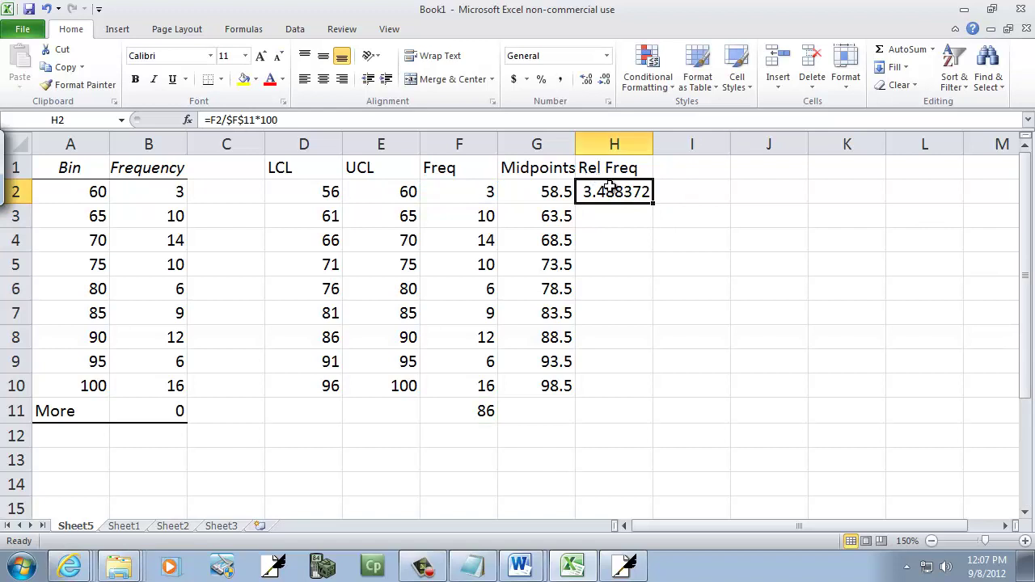
pyautogui.moveTo(650, 209); pyautogui.dragTo(651, 397)
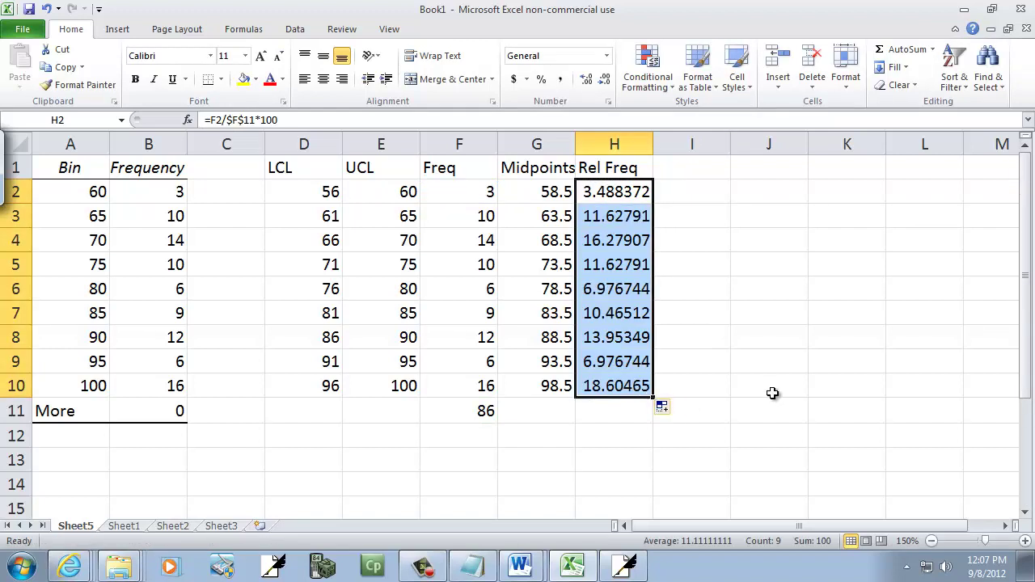
pyautogui.click(711, 168)
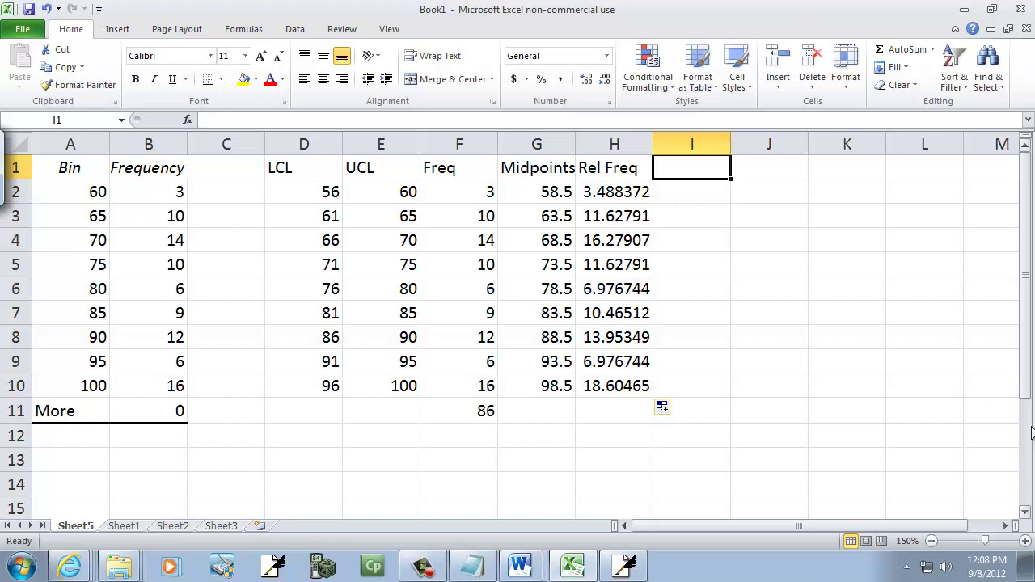
pyautogui.write('Cum')
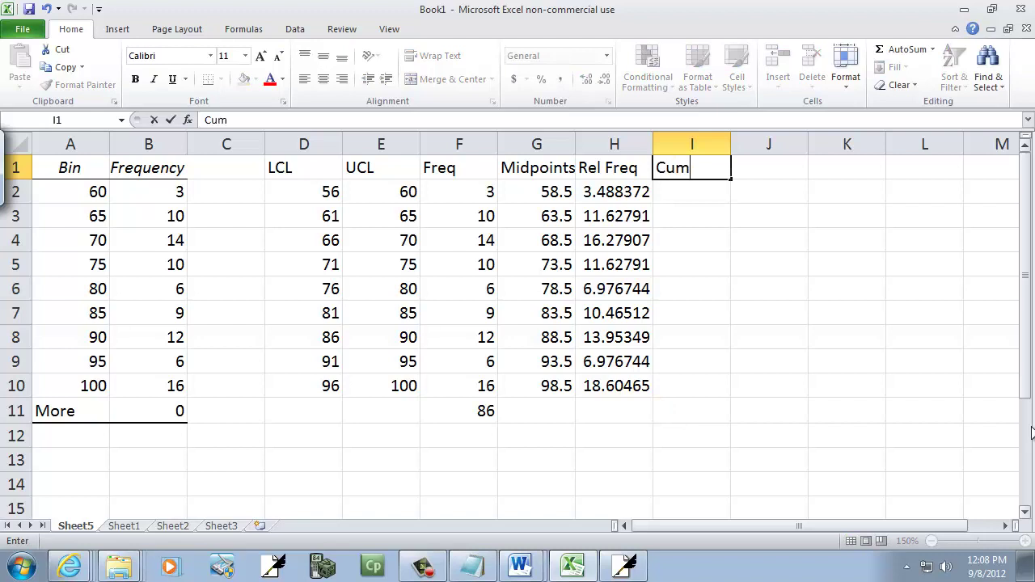
pyautogui.write('ul. Rel Freq.')
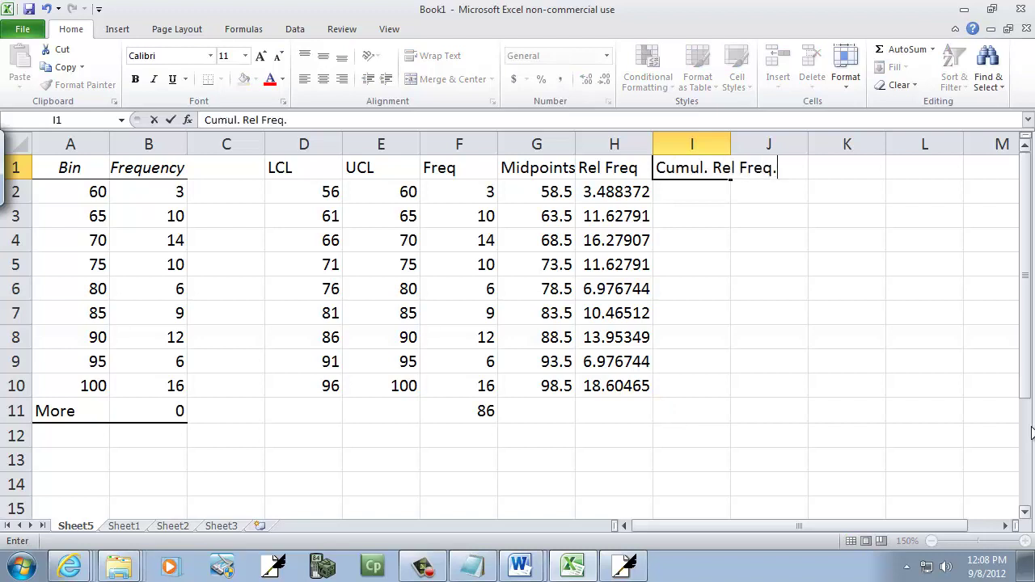
# Finish the Cumul. Rel Freq. heading and enter =H2, =H3+H2, =H4+H3+H2, =H5+H4+H3+H2 in I2:I5
pyautogui.press('Return')
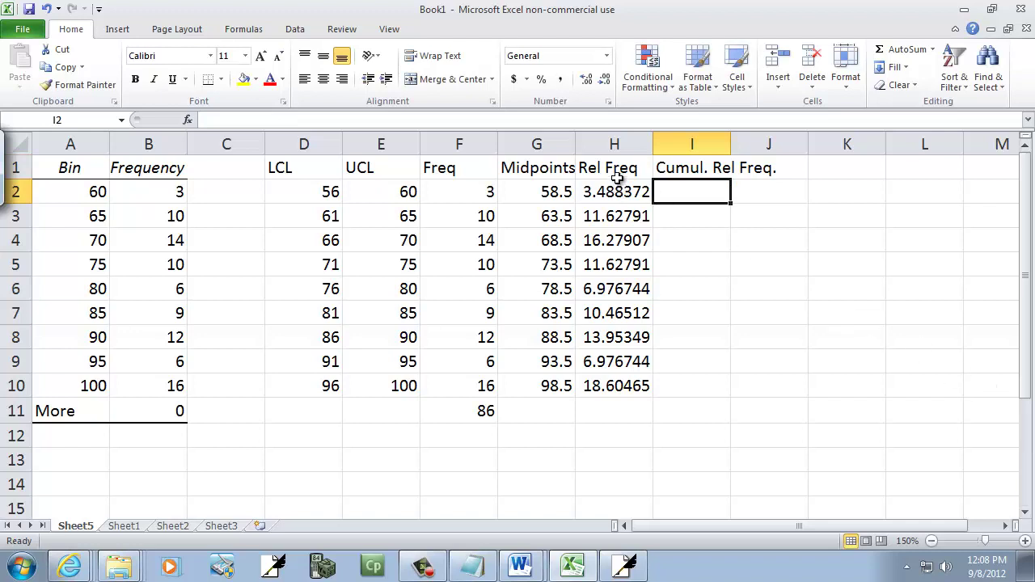
pyautogui.write('=')
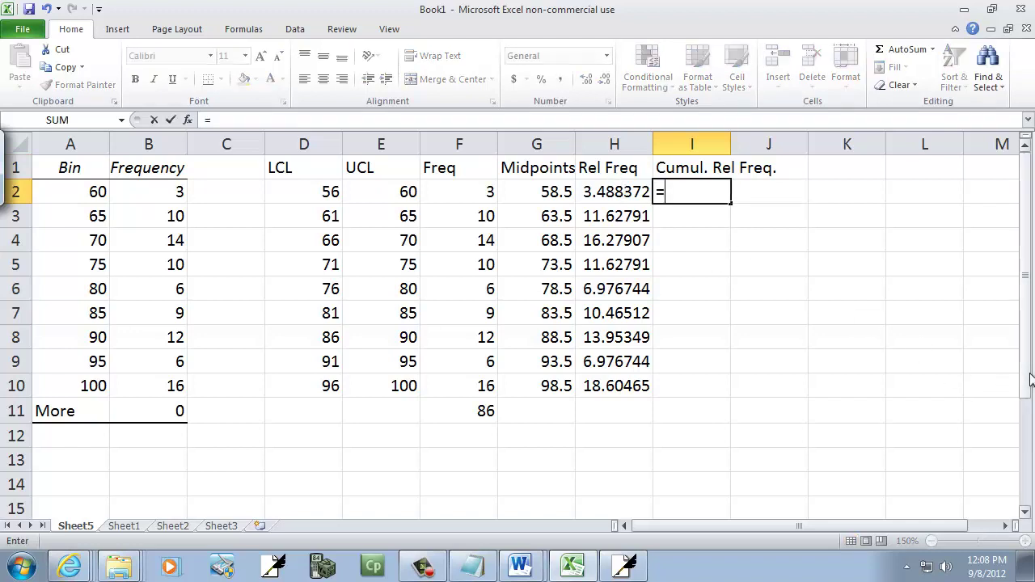
pyautogui.write('H2')
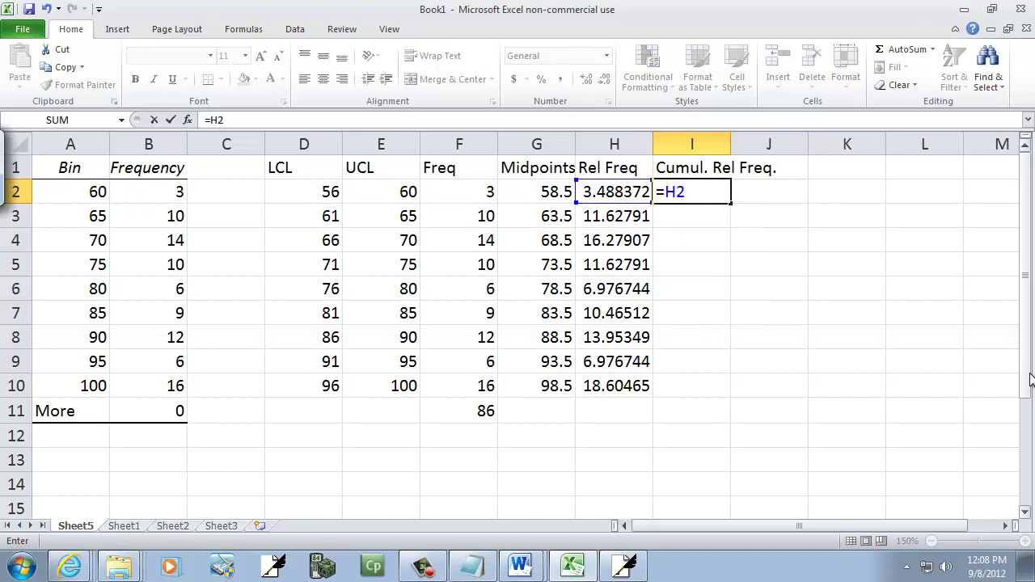
pyautogui.press('Return')
pyautogui.write('=H')
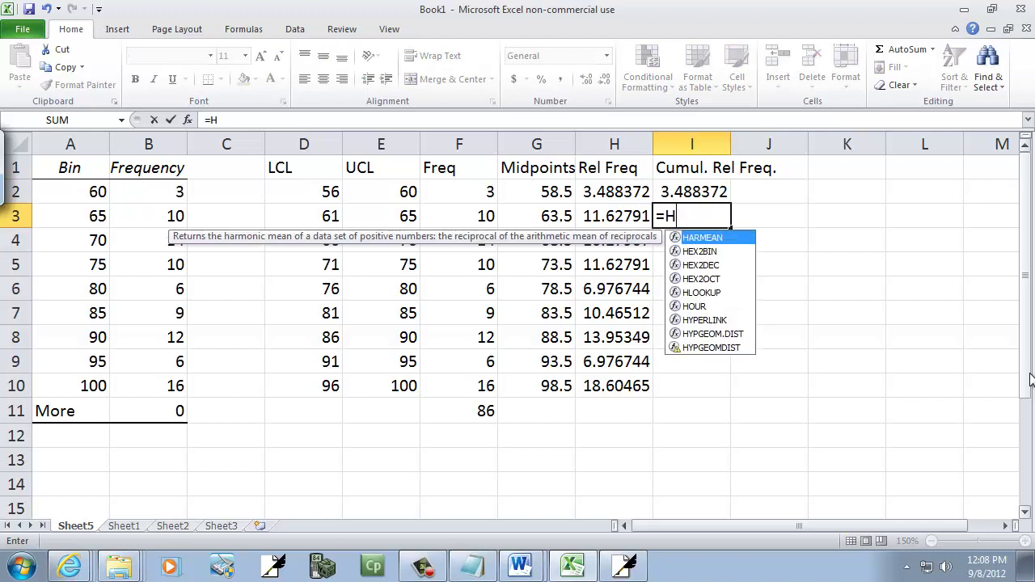
pyautogui.write('3+H@')
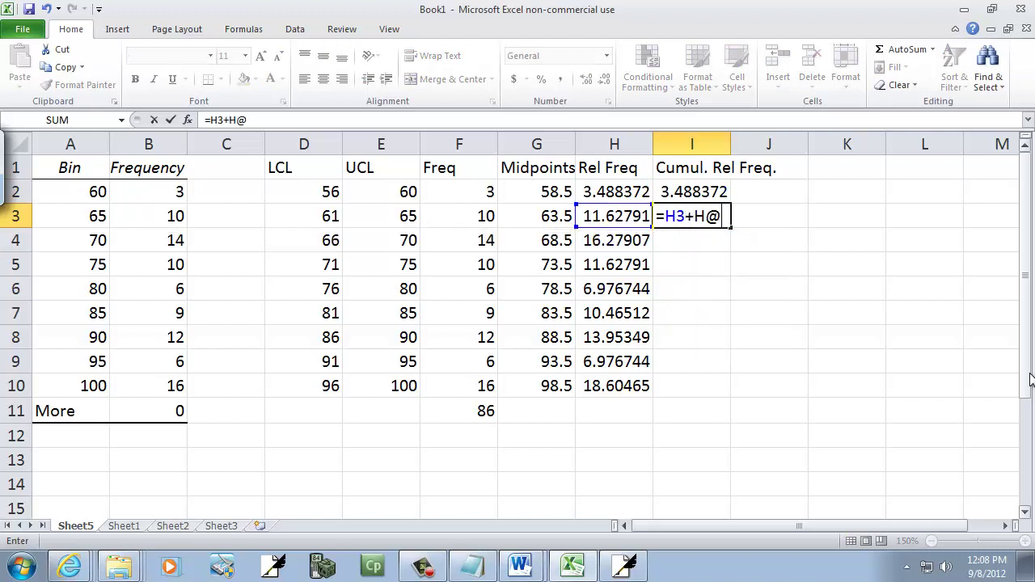
pyautogui.press('BackSpace')
pyautogui.write('2')
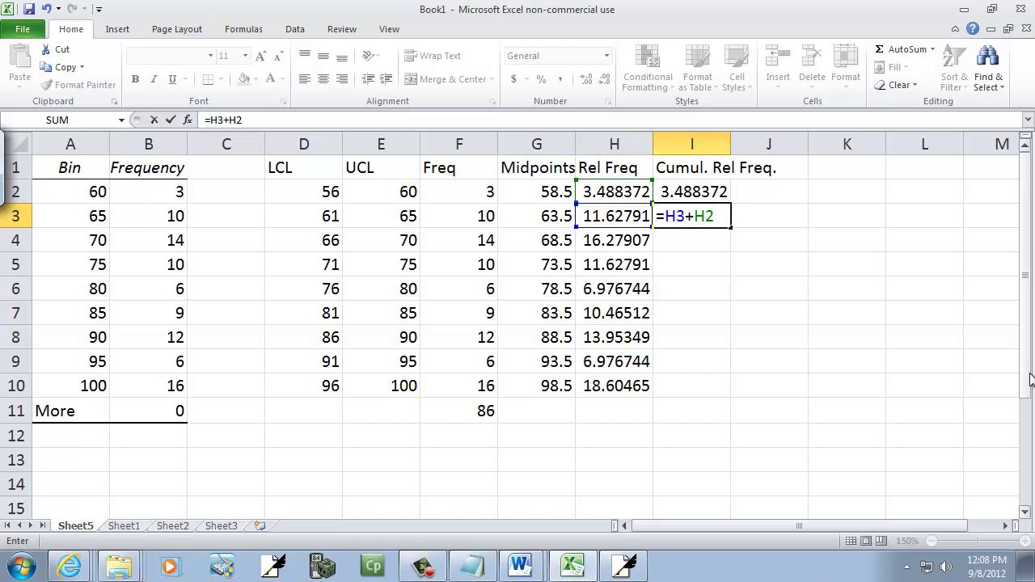
pyautogui.press('Return')
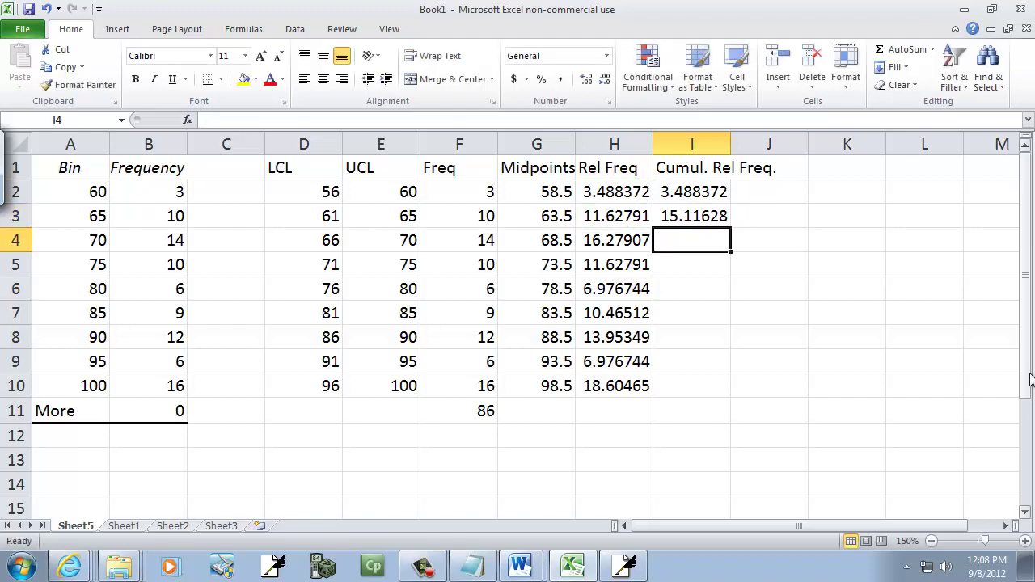
pyautogui.write('=H4')
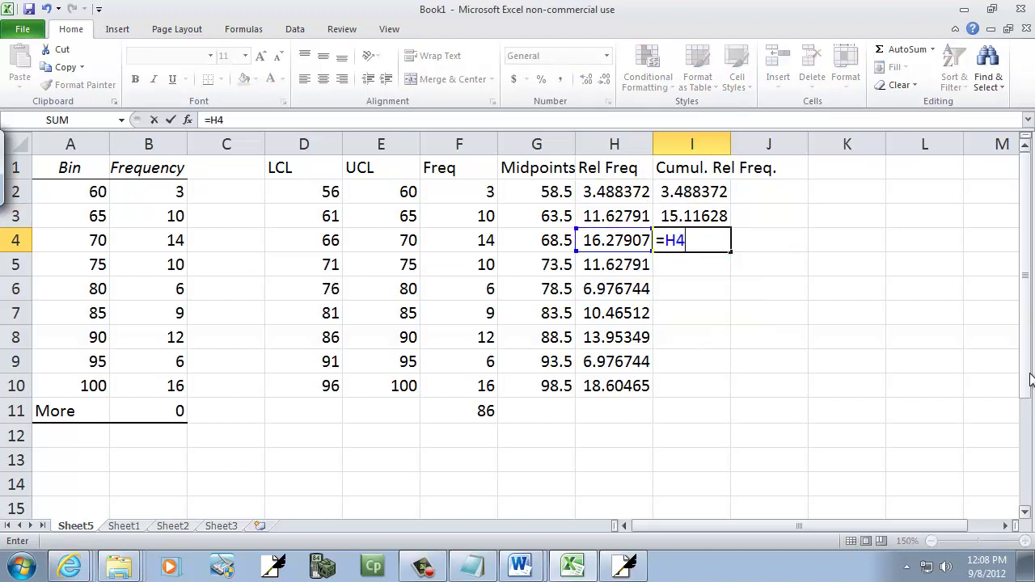
pyautogui.write('+H3+H2')
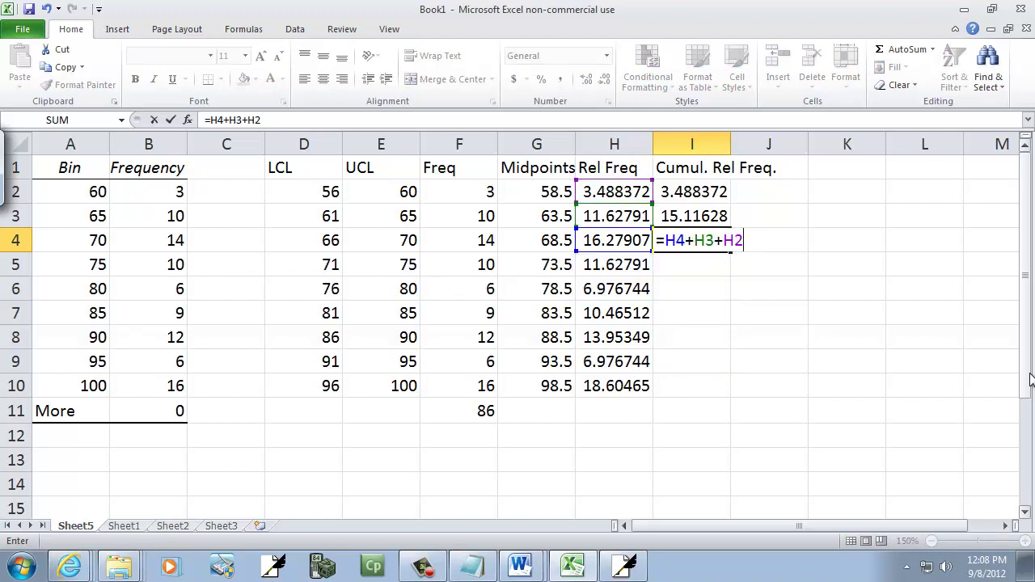
pyautogui.press('Return')
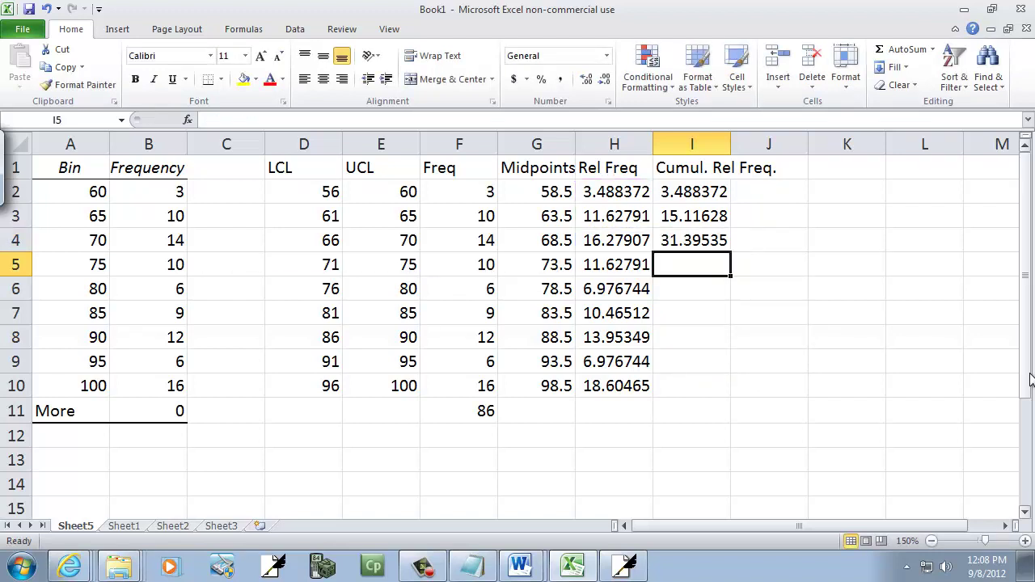
pyautogui.write('=H5+H4+')
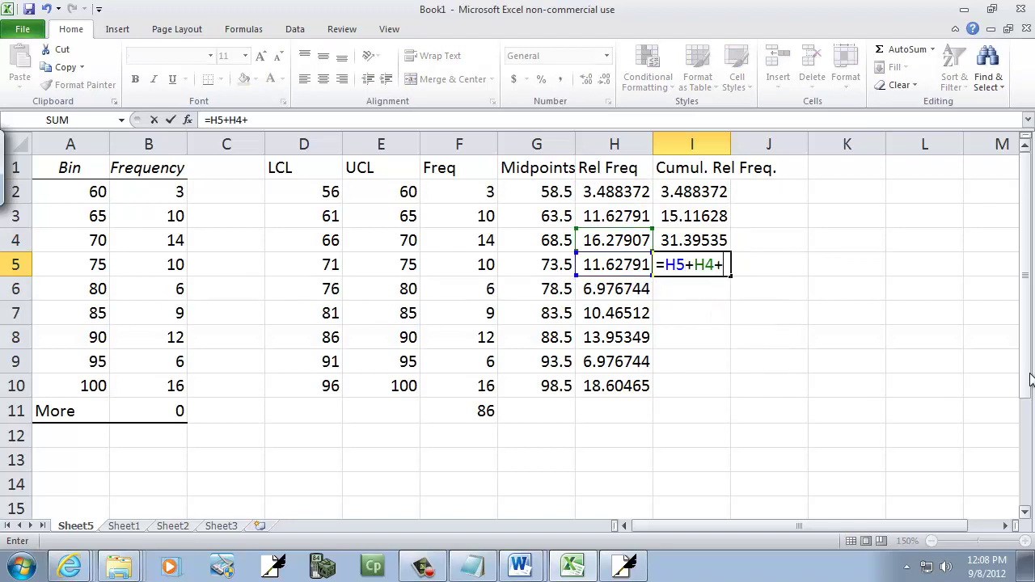
pyautogui.write('H3+H2')
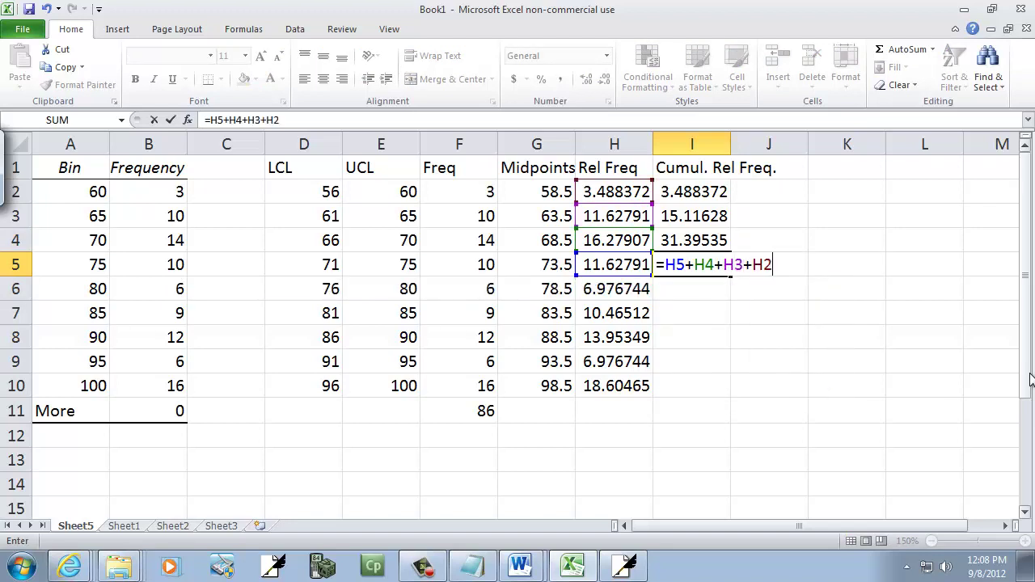
pyautogui.press('Return')
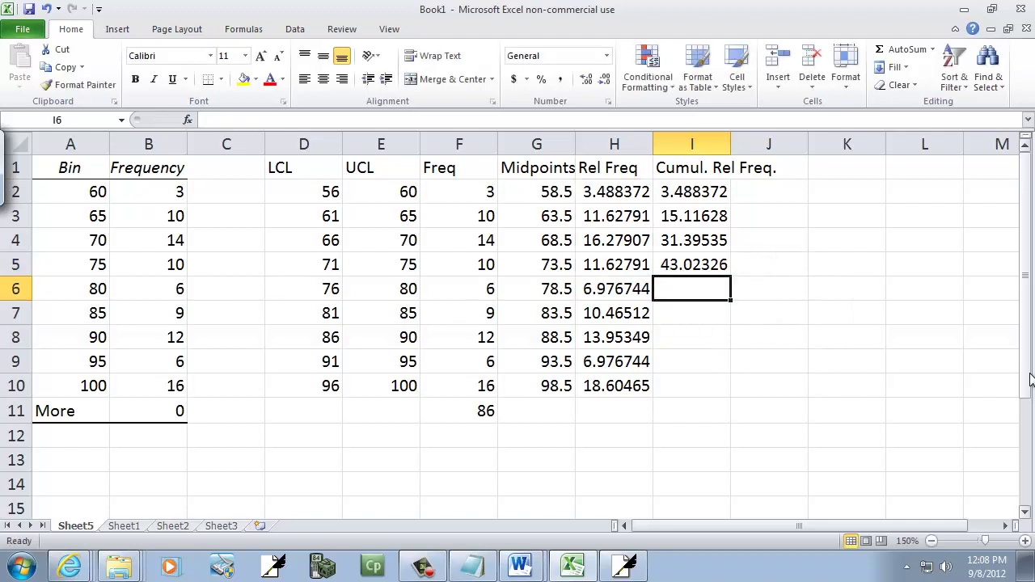
# Enter SUM running totals in I6:I9, giving 50, 60.46512, 74.4186 and 81.39535
pyautogui.write('=')
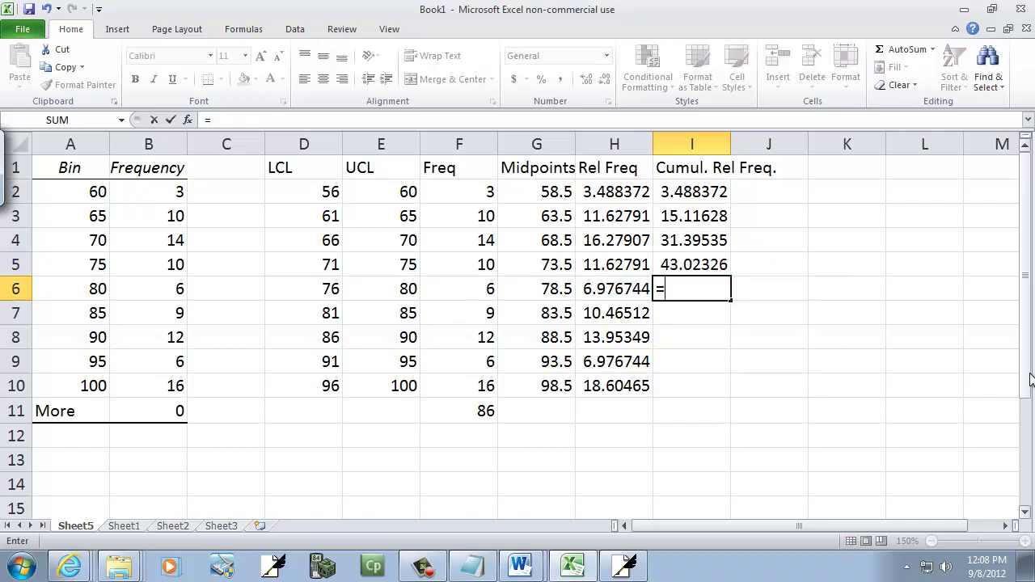
pyautogui.write('SUM')
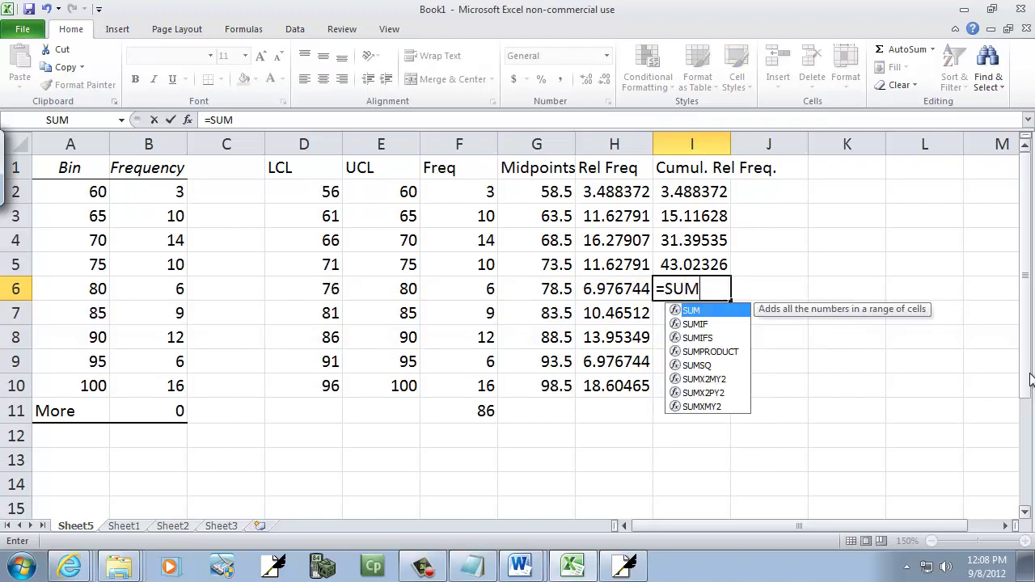
pyautogui.write('(')
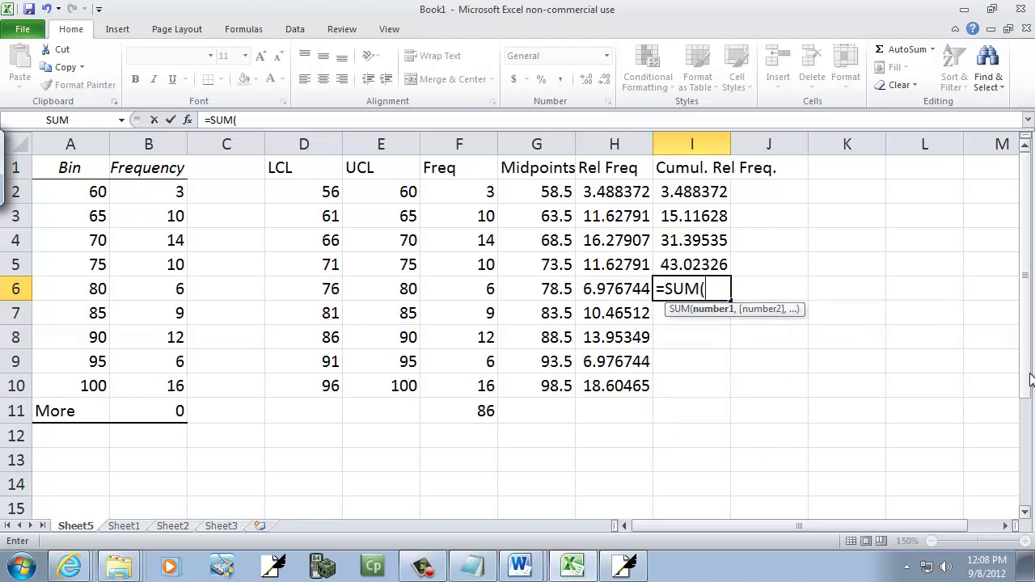
pyautogui.write('H')
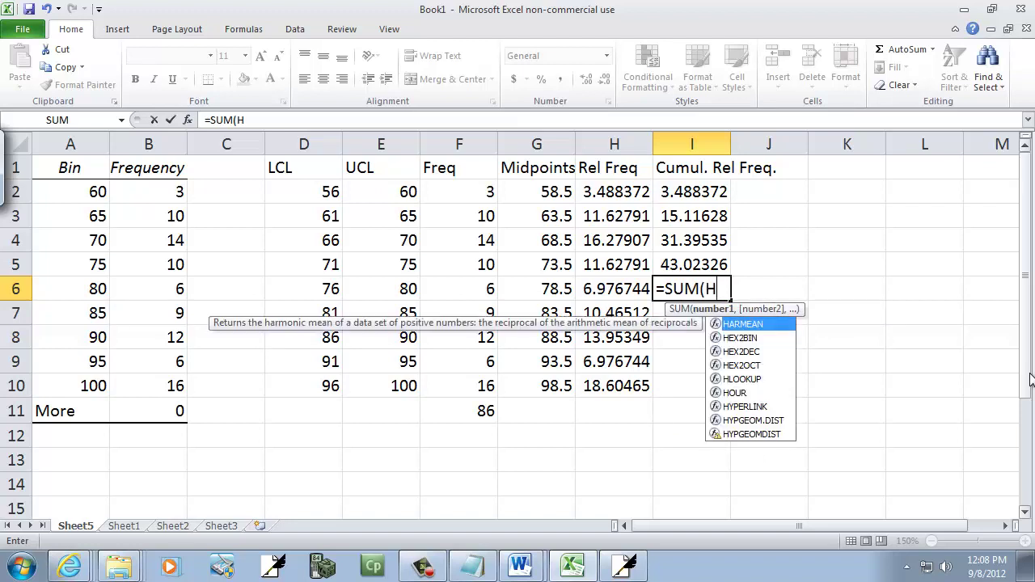
pyautogui.write('6:')
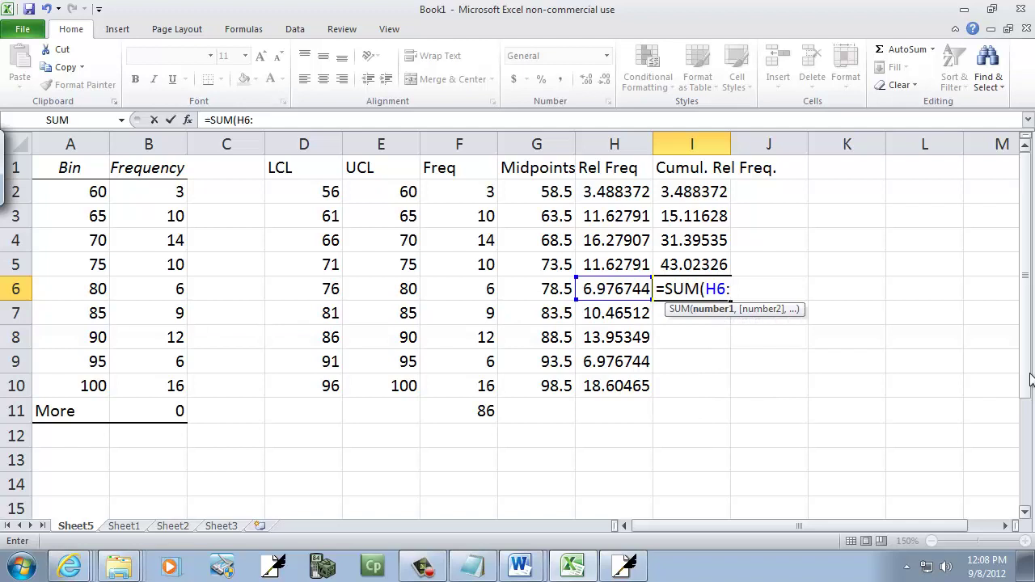
pyautogui.write('H2)')
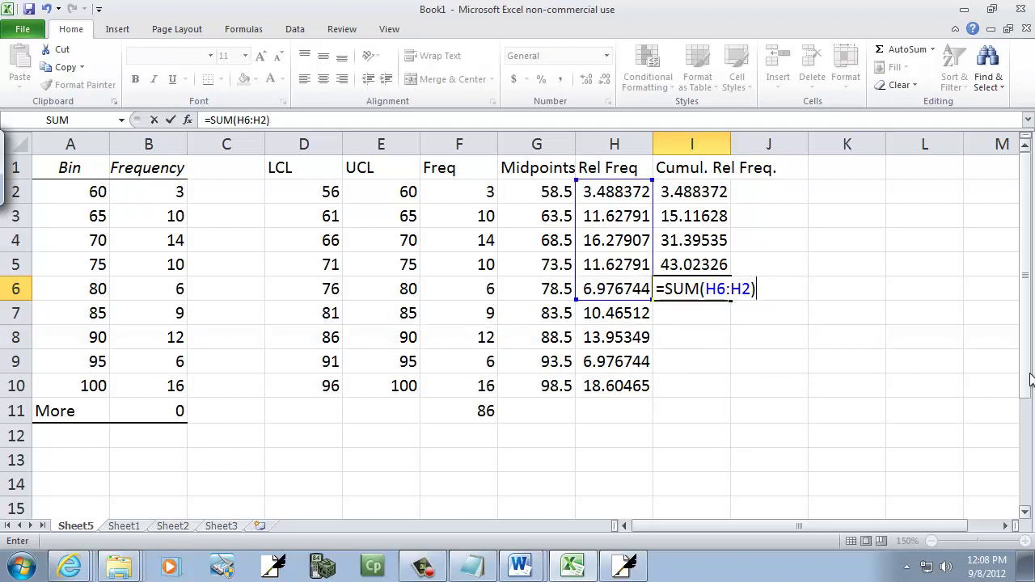
pyautogui.press('Return')
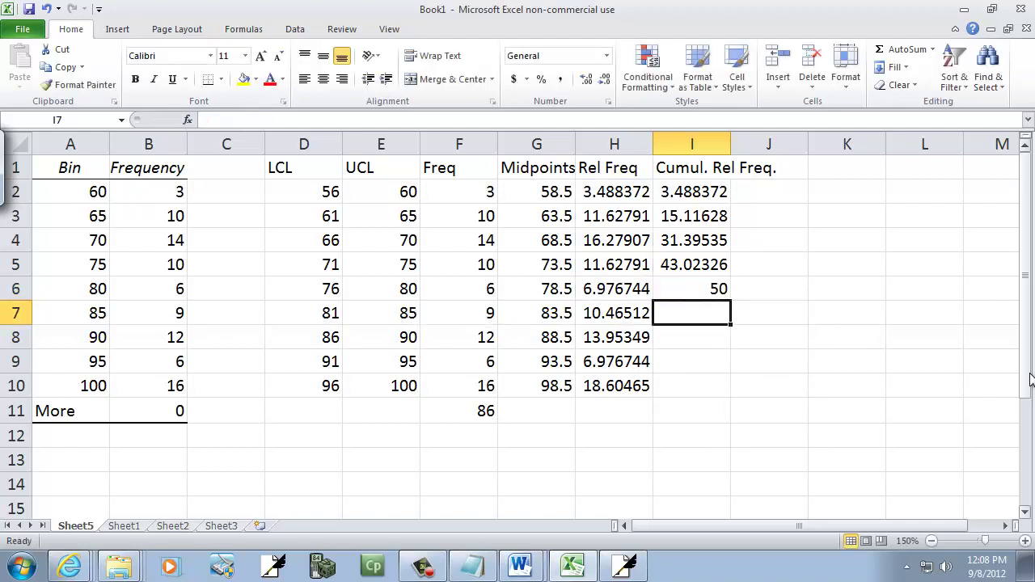
pyautogui.write('=')
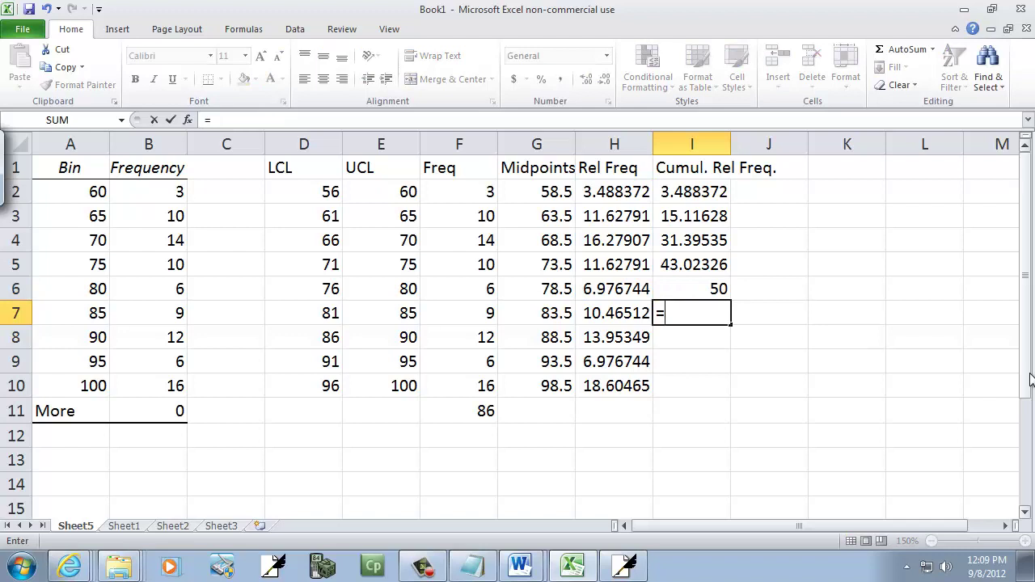
pyautogui.write('sum(')
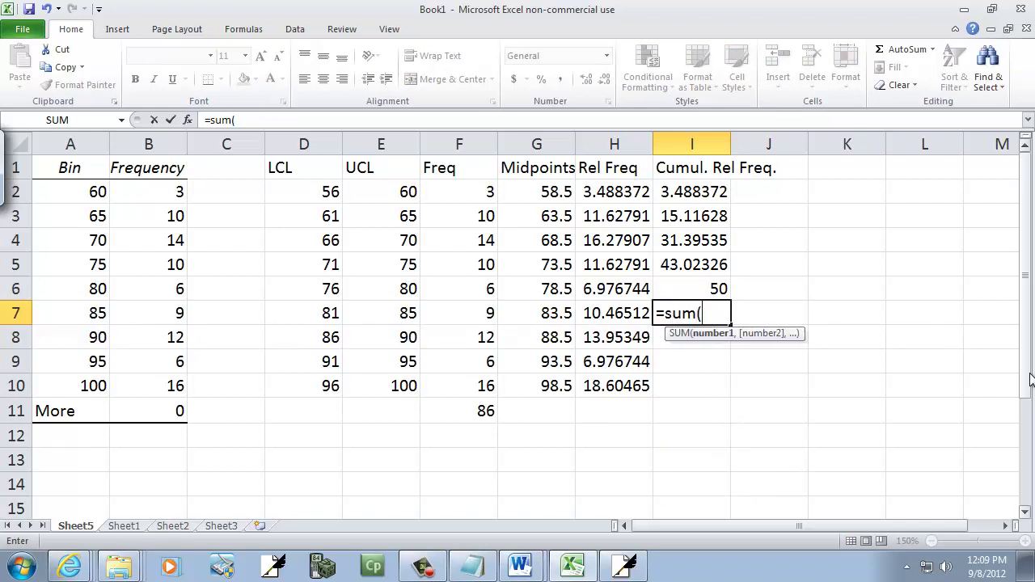
pyautogui.write('H2:H7)')
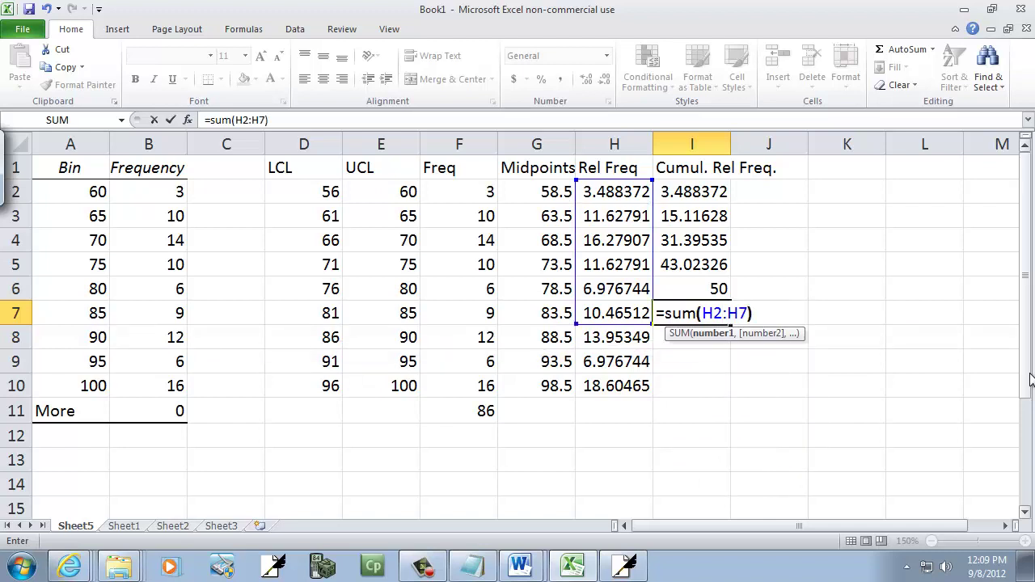
pyautogui.press('Return')
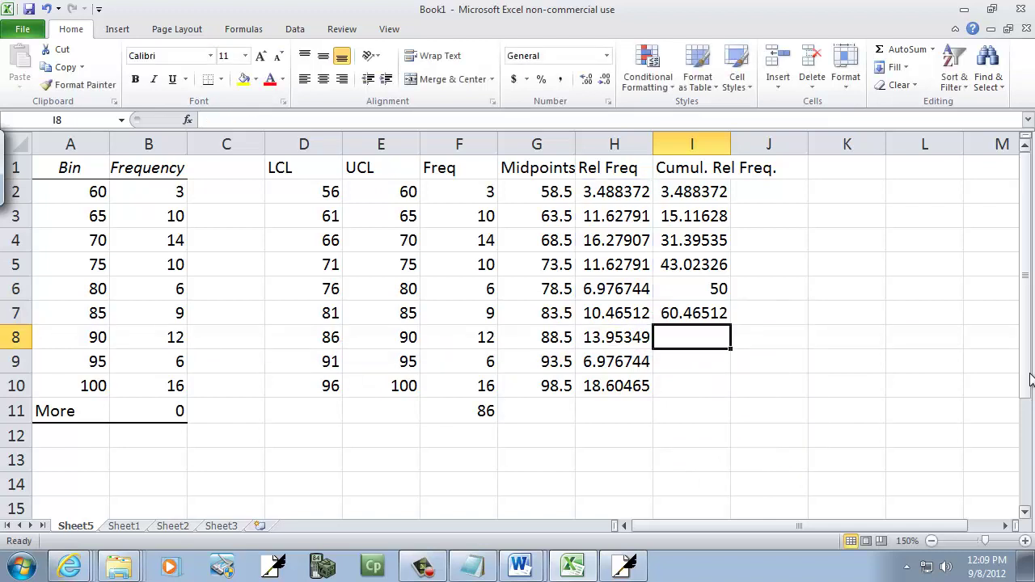
pyautogui.write('=sum(H')
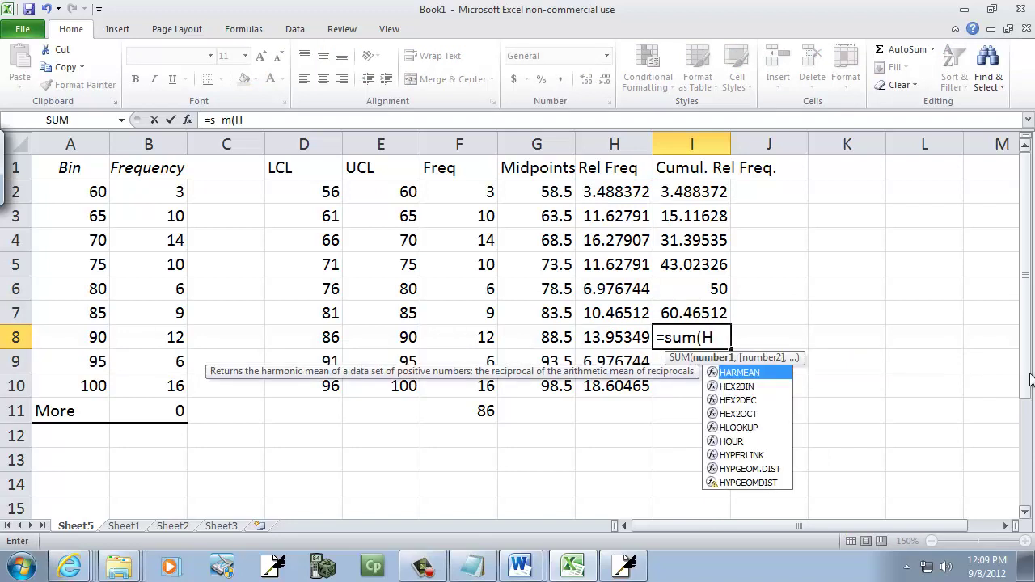
pyautogui.write('8:H2)')
pyautogui.press('Return')
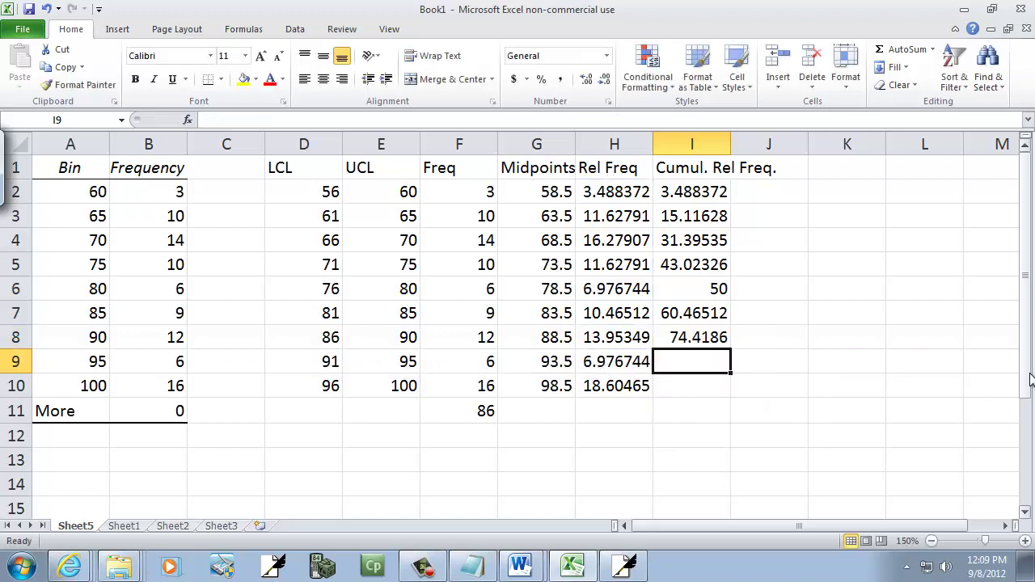
pyautogui.write('="')
pyautogui.press('BackSpace')
pyautogui.write('sum(H9:H2)')
pyautogui.press('Return')
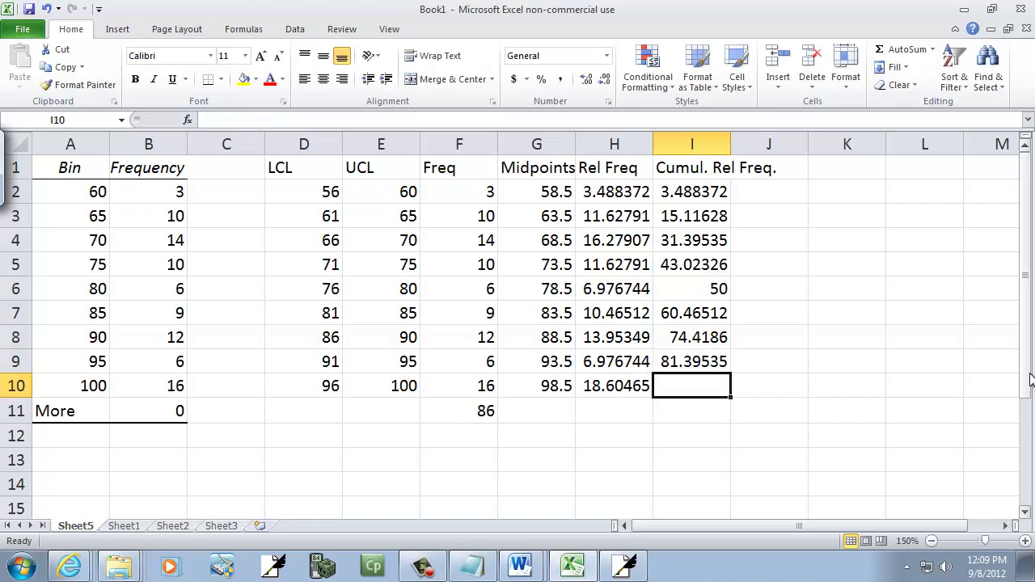
# Enter =H10+H9+…+H2 in I10 for a final cumulative relative frequency of 100
pyautogui.write('=')
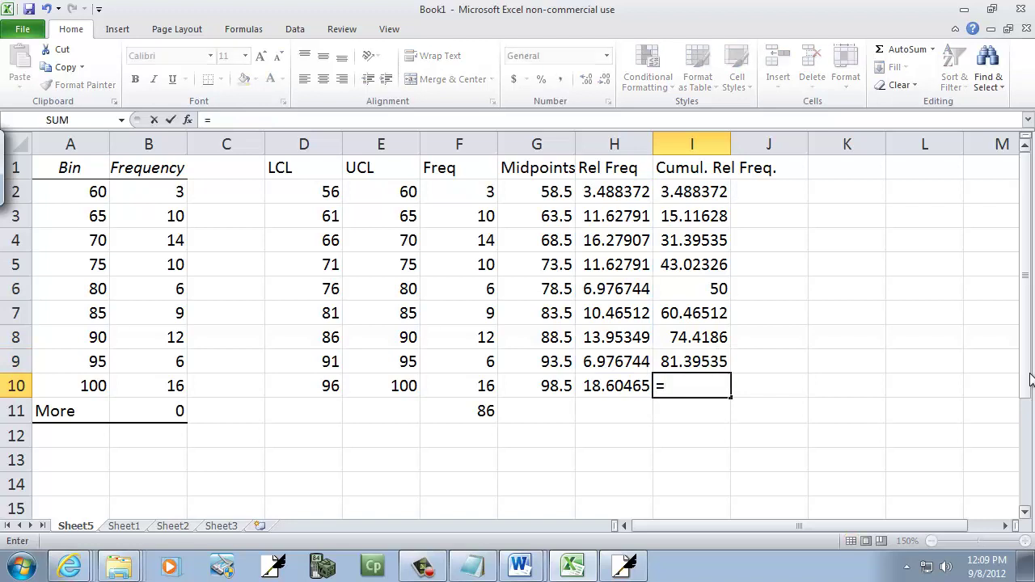
pyautogui.write('H10+')
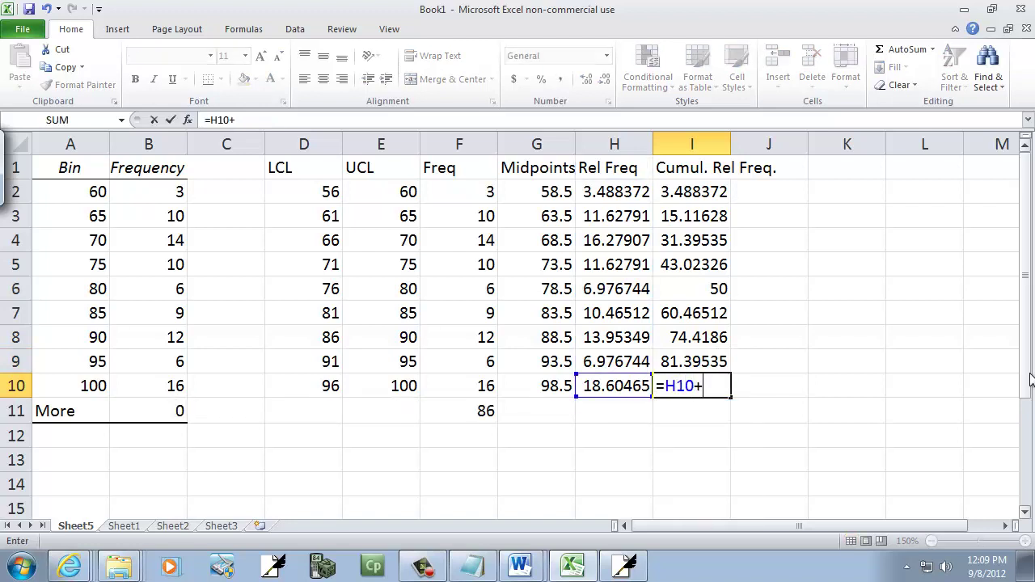
pyautogui.write('H9+h8')
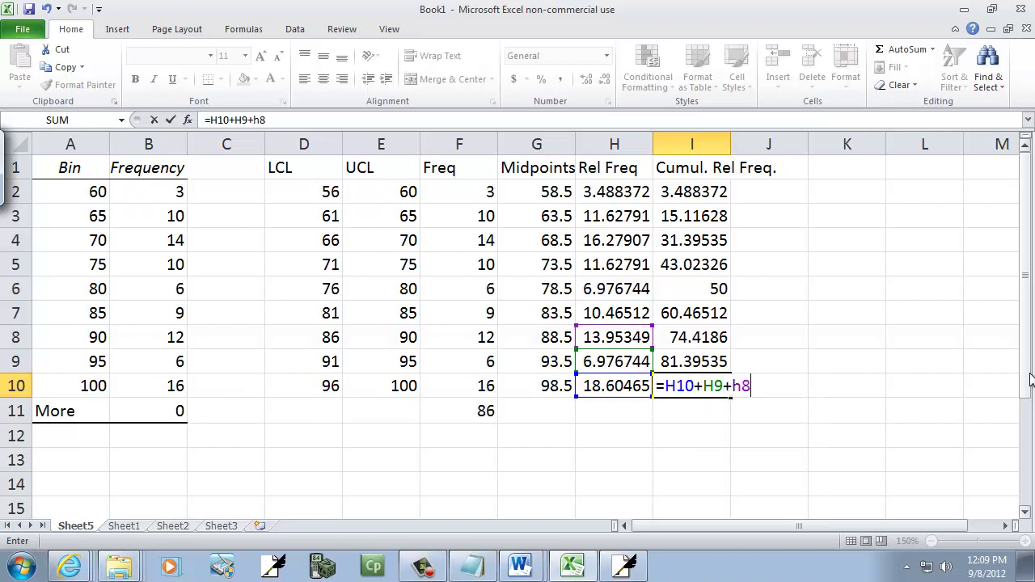
pyautogui.write('+h7+h')
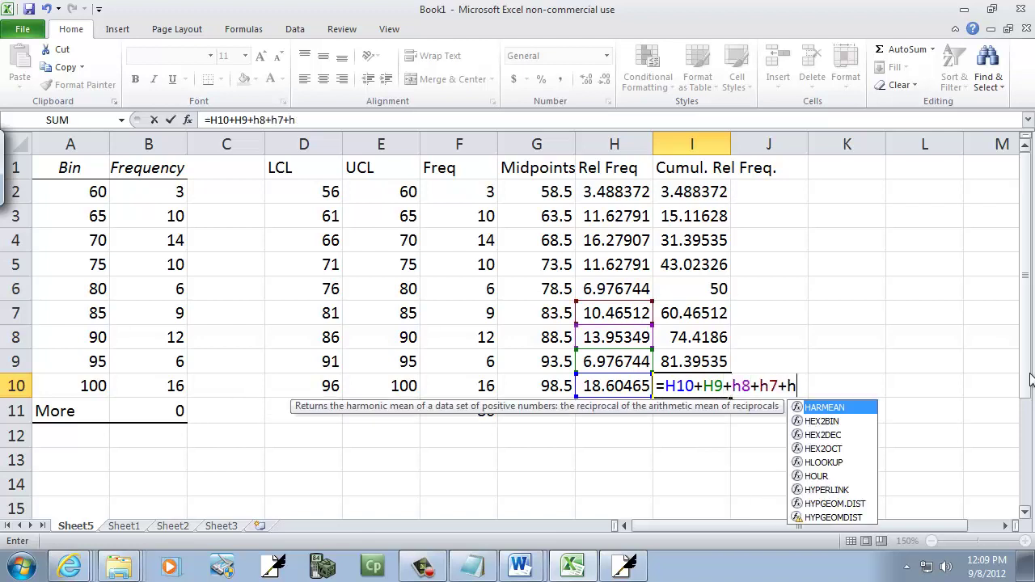
pyautogui.write('6+h5')
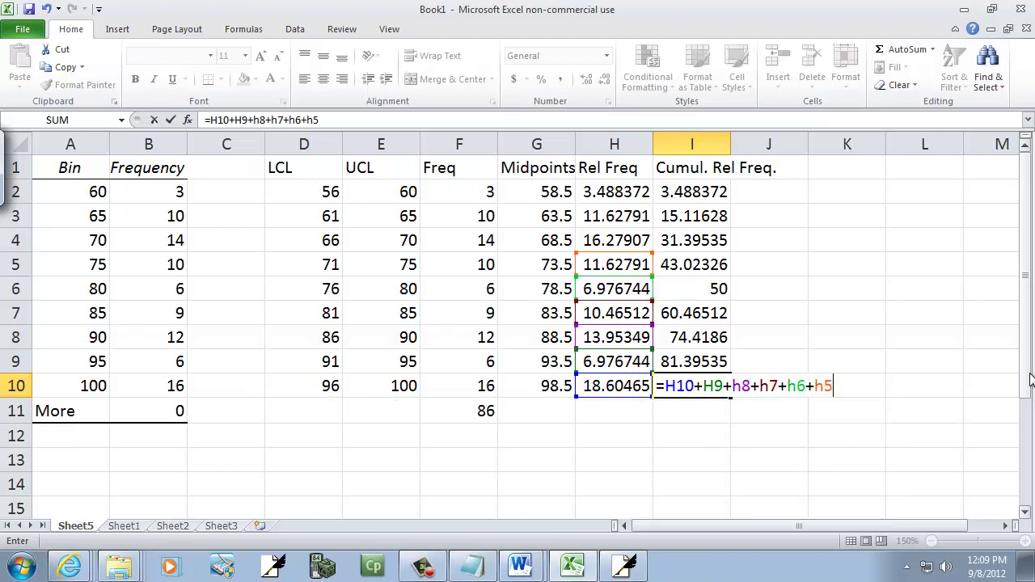
pyautogui.write('+h4+h3')
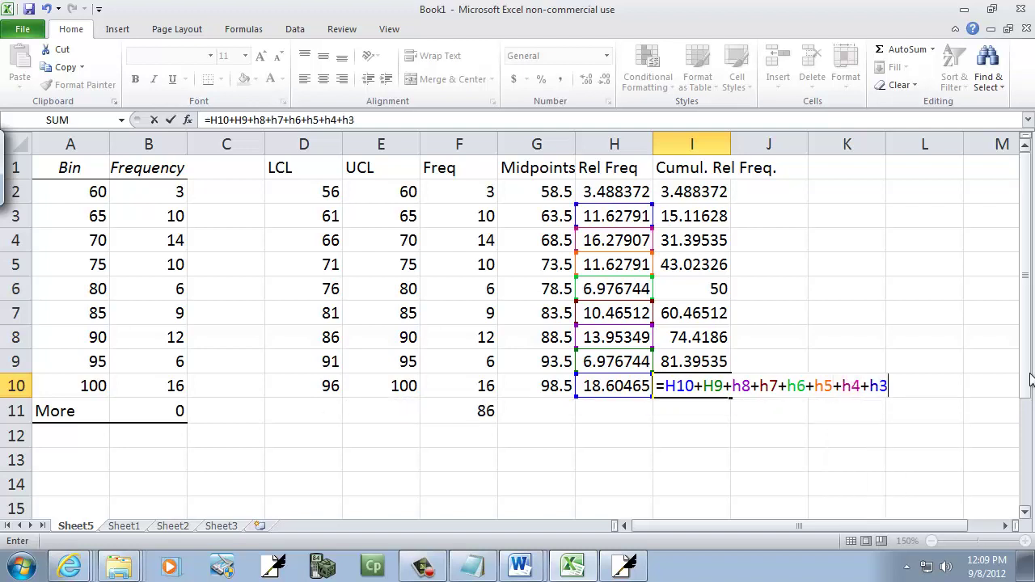
pyautogui.write('+h2')
pyautogui.press('Return')
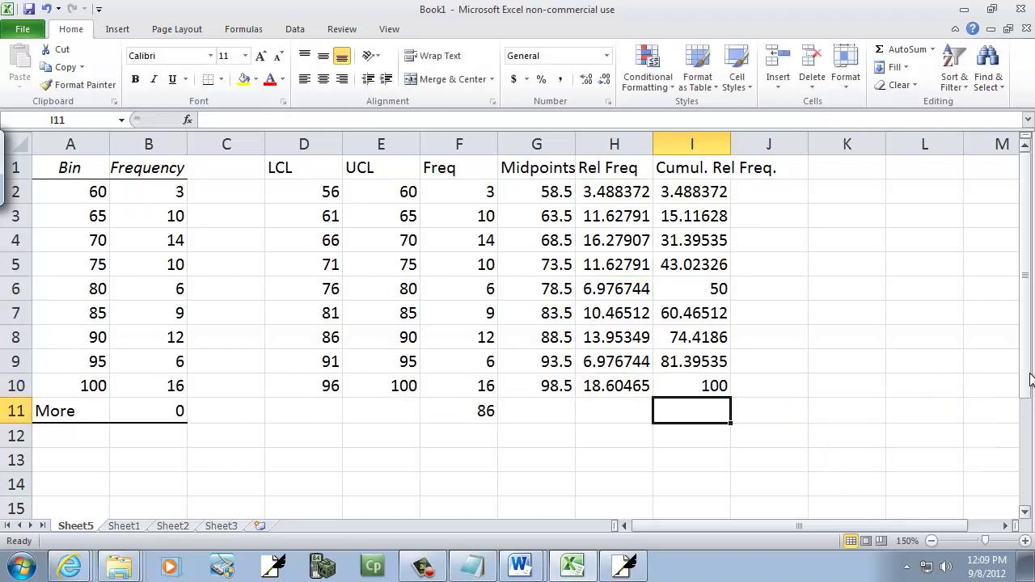
pyautogui.press('Right')
pyautogui.press('Up')
pyautogui.press('Up')
pyautogui.press('Up')
pyautogui.press('Up')
pyautogui.press('Up')
pyautogui.press('Up')
pyautogui.press('Up')
pyautogui.press('Up')
pyautogui.press('Up')
pyautogui.press('Up')
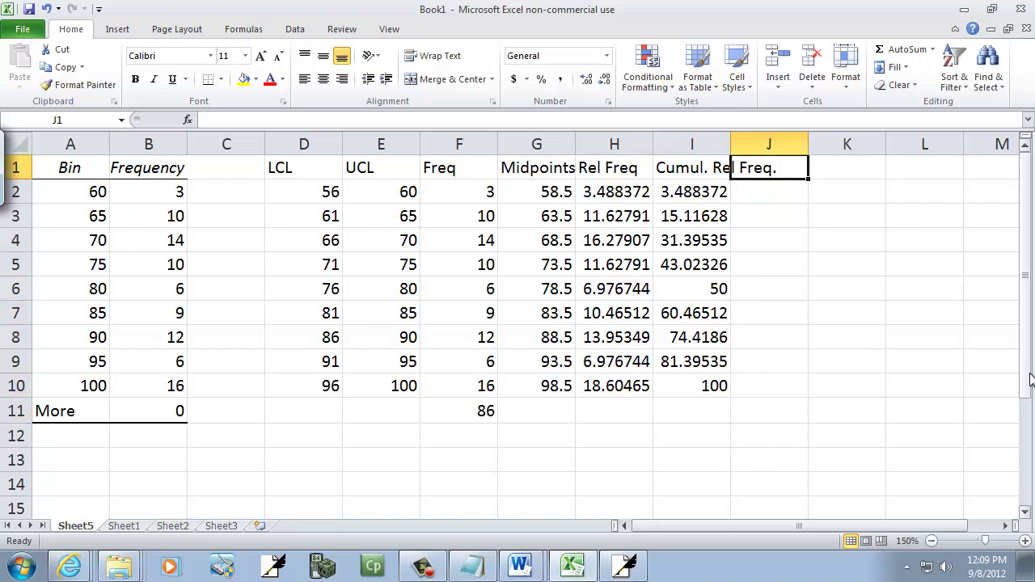
# Autofit column I, add the Cumul. Freq heading in J1, and autofit column J
pyautogui.doubleClick(732, 144)
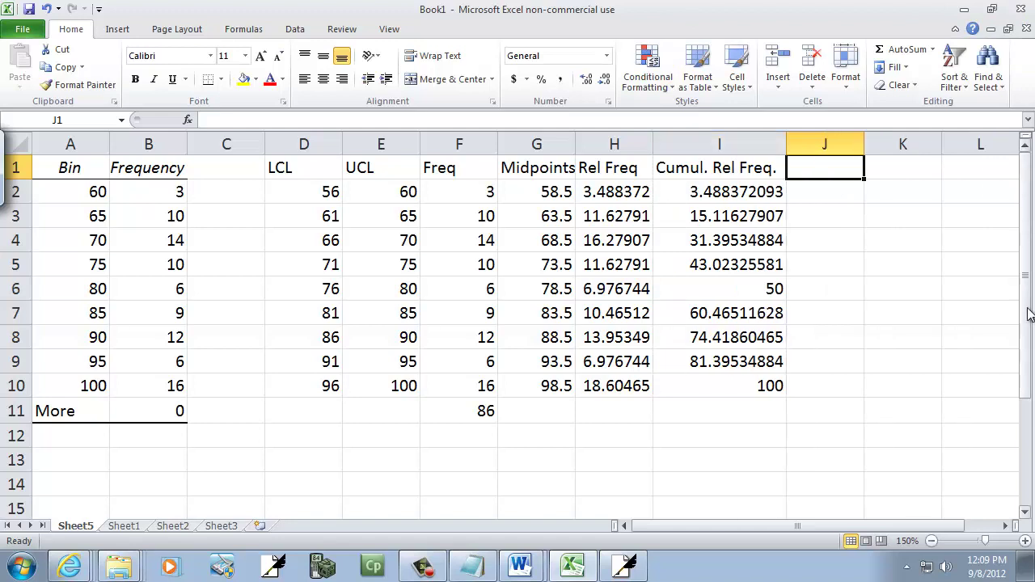
pyautogui.write('Cum')
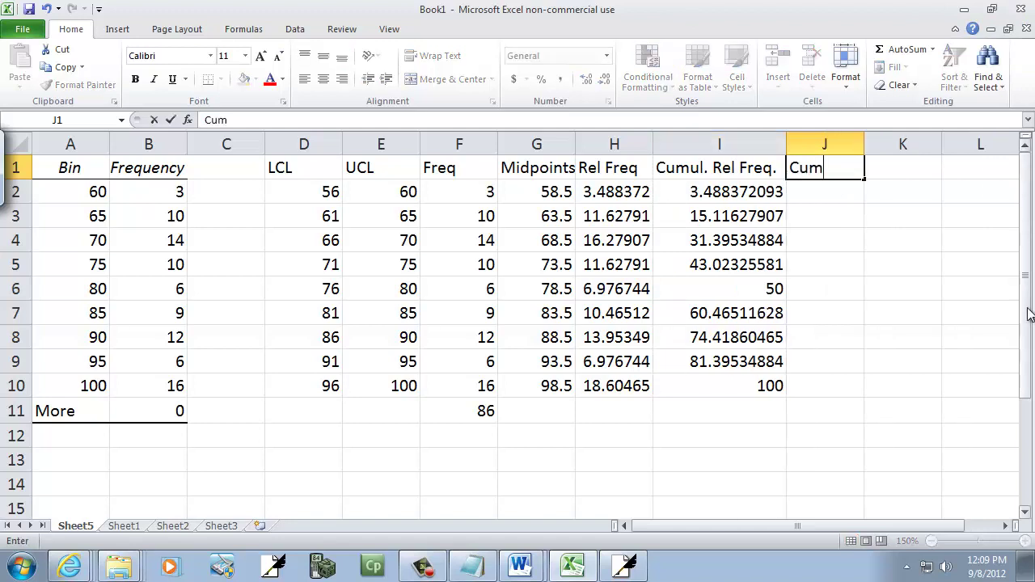
pyautogui.write('ul. Freq')
pyautogui.press('Return')
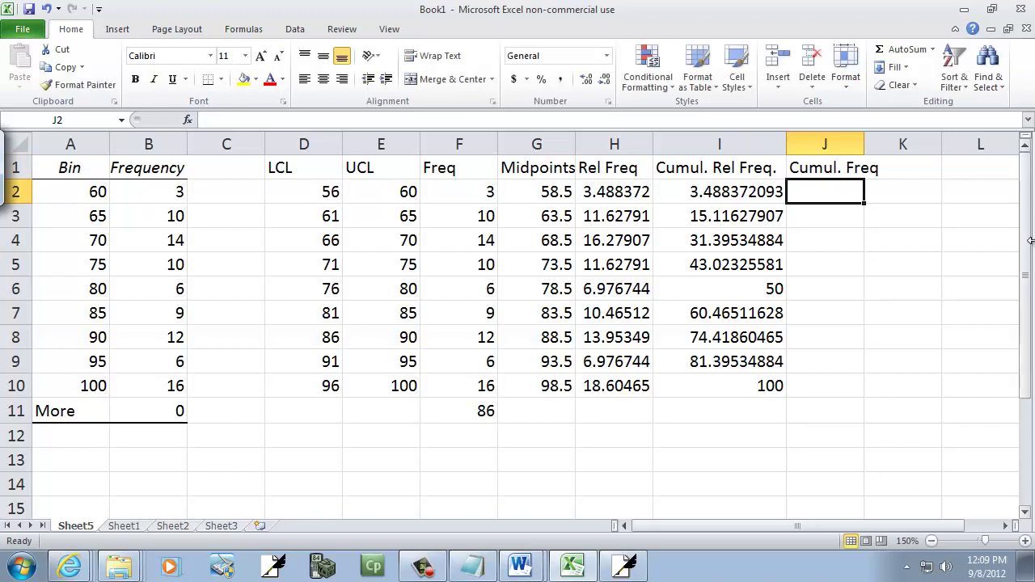
pyautogui.doubleClick(862, 148)
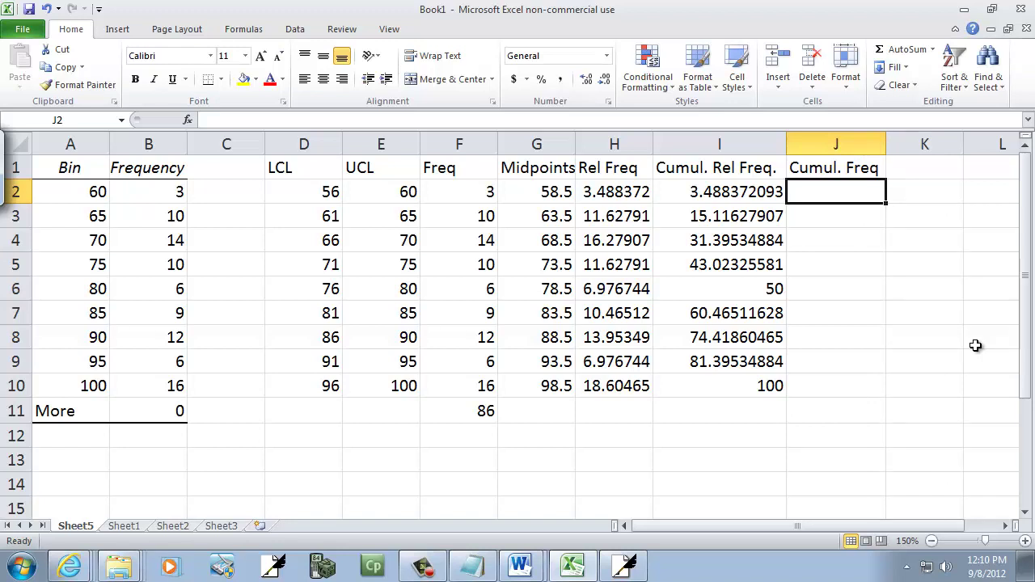
# Enter =F2, =F3+F2 and =F4+J3 in J2:J4 as the first cumulative frequencies
pyautogui.write('=F2')
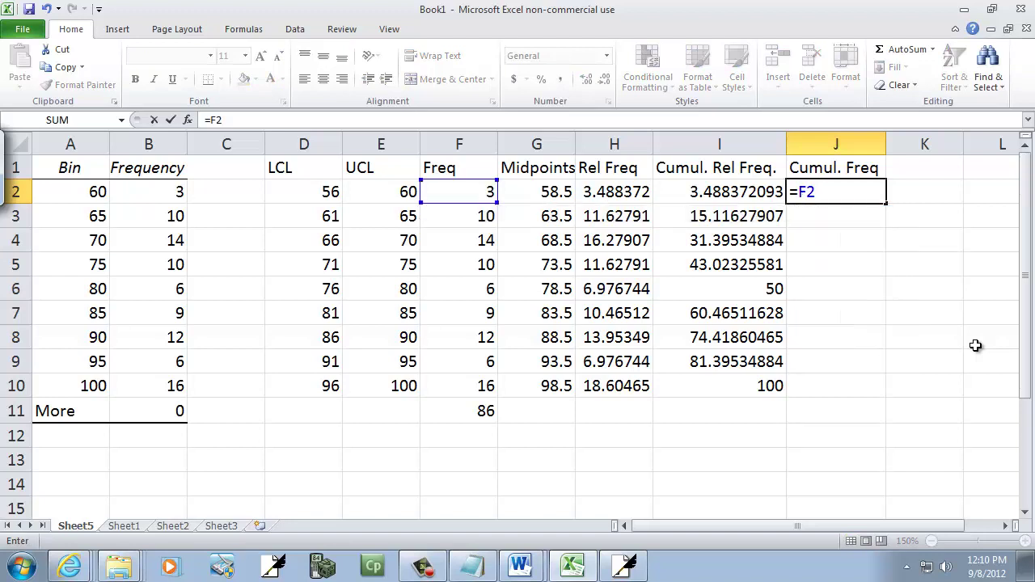
pyautogui.press('Return')
pyautogui.write('=F3+')
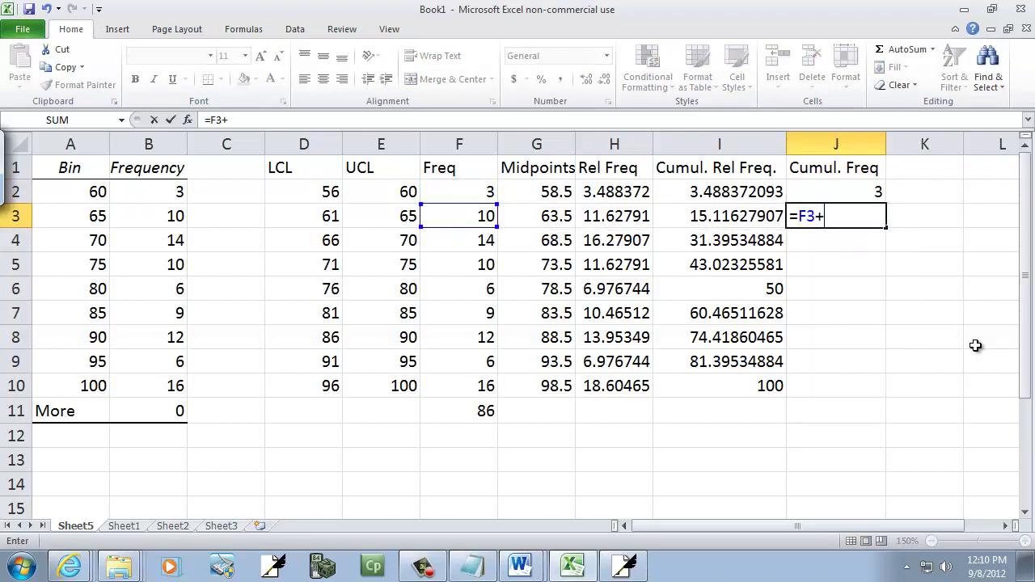
pyautogui.write('f2')
pyautogui.press('BackSpace')
pyautogui.write('f2')
pyautogui.press('Return')
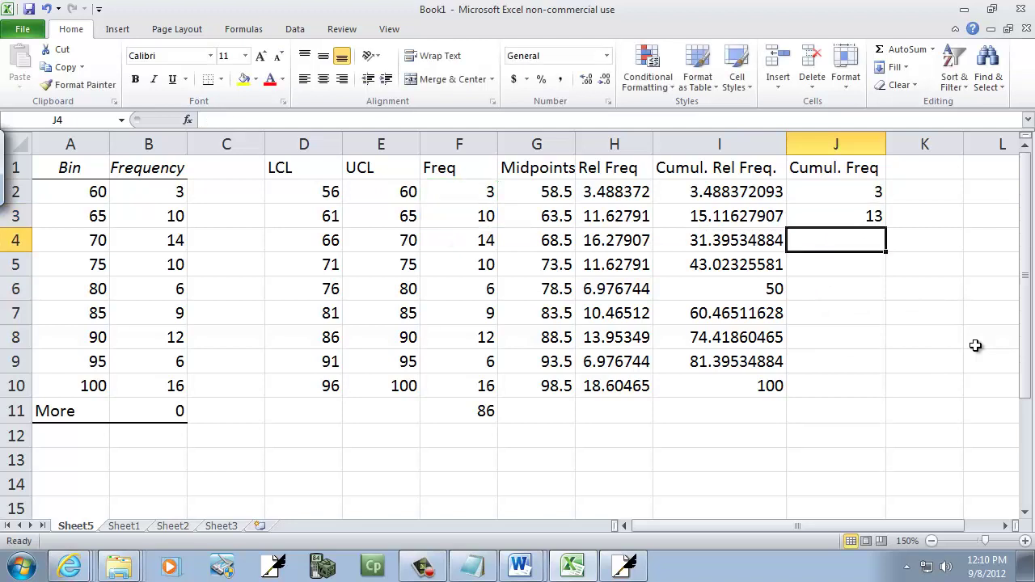
pyautogui.write('=')
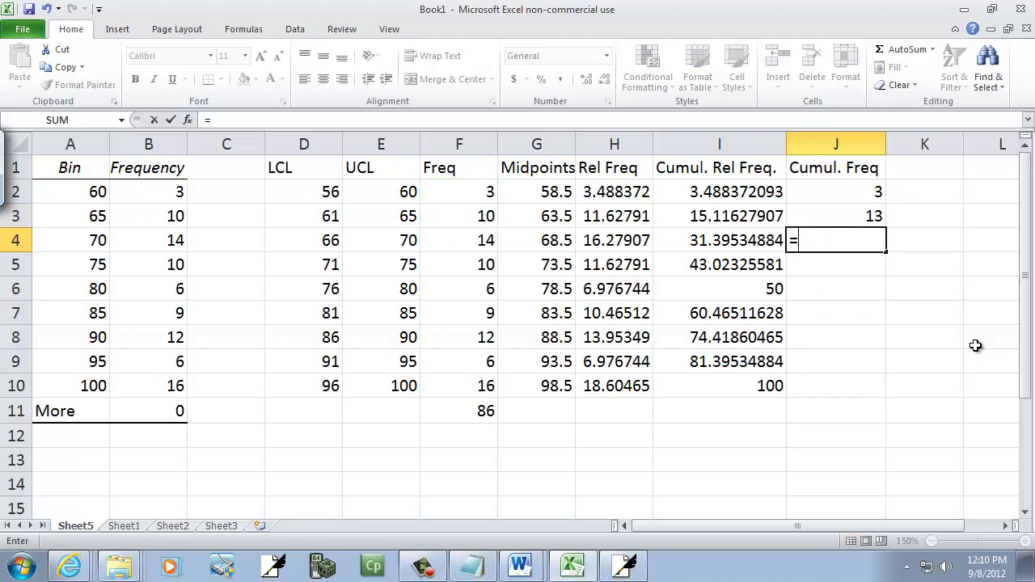
pyautogui.write('F4+')
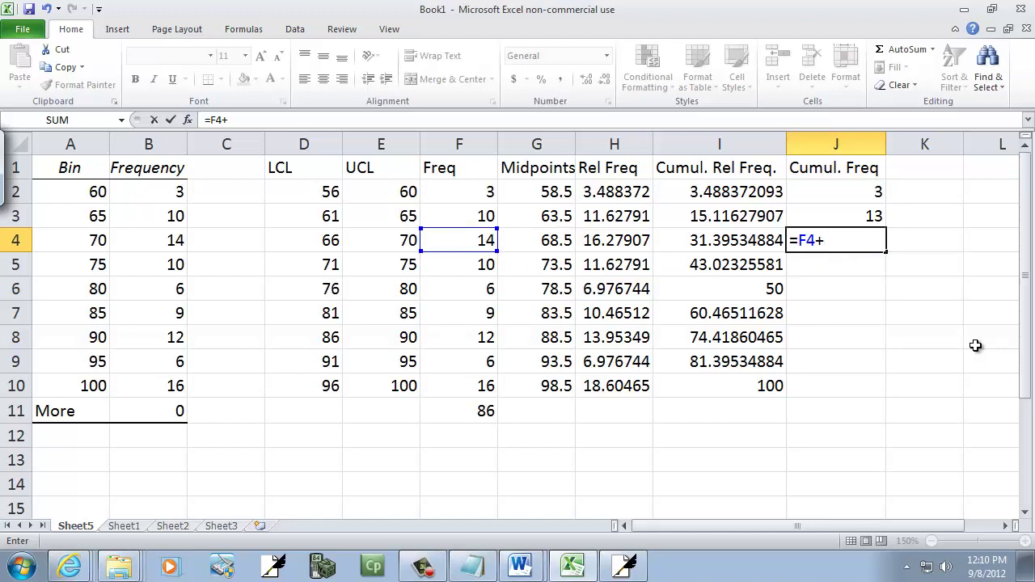
pyautogui.write('J3')
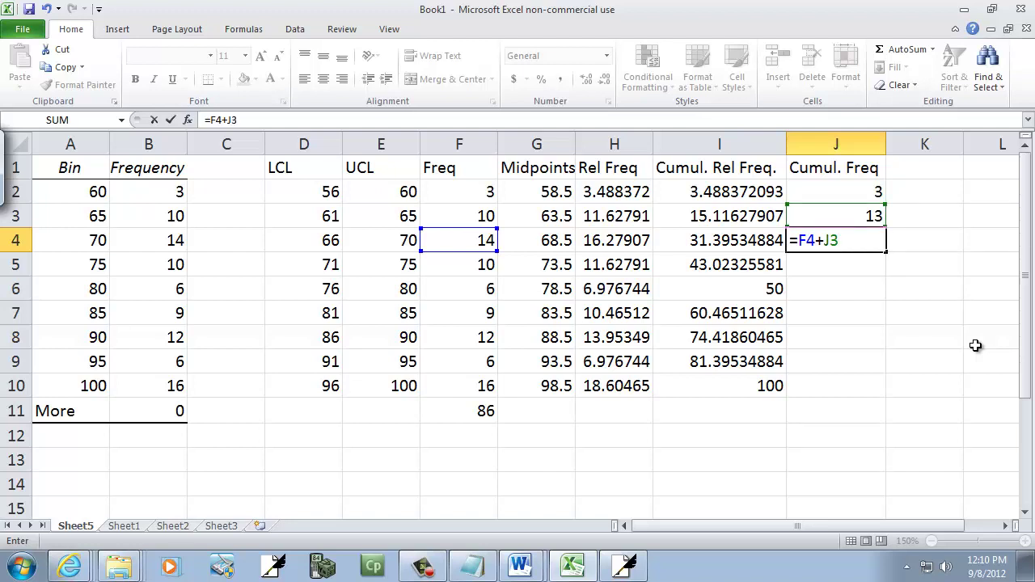
pyautogui.press('Return')
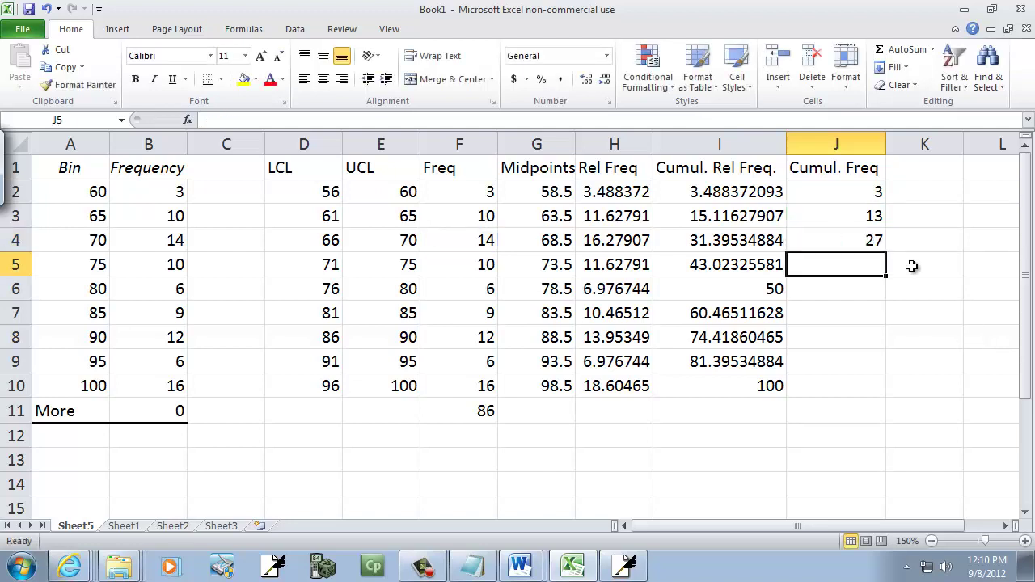
# Fill J4's formula down to J10 so the cumulative counts reach 86
pyautogui.click(880, 245)
pyautogui.moveTo(885, 254); pyautogui.dragTo(890, 392)
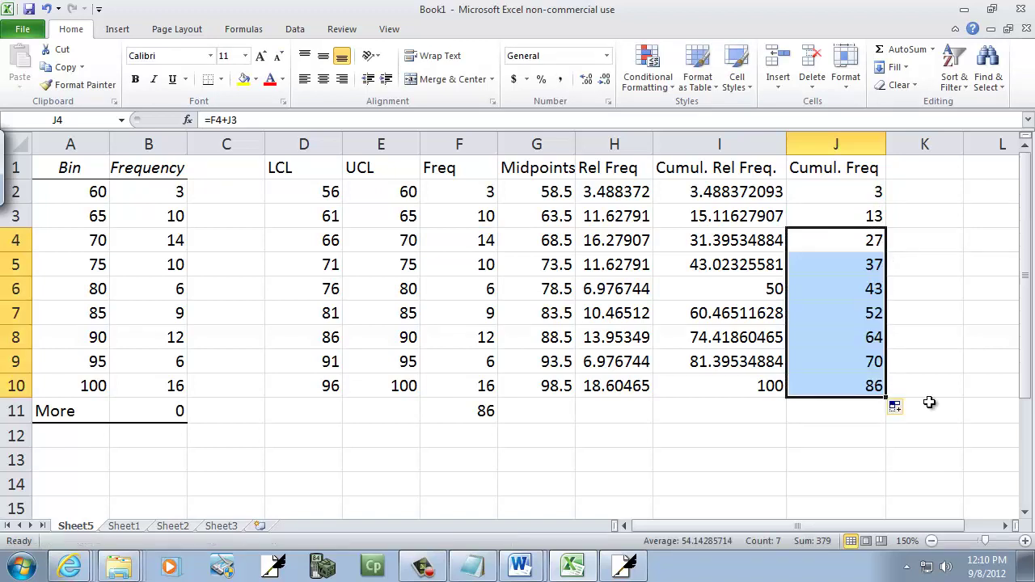
pyautogui.click(873, 385)
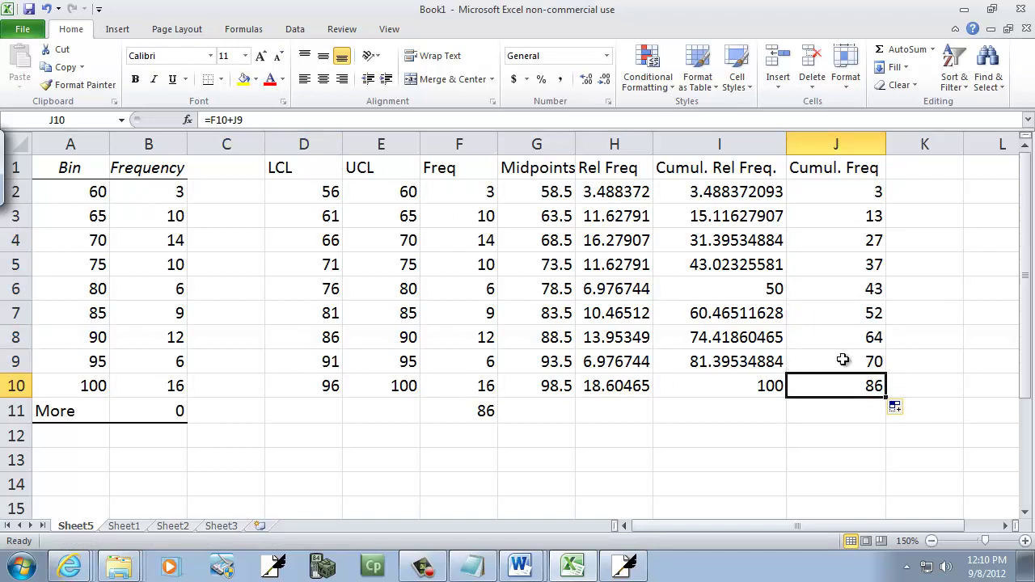
pyautogui.click(917, 178)
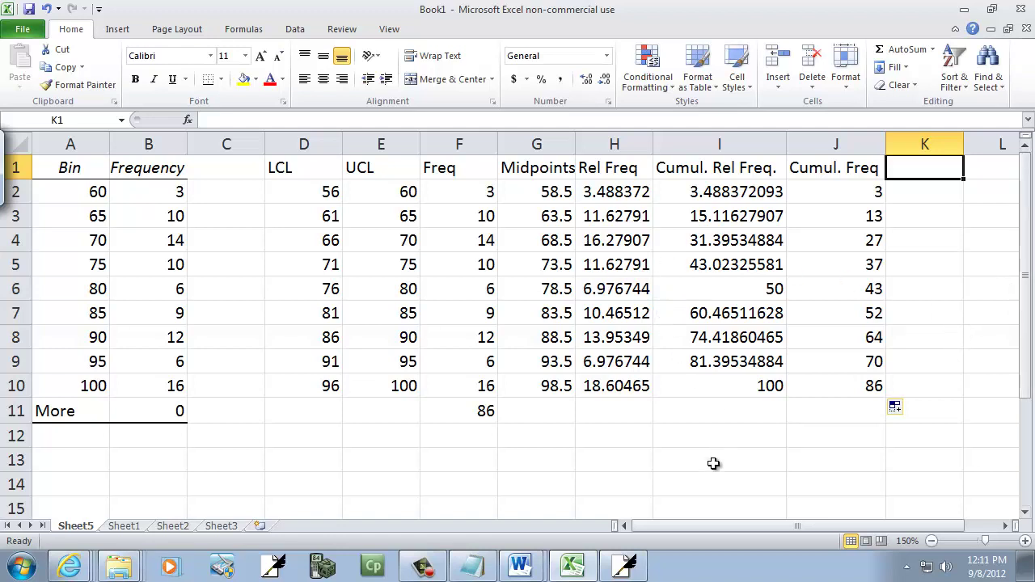
pyautogui.moveTo(707, 527); pyautogui.dragTo(782, 523)
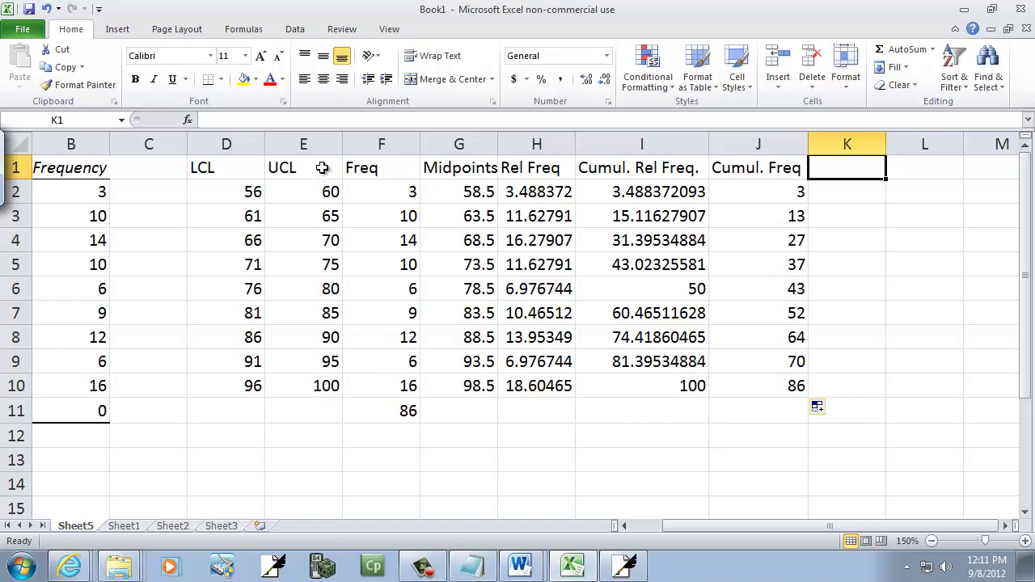
# Copy the UCL column from E1:E10 and paste it at L1
pyautogui.moveTo(321, 168); pyautogui.dragTo(322, 377)
pyautogui.rightClick(315, 311)
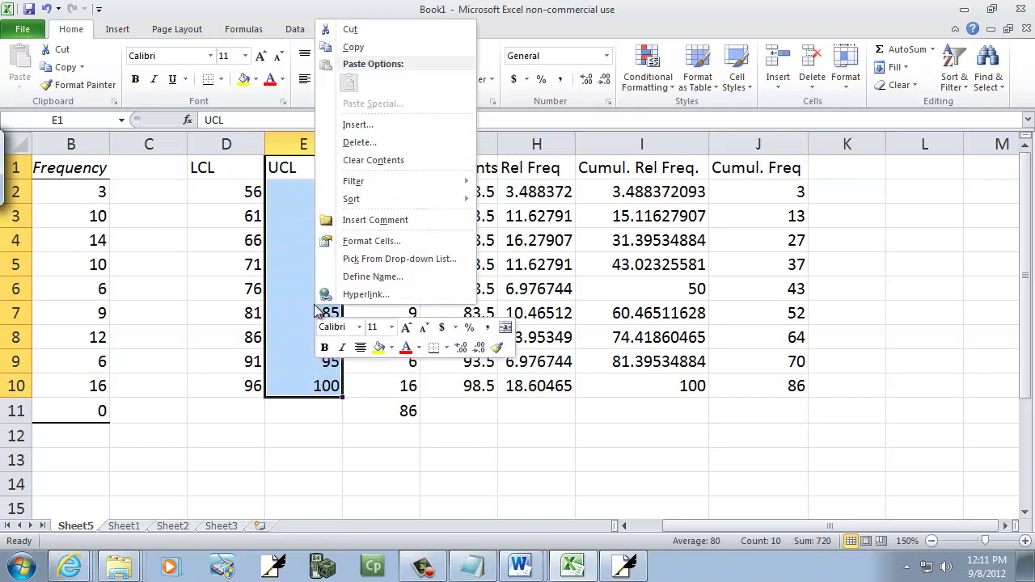
pyautogui.click(383, 47)
pyautogui.click(931, 169)
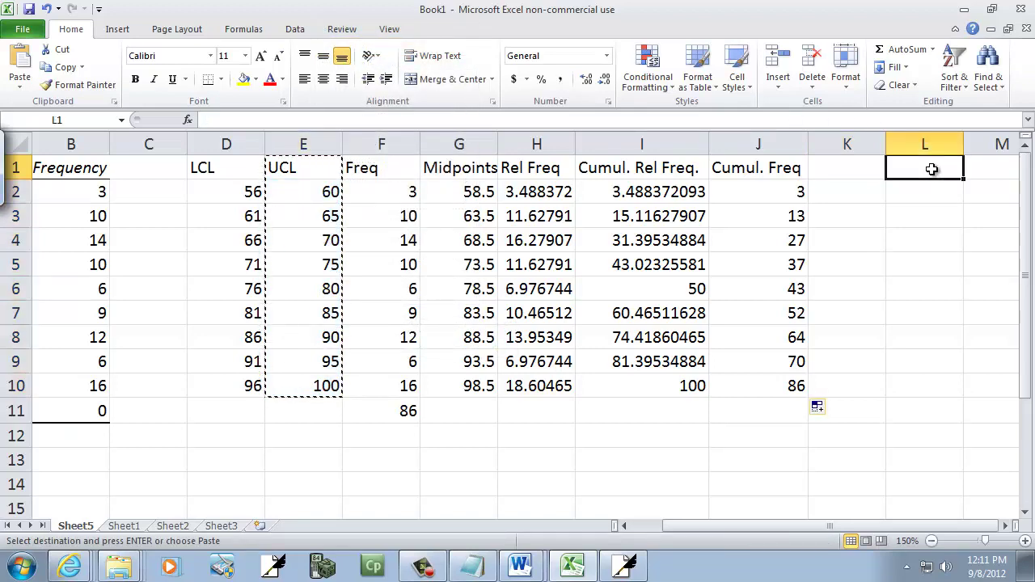
pyautogui.rightClick(931, 169)
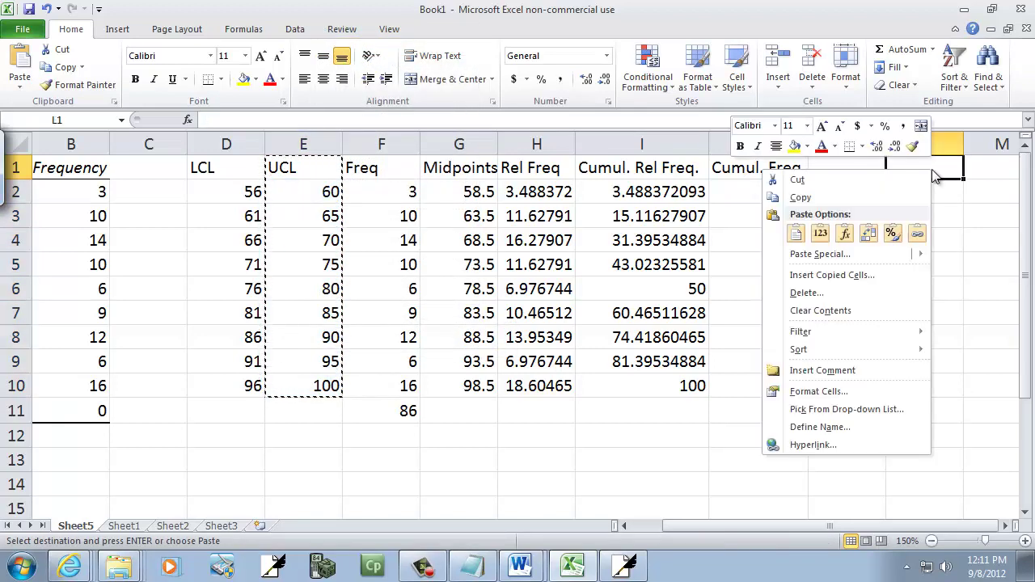
pyautogui.click(821, 233)
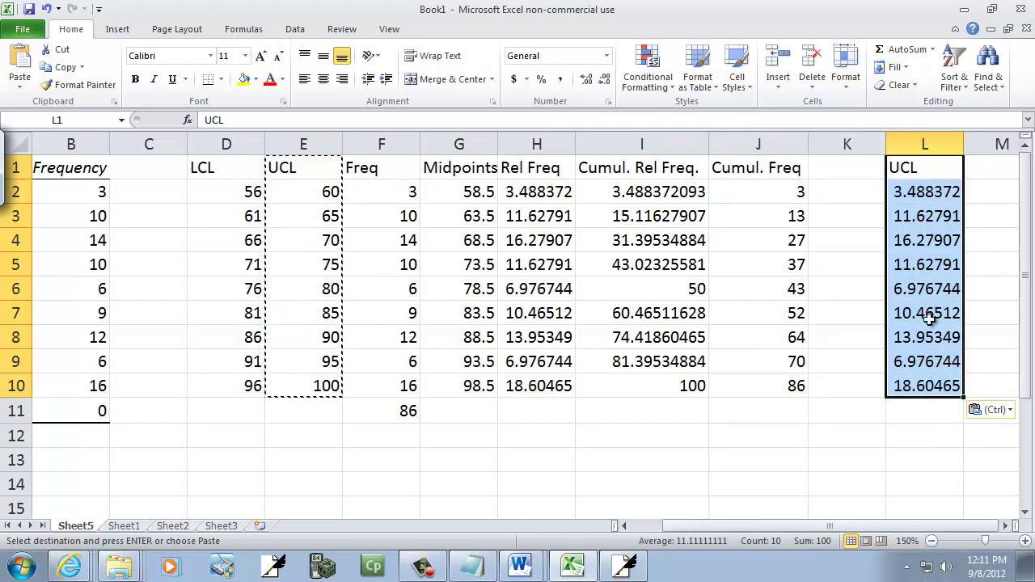
# Cancel the pending copy and clear all contents of column L
pyautogui.click(915, 201)
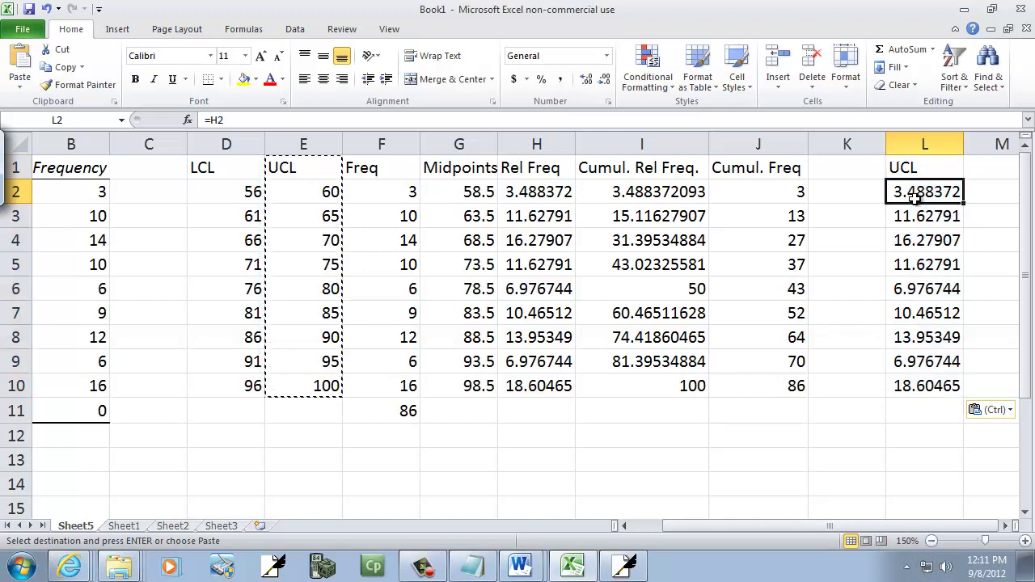
pyautogui.press('Escape')
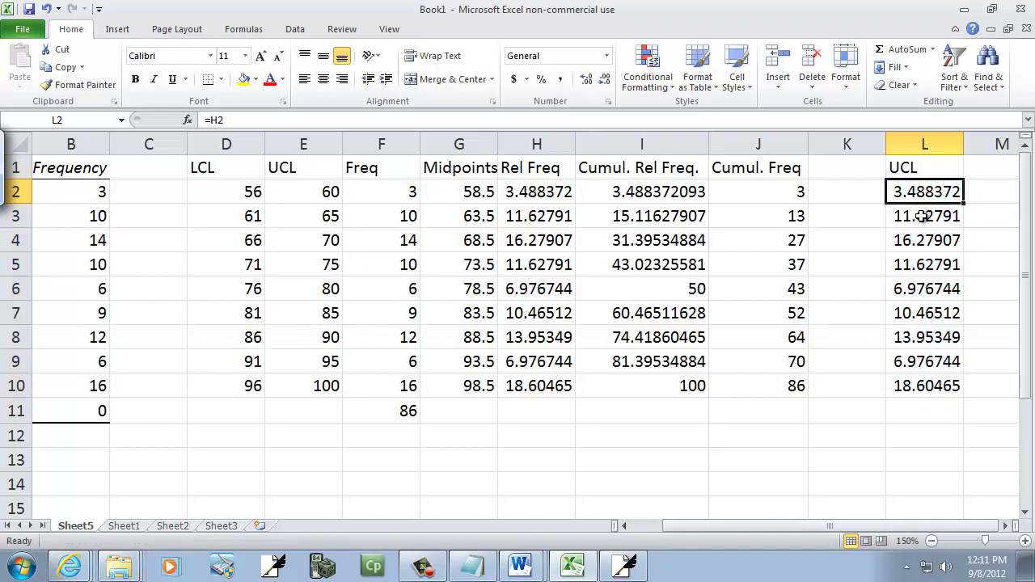
pyautogui.click(908, 146)
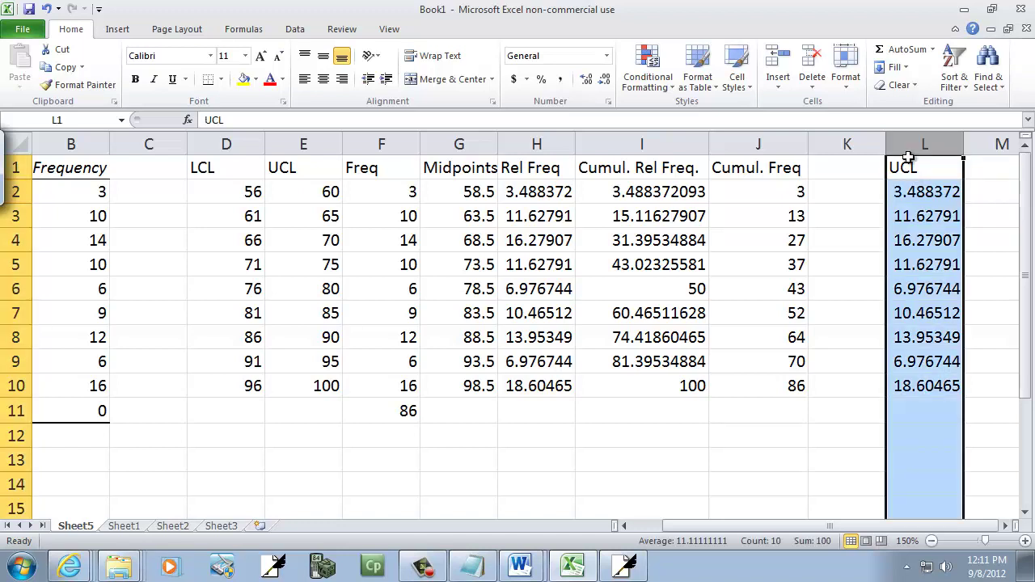
pyautogui.press('Delete')
# Paste E1:E10 into L1 as values only, giving the UCL heading and 60 through 100
pyautogui.click(912, 227)
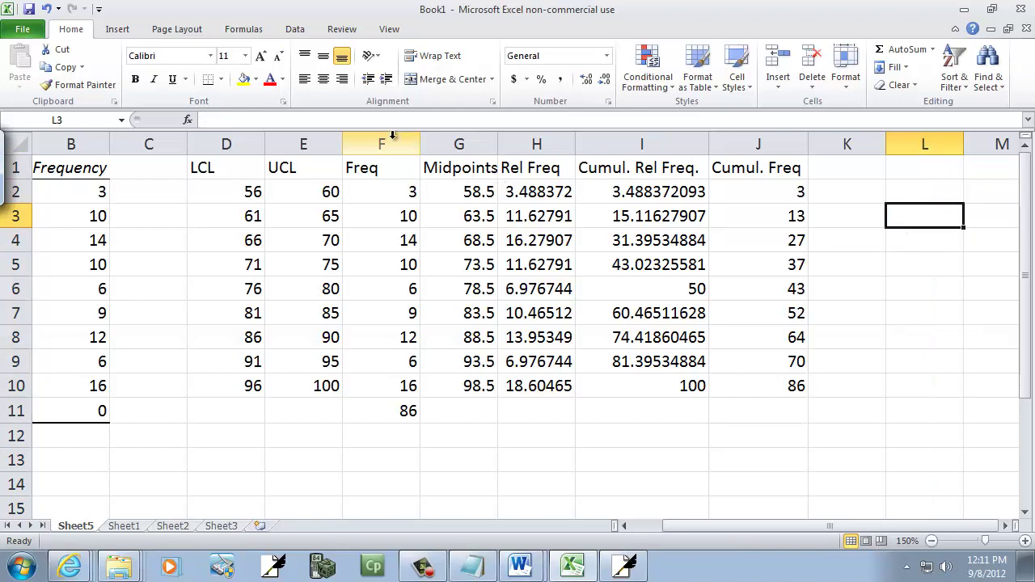
pyautogui.moveTo(283, 170); pyautogui.dragTo(314, 385)
pyautogui.rightClick(315, 386)
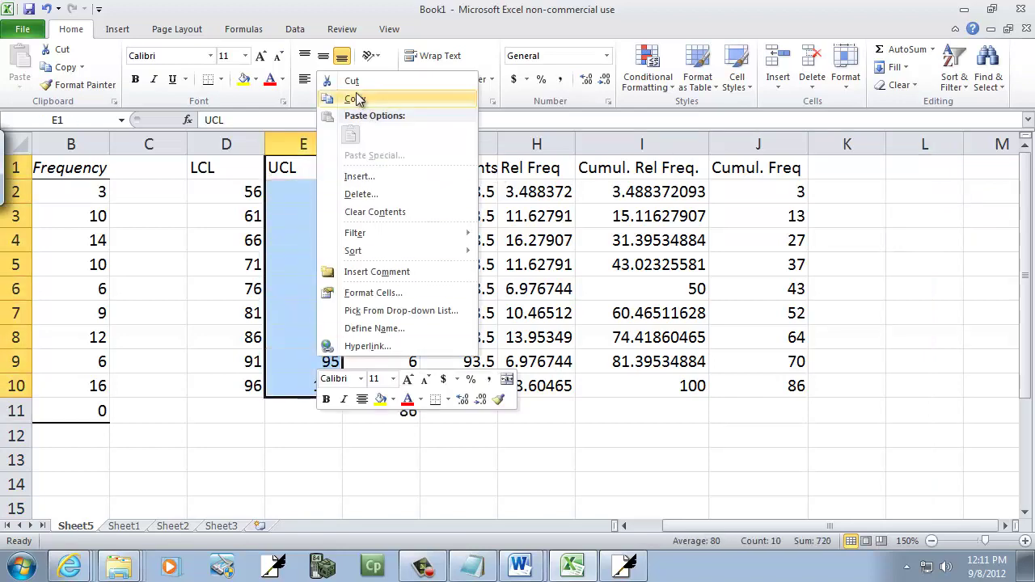
pyautogui.click(359, 100)
pyautogui.click(930, 165)
pyautogui.rightClick(930, 168)
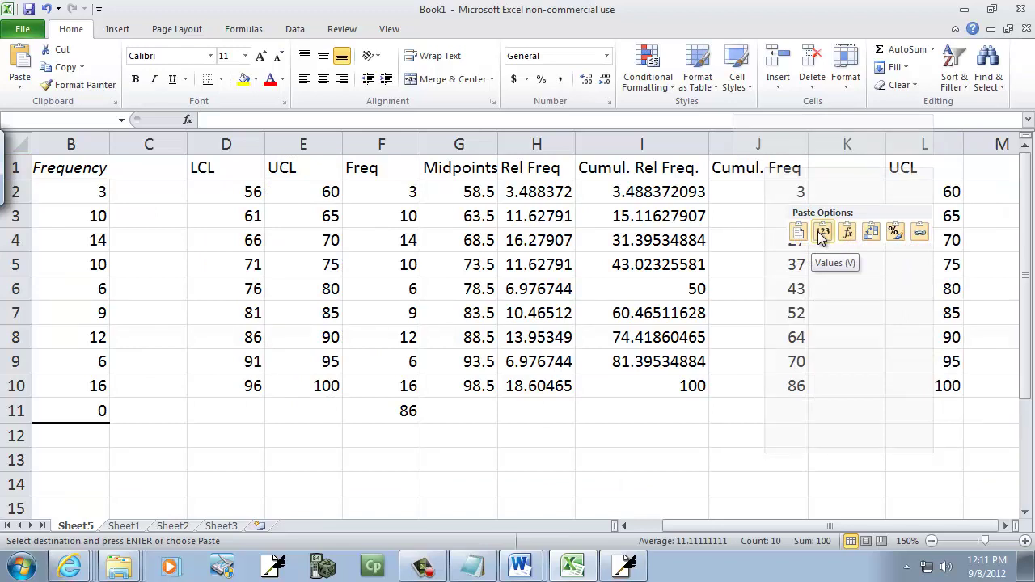
pyautogui.click(821, 234)
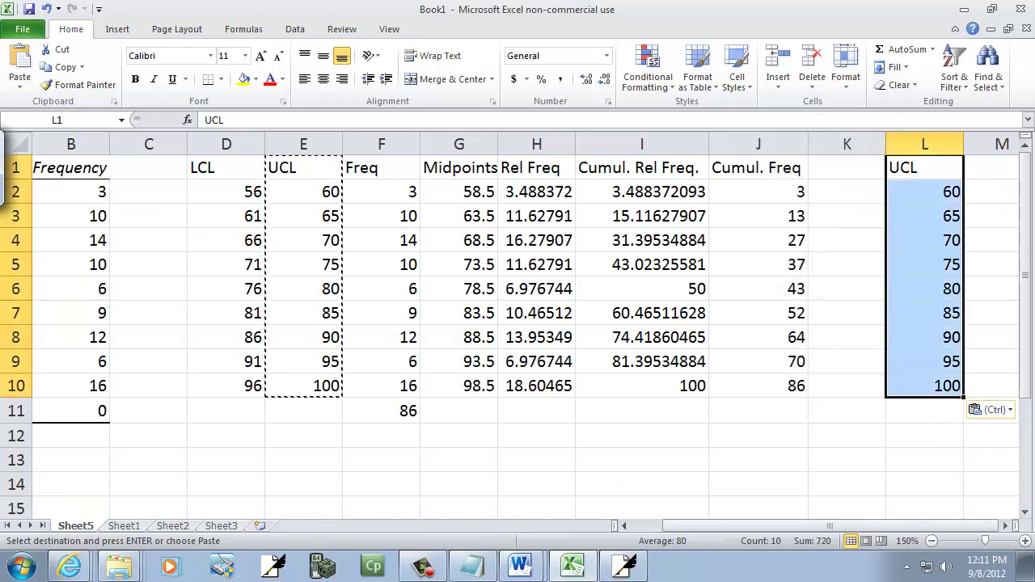
pyautogui.click(1007, 526)
pyautogui.click(1007, 525)
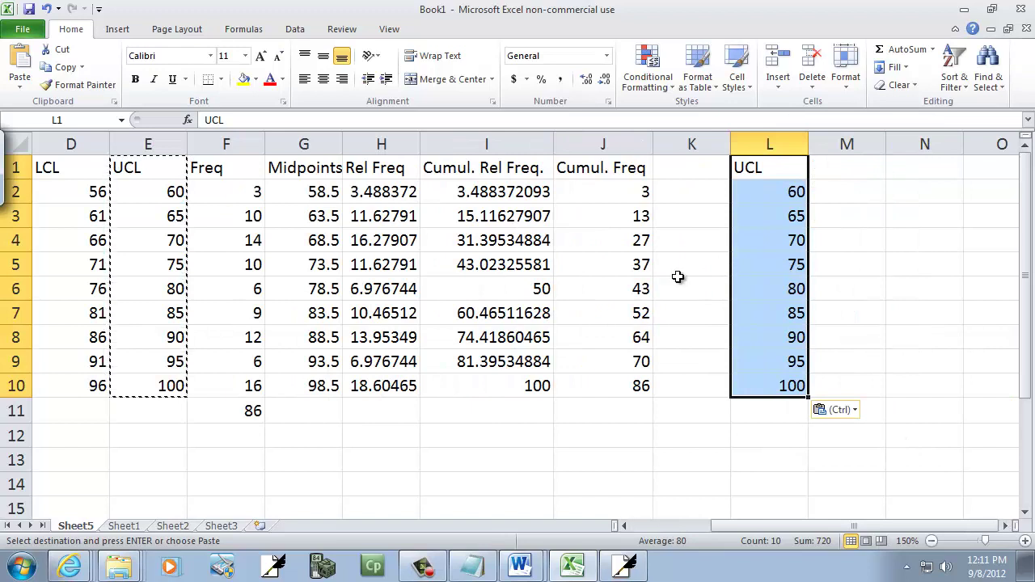
pyautogui.press('Escape')
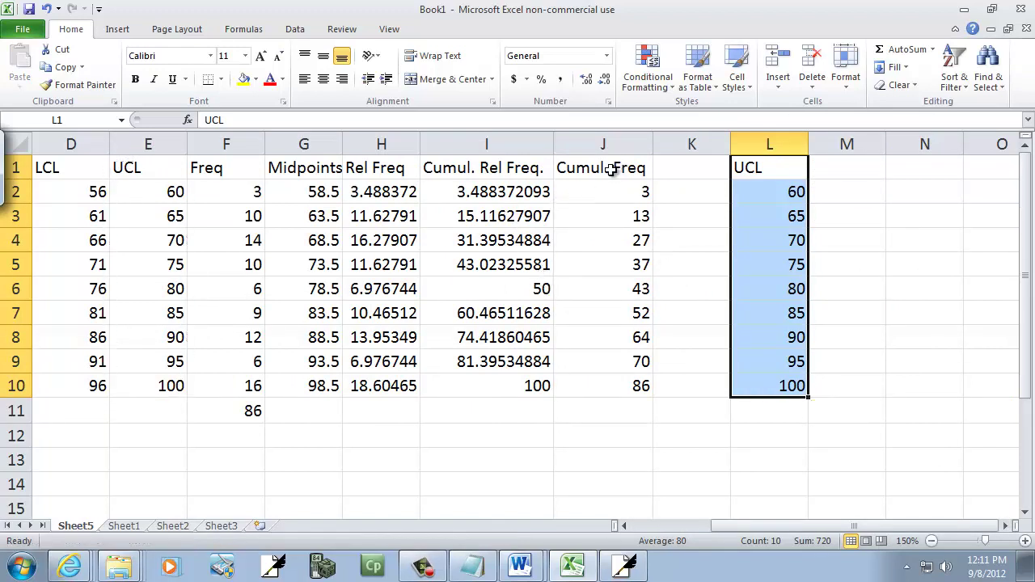
# Paste the Cumul. Freq column J1:J10 (3–86) into M1 as values, then select L2:M10
pyautogui.moveTo(610, 168); pyautogui.dragTo(612, 376)
pyautogui.rightClick(615, 385)
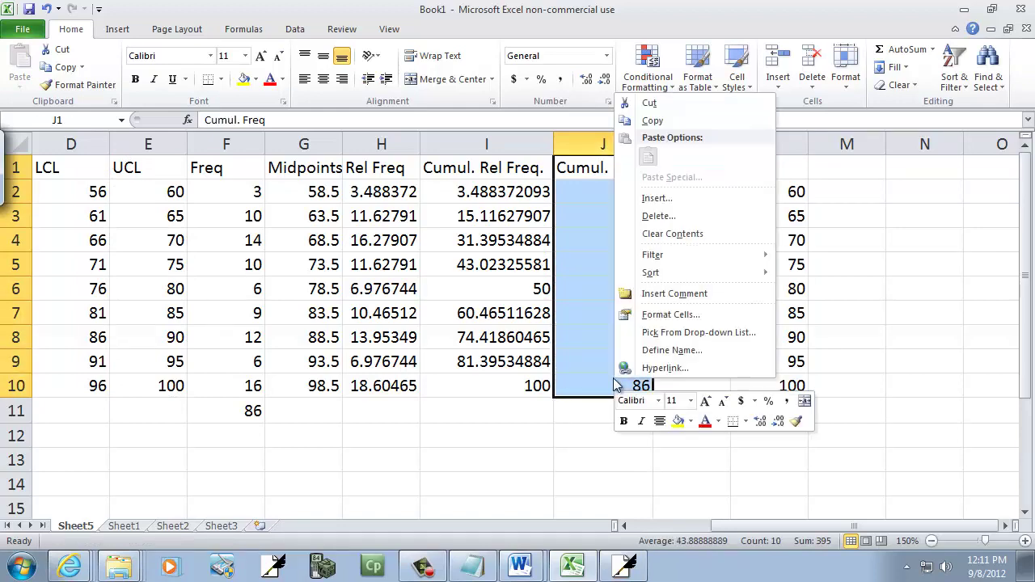
pyautogui.click(653, 121)
pyautogui.rightClick(841, 171)
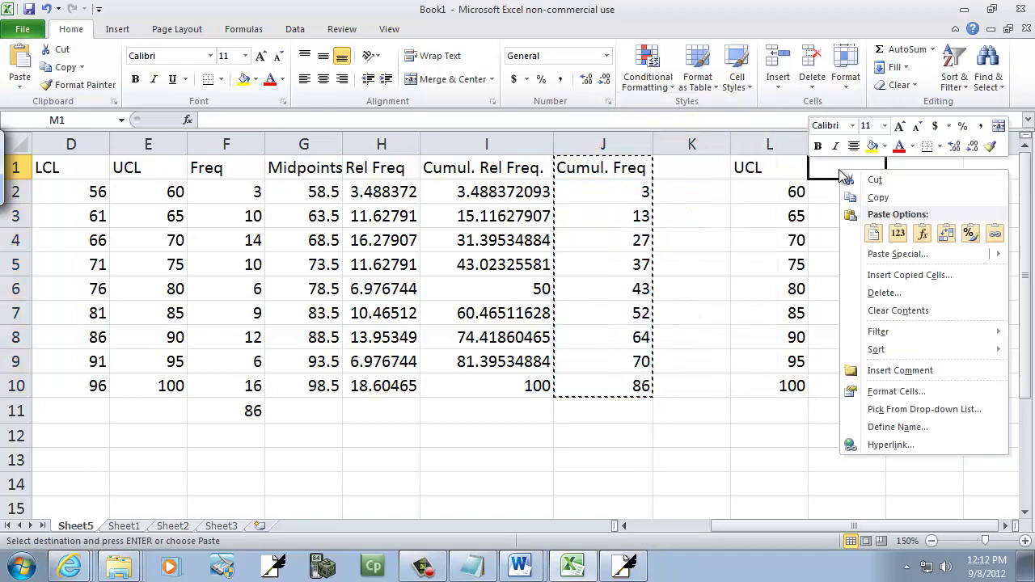
pyautogui.click(898, 234)
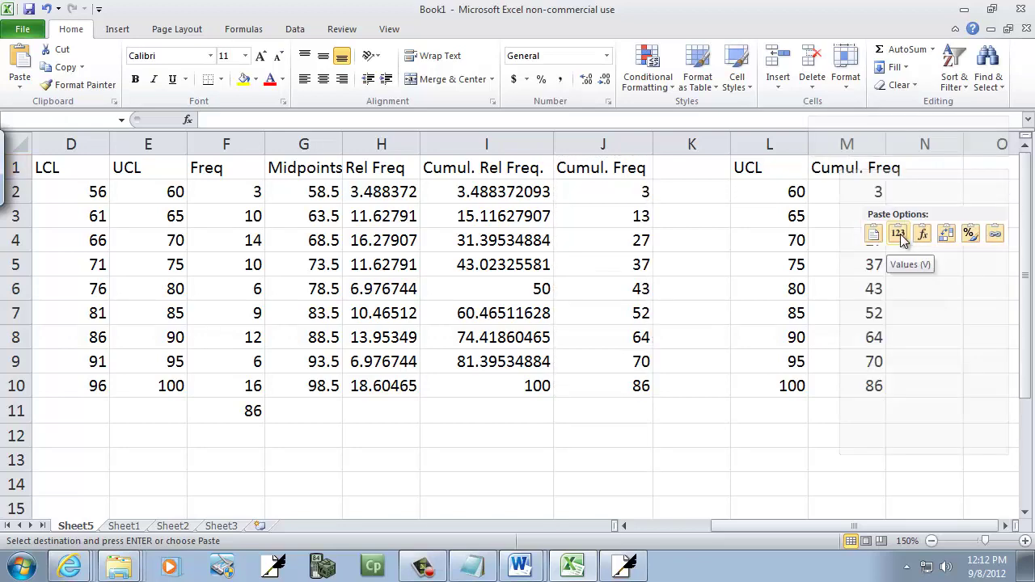
pyautogui.click(898, 233)
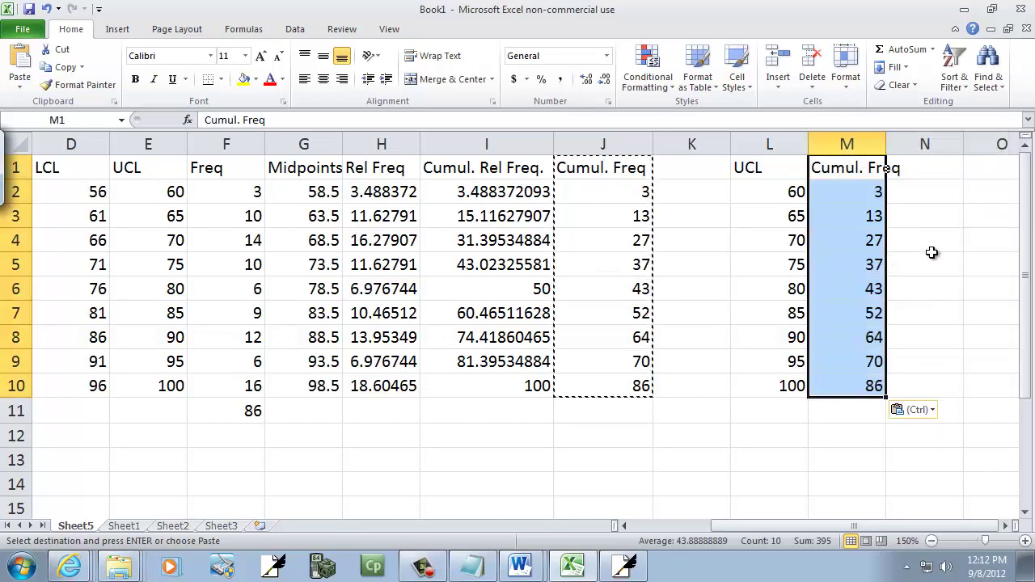
pyautogui.click(931, 253)
pyautogui.press('Escape')
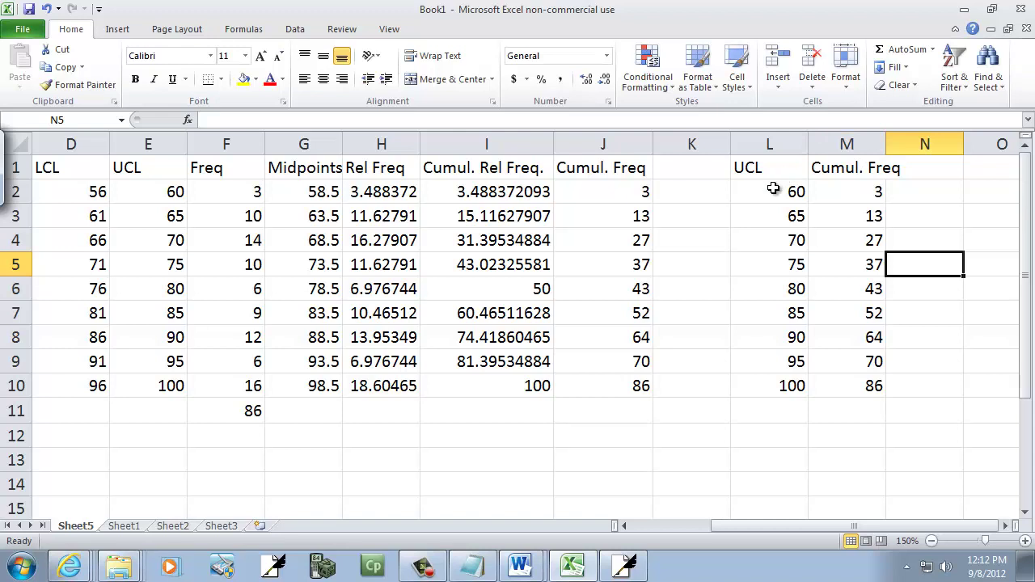
pyautogui.moveTo(773, 189); pyautogui.dragTo(849, 383)
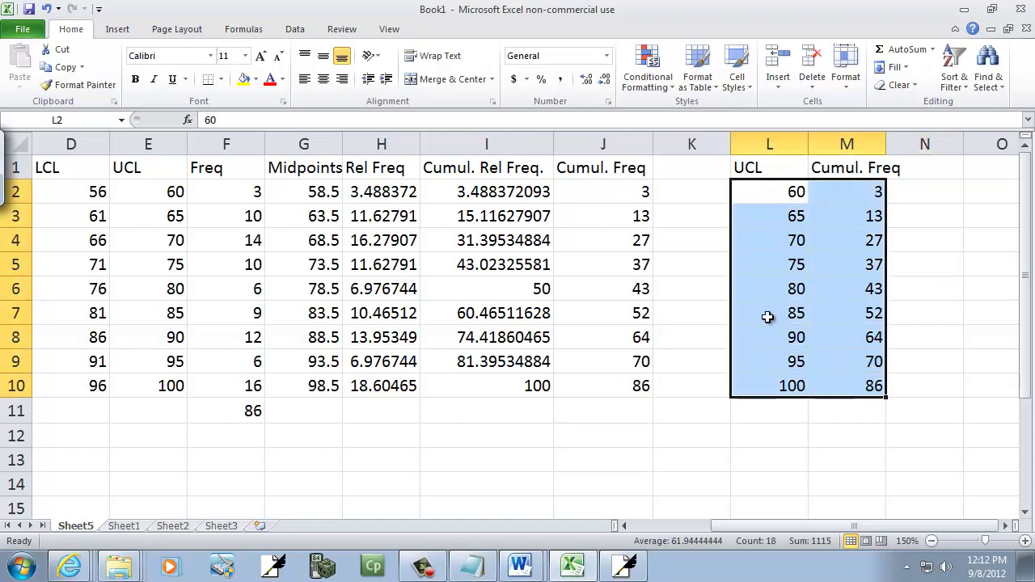
pyautogui.click(115, 29)
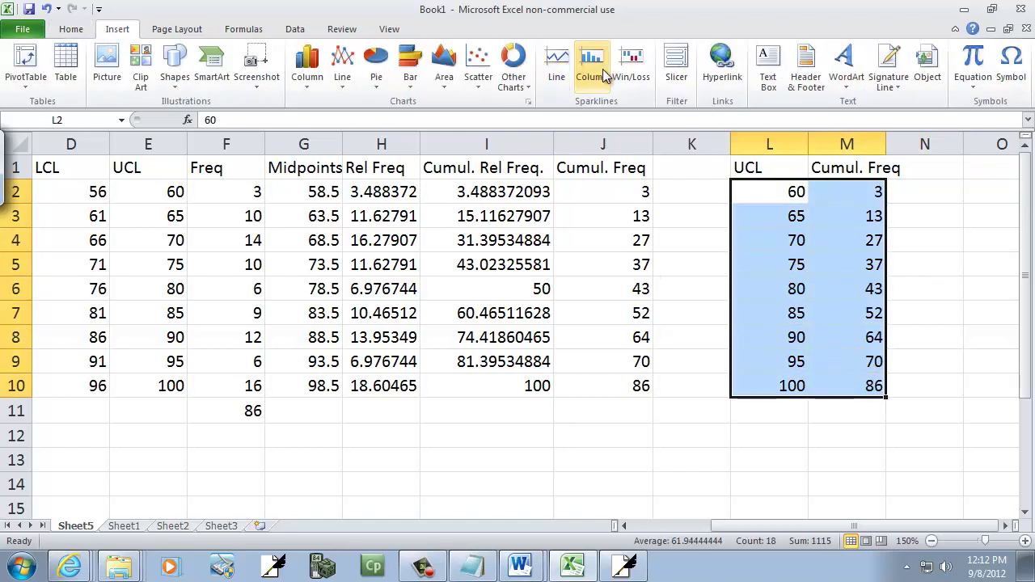
pyautogui.click(479, 81)
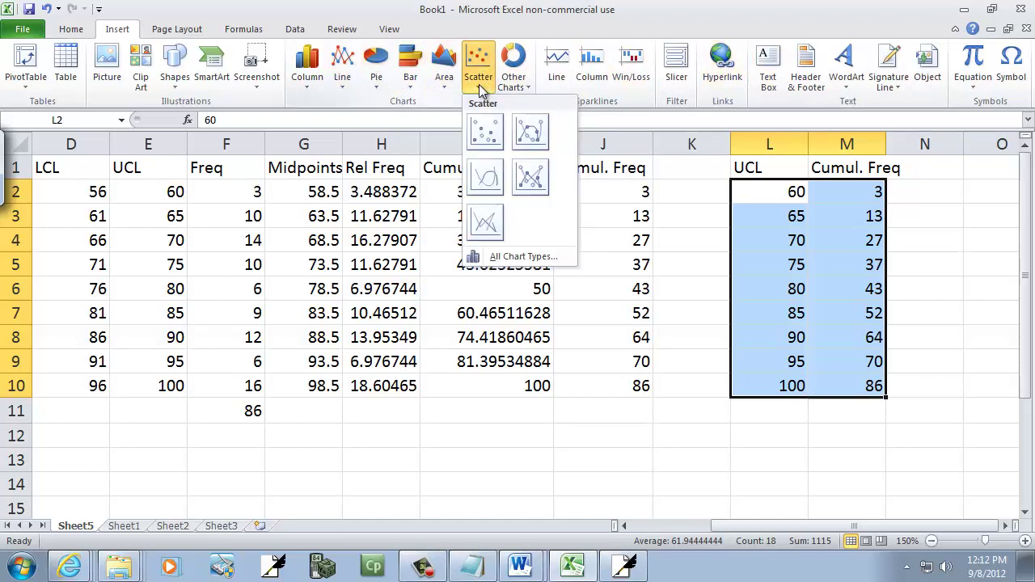
pyautogui.click(532, 177)
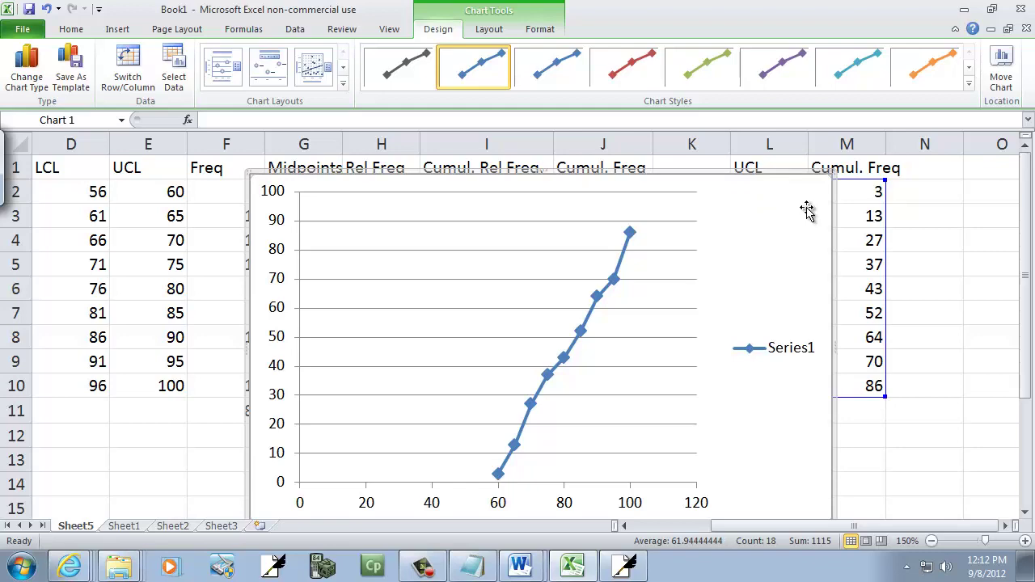
pyautogui.press('Delete')
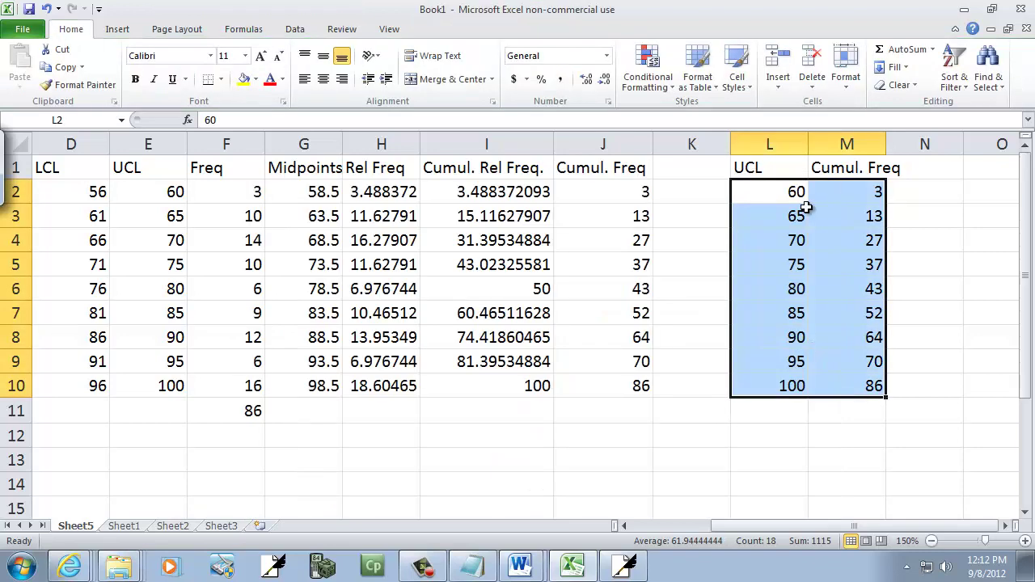
pyautogui.click(815, 515)
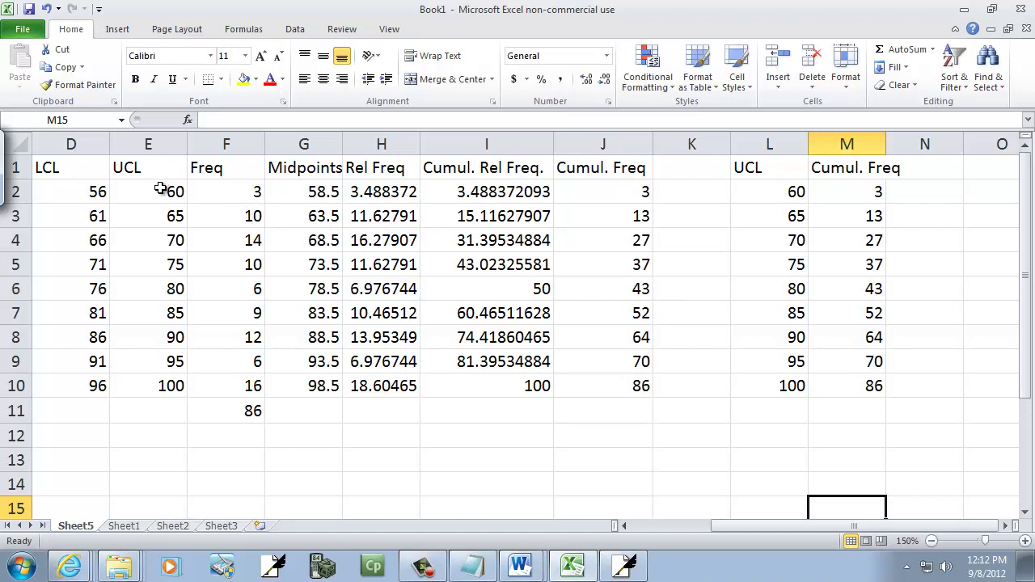
pyautogui.moveTo(167, 190); pyautogui.dragTo(169, 388)
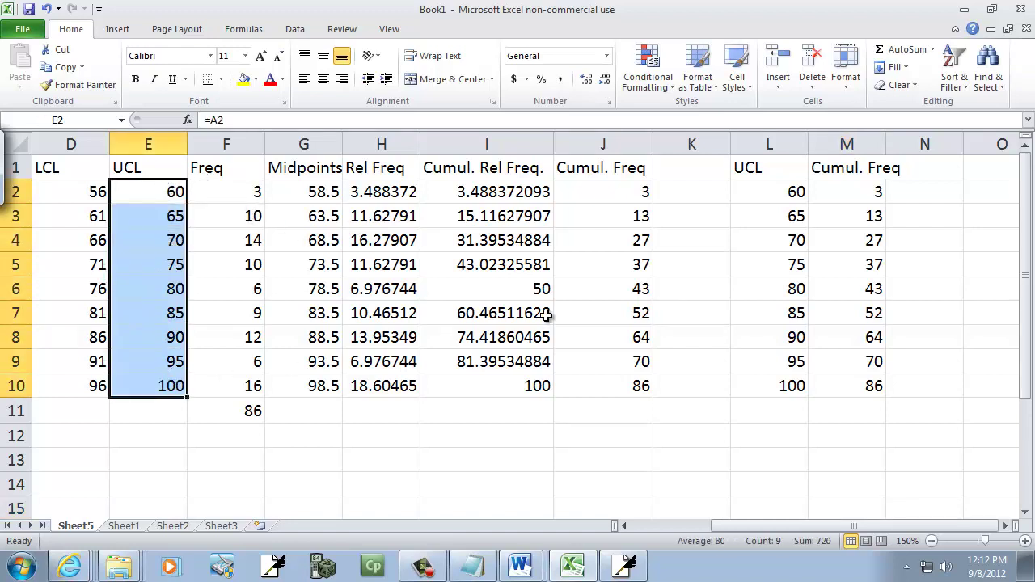
pyautogui.keyDown('ctrl'); pyautogui.click(618, 194); pyautogui.keyUp('ctrl')
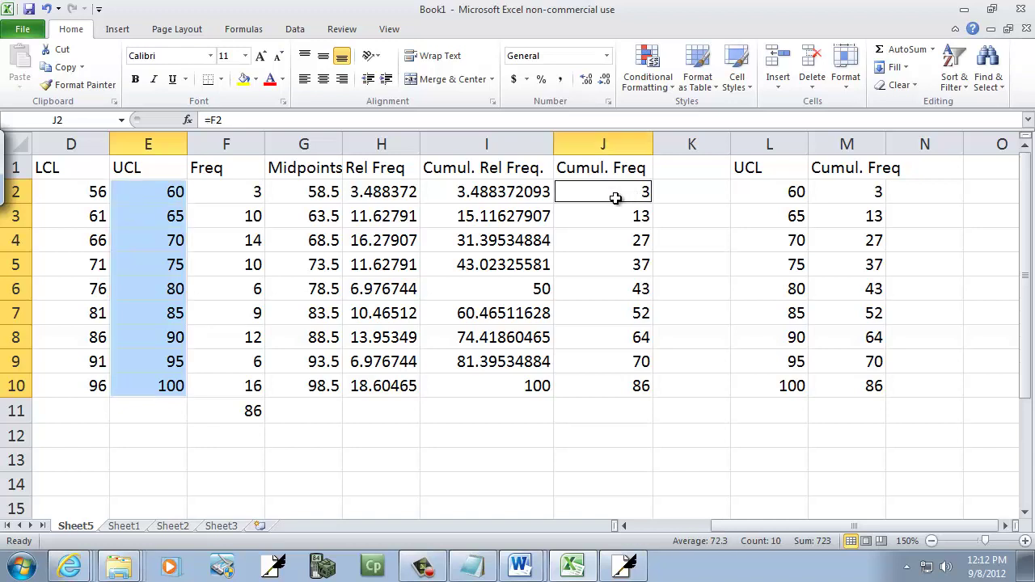
pyautogui.moveTo(609, 218); pyautogui.dragTo(625, 395)
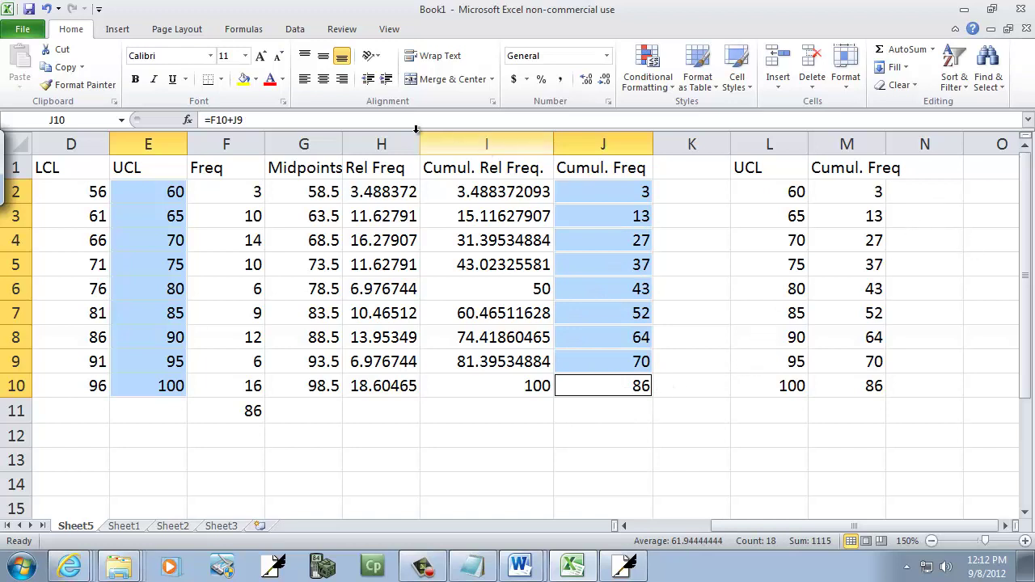
pyautogui.click(117, 30)
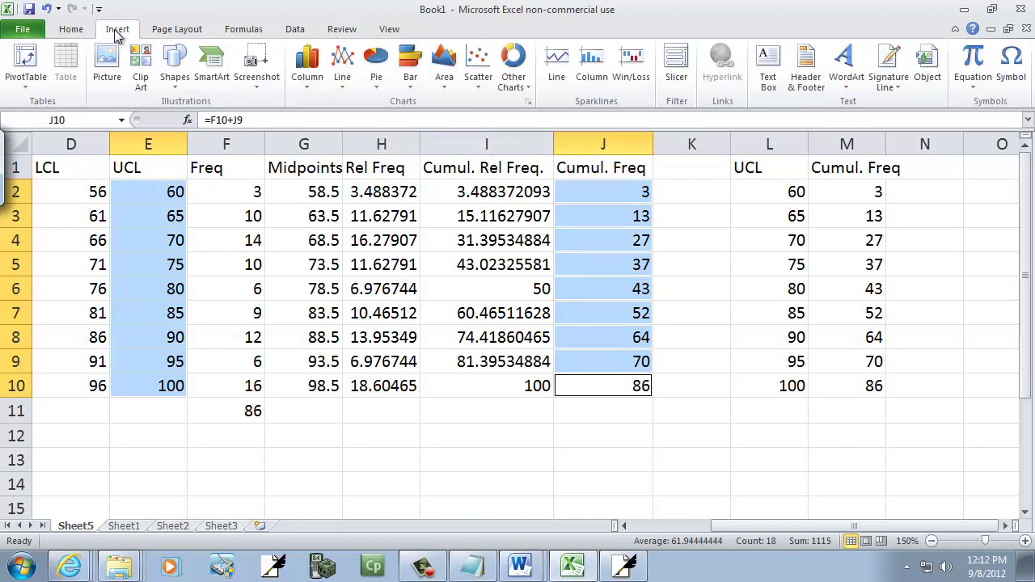
pyautogui.click(478, 66)
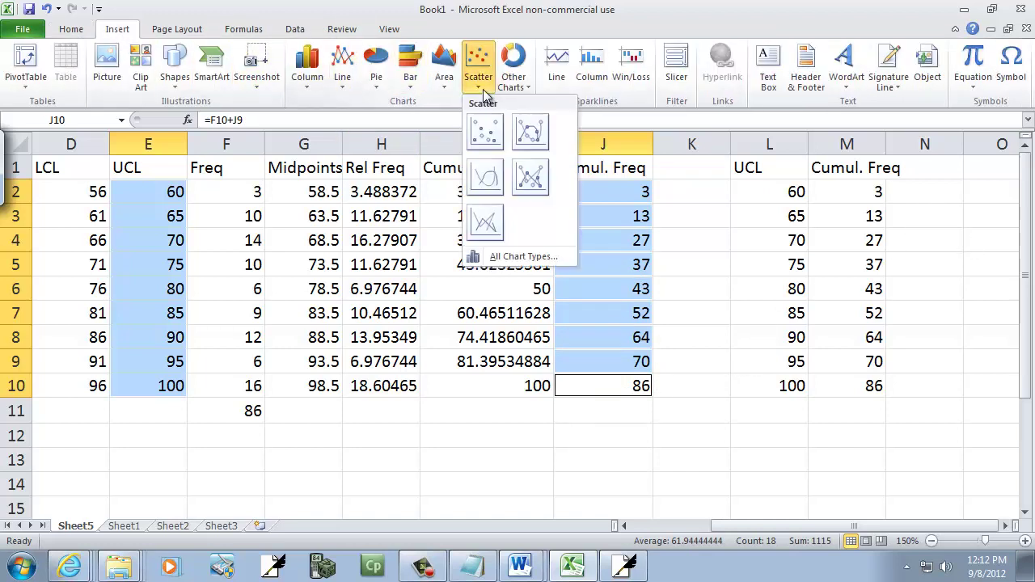
pyautogui.click(539, 180)
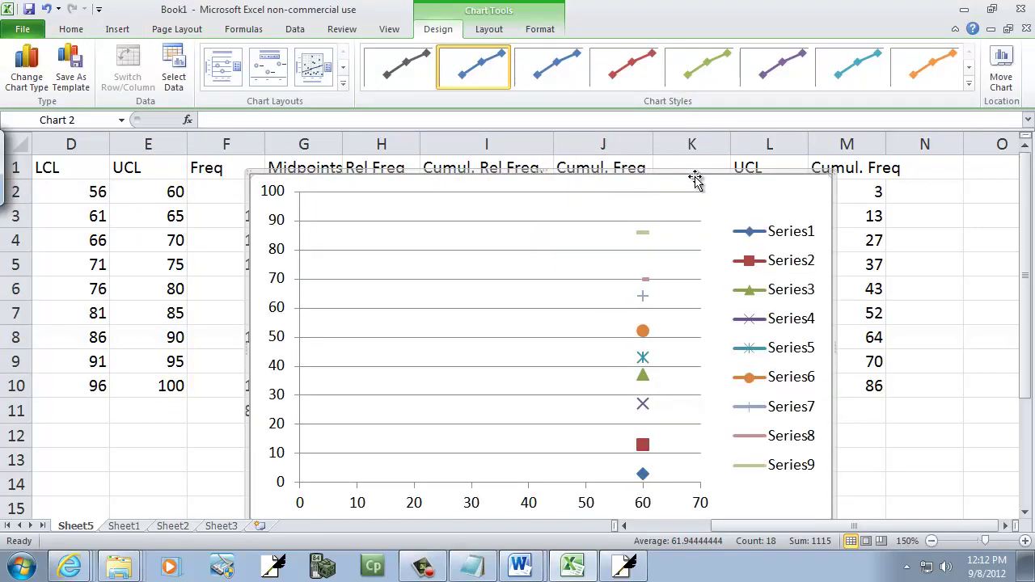
pyautogui.press('Delete')
pyautogui.click(821, 207)
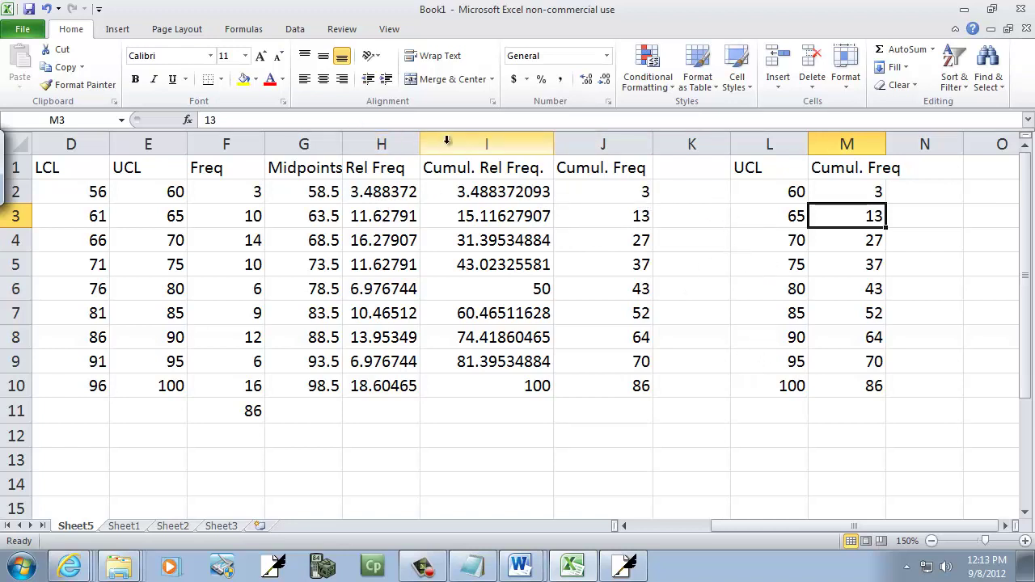
pyautogui.click(782, 194)
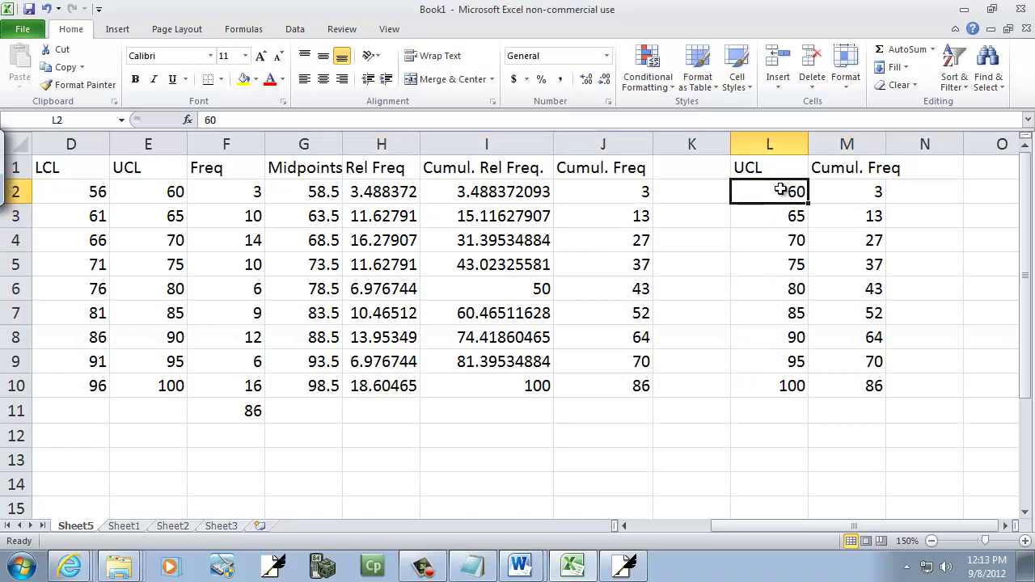
pyautogui.click(788, 380)
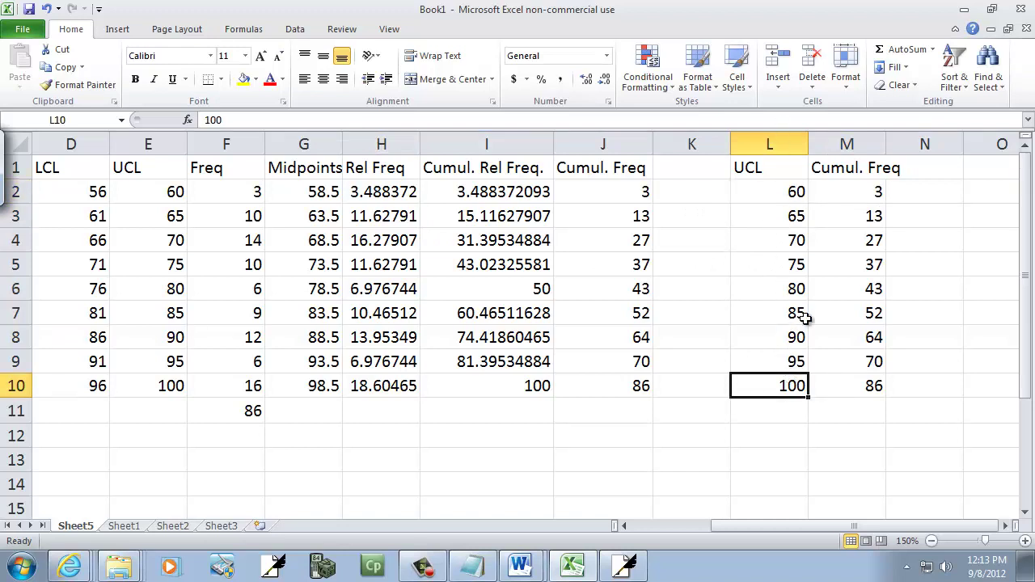